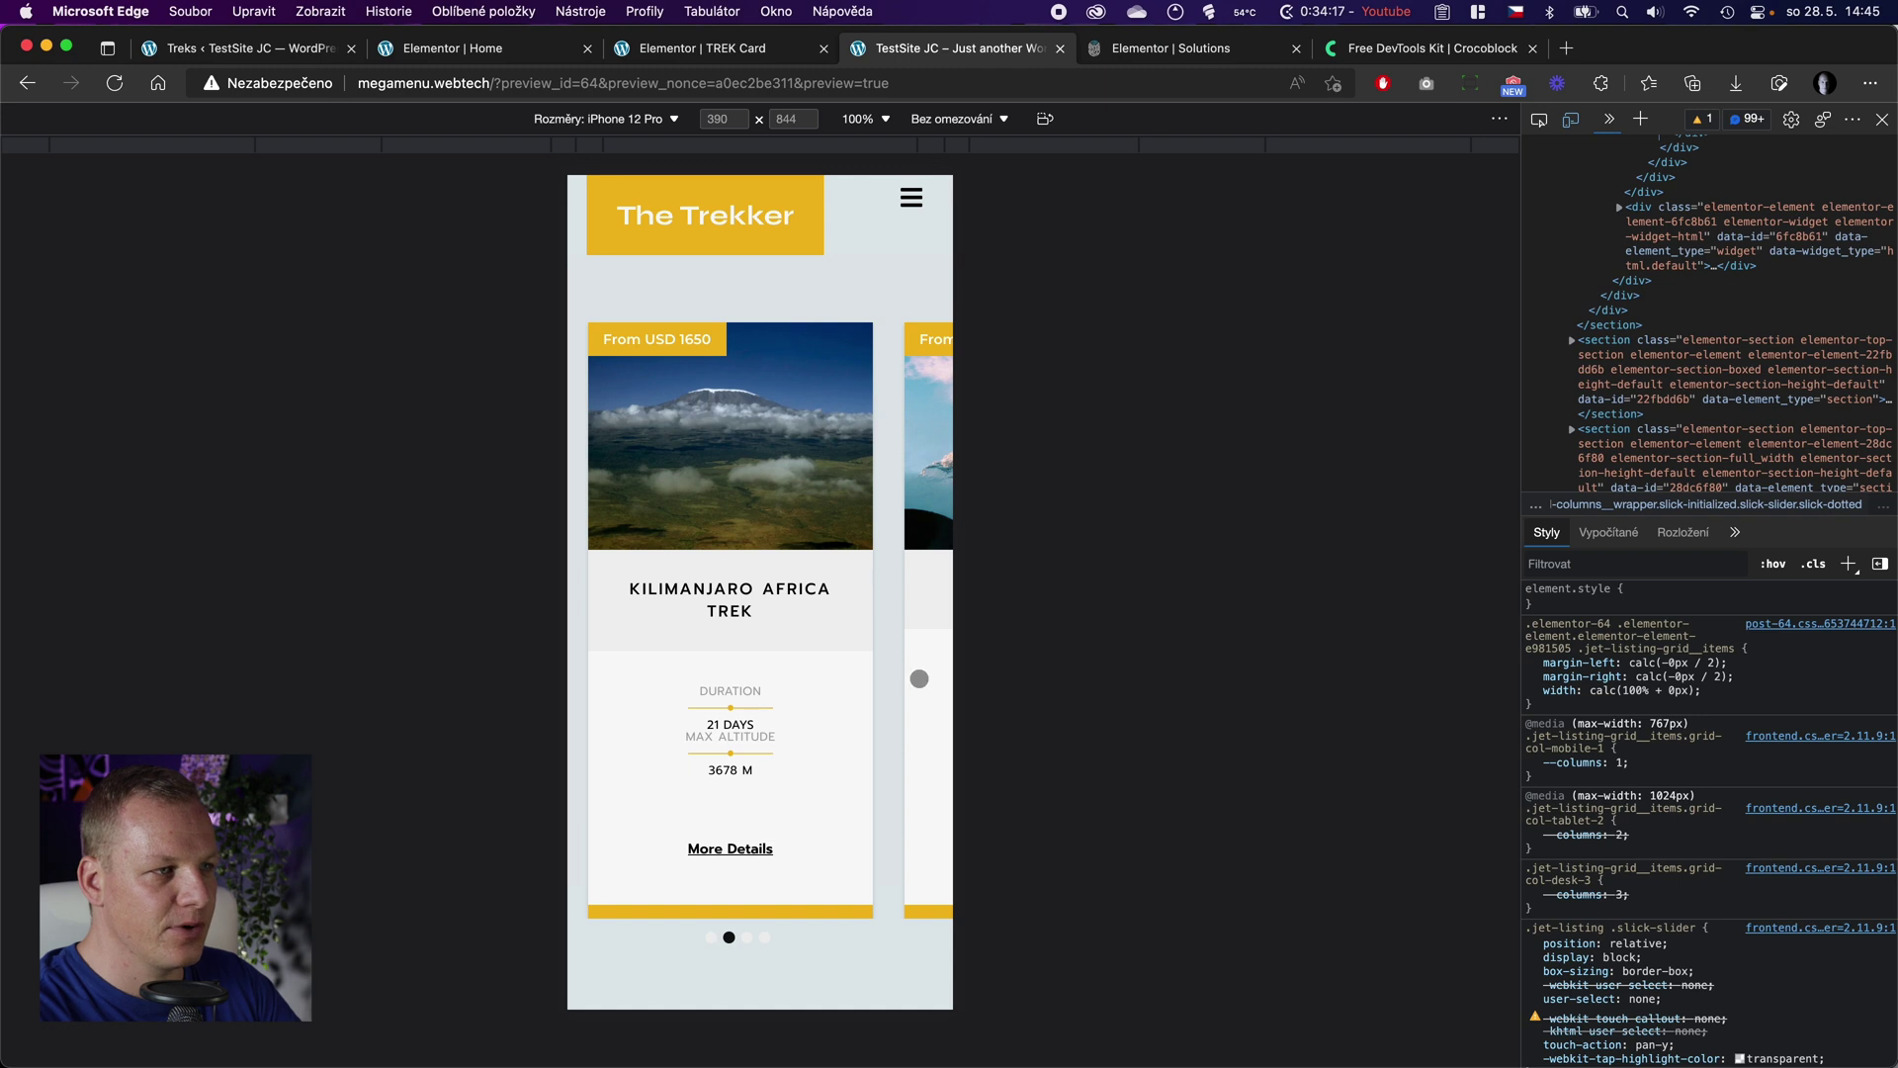
Step: Swipe through the trek slider cards, then go to the Treks posts list
left_click_drag(886, 556, 946, 482)
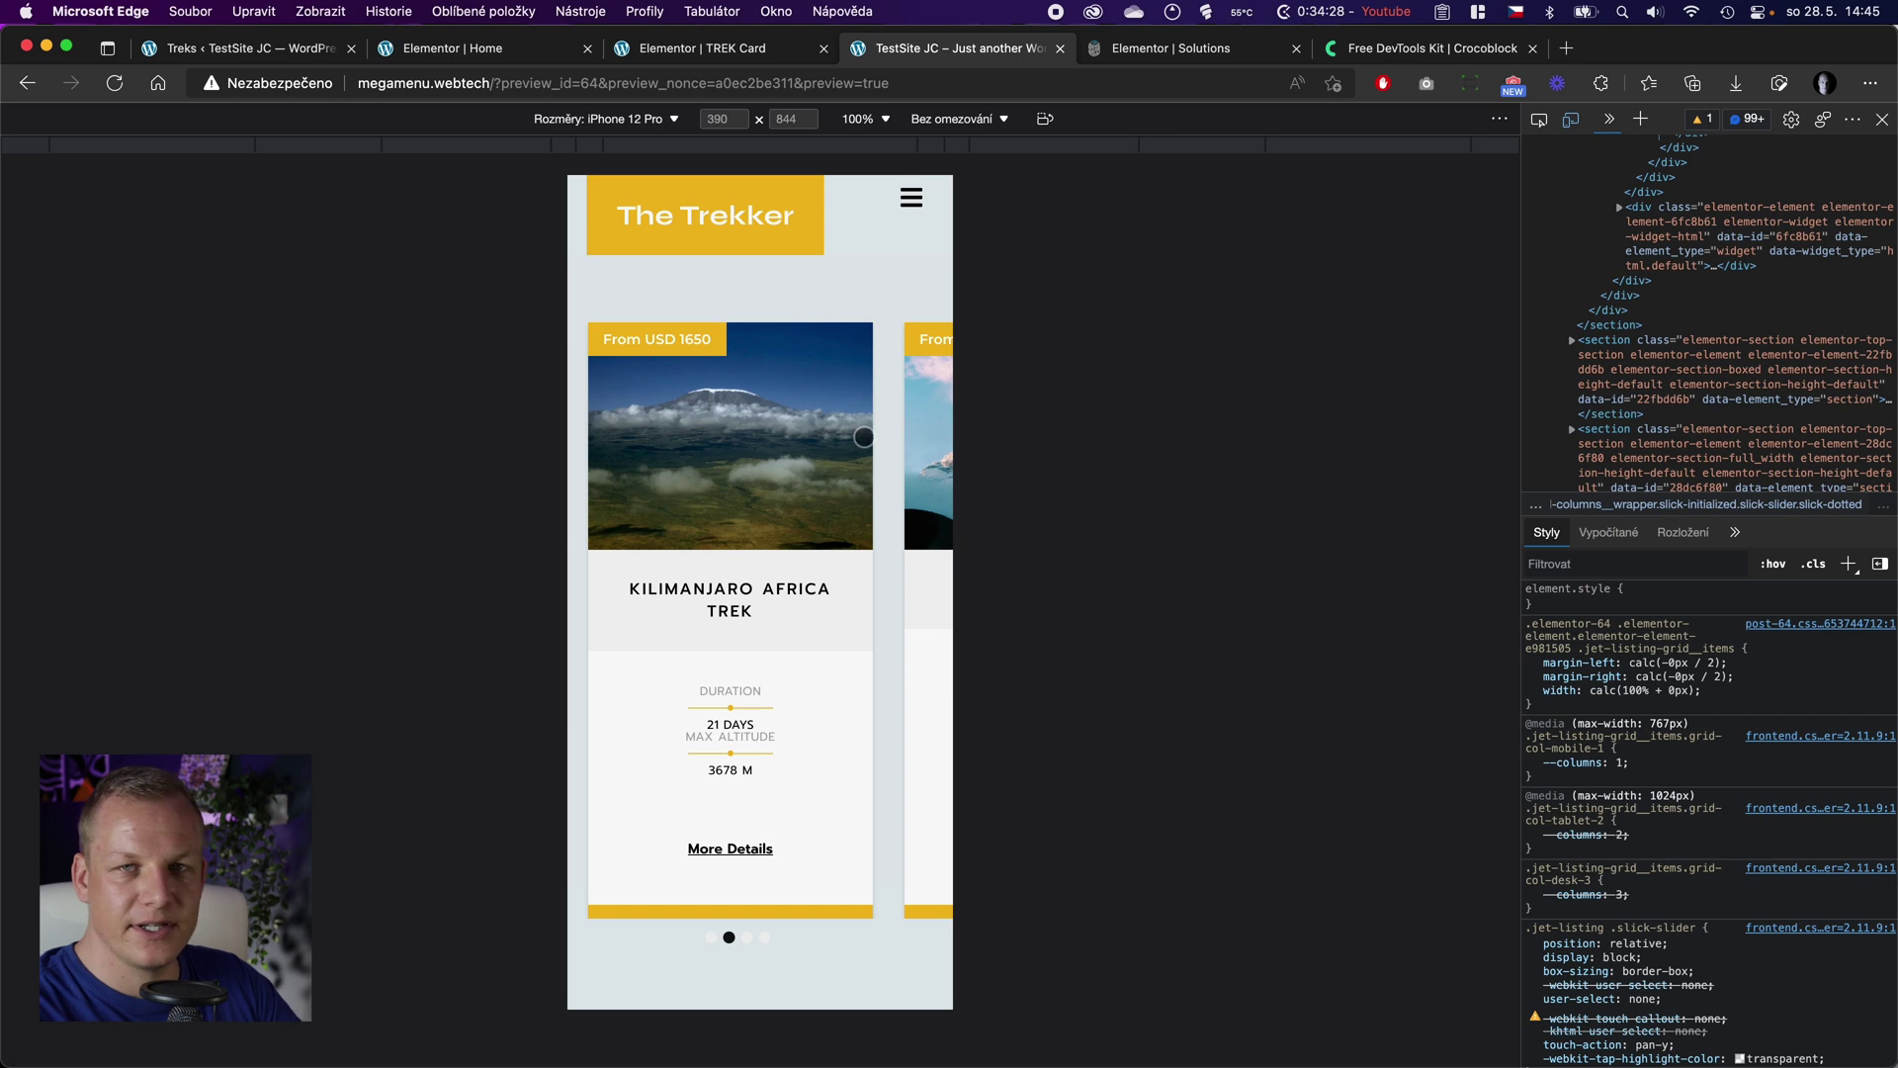
mouse_move(880, 411)
left_mouse_down()
mouse_move(692, 415)
mouse_move(862, 440)
left_mouse_up()
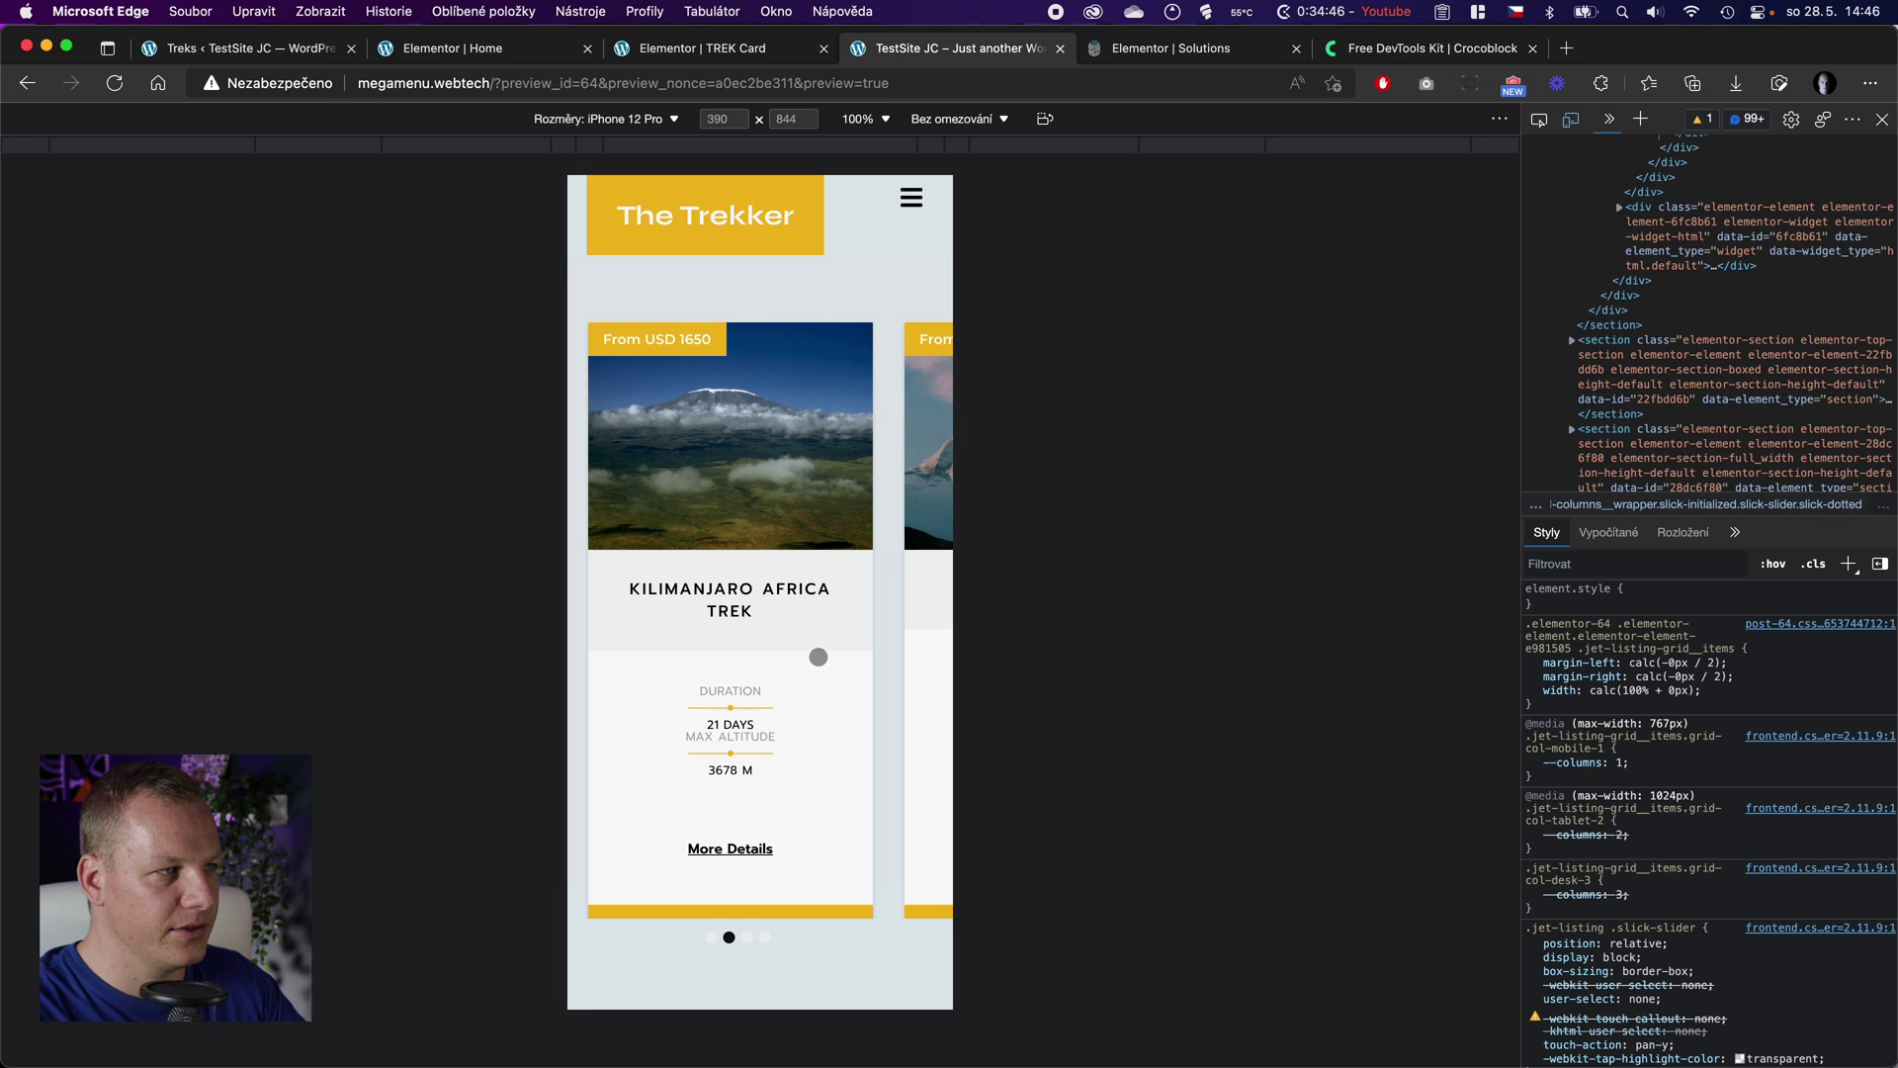
left_click(746, 51)
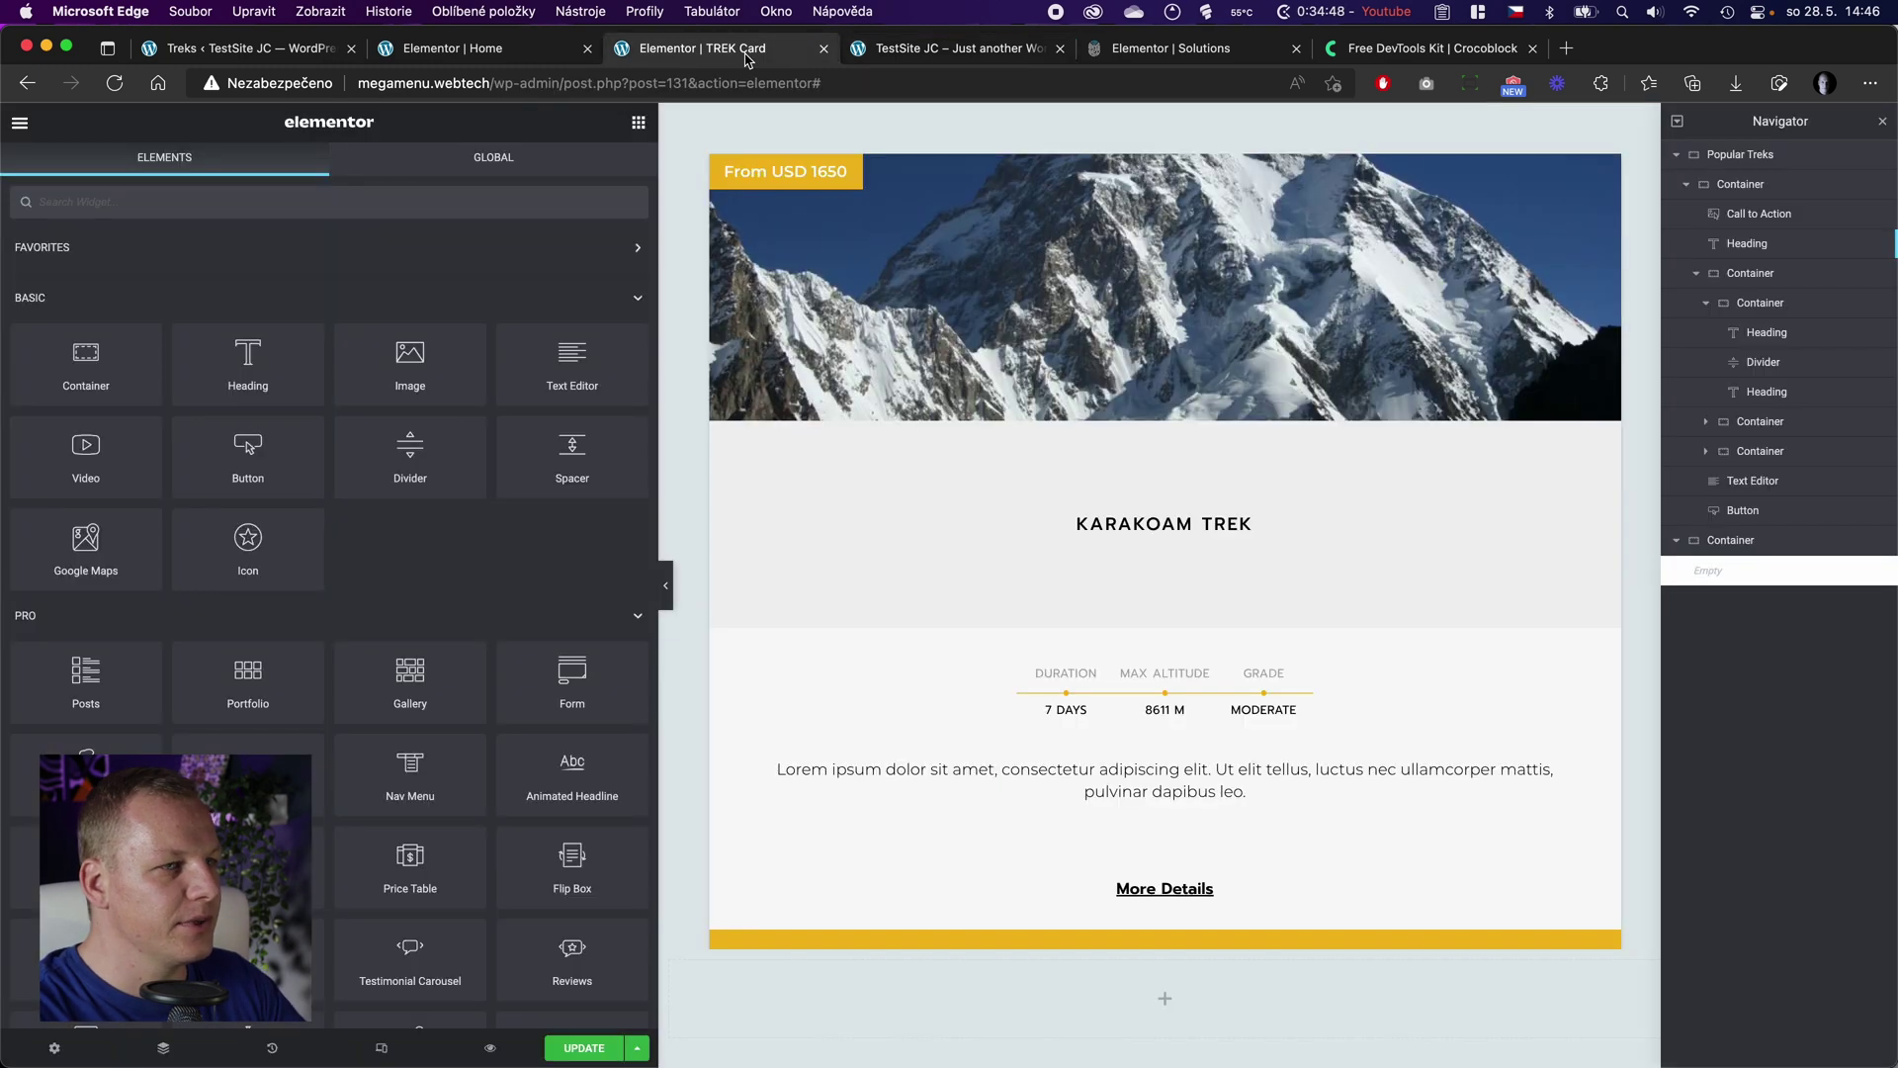
left_click(533, 52)
left_click(292, 47)
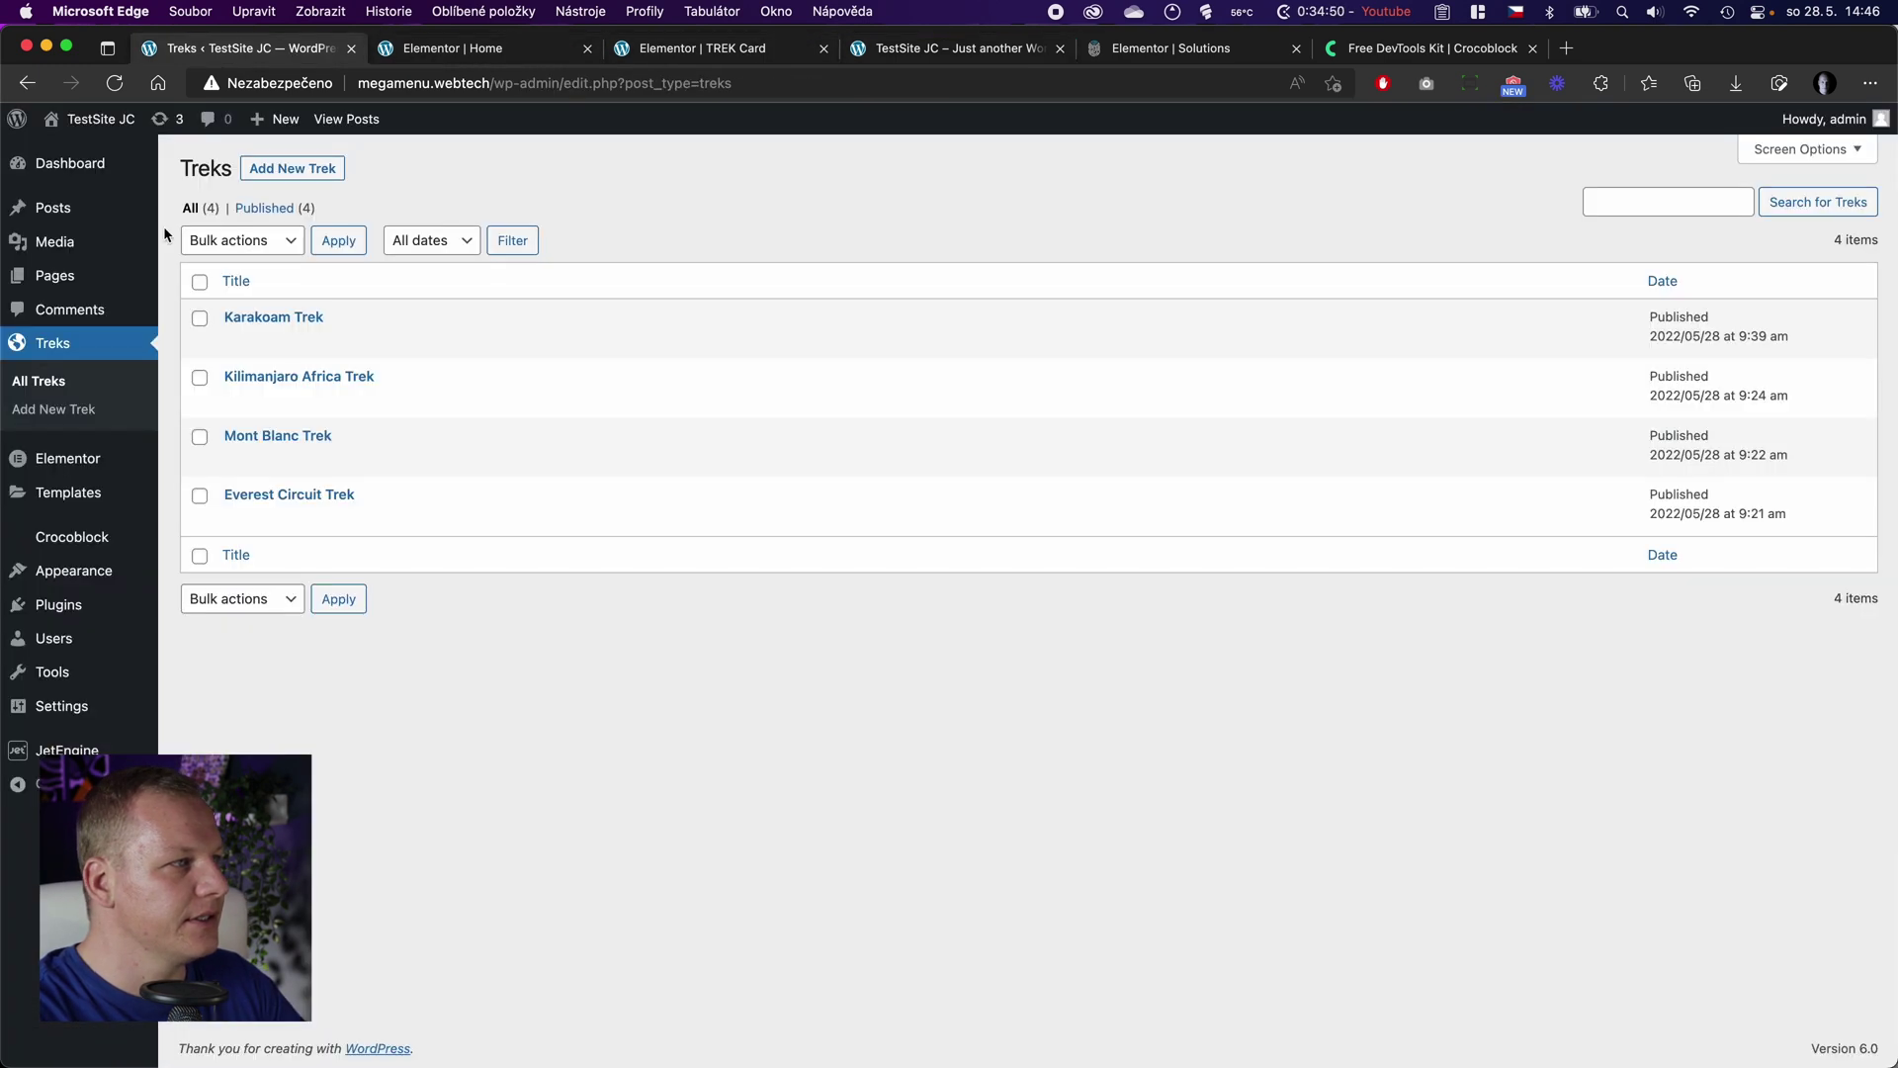
Step: Read the Karakoam Trek and Kilimanjaro Africa Trek post texts, ending on the Treks list
left_click(284, 320)
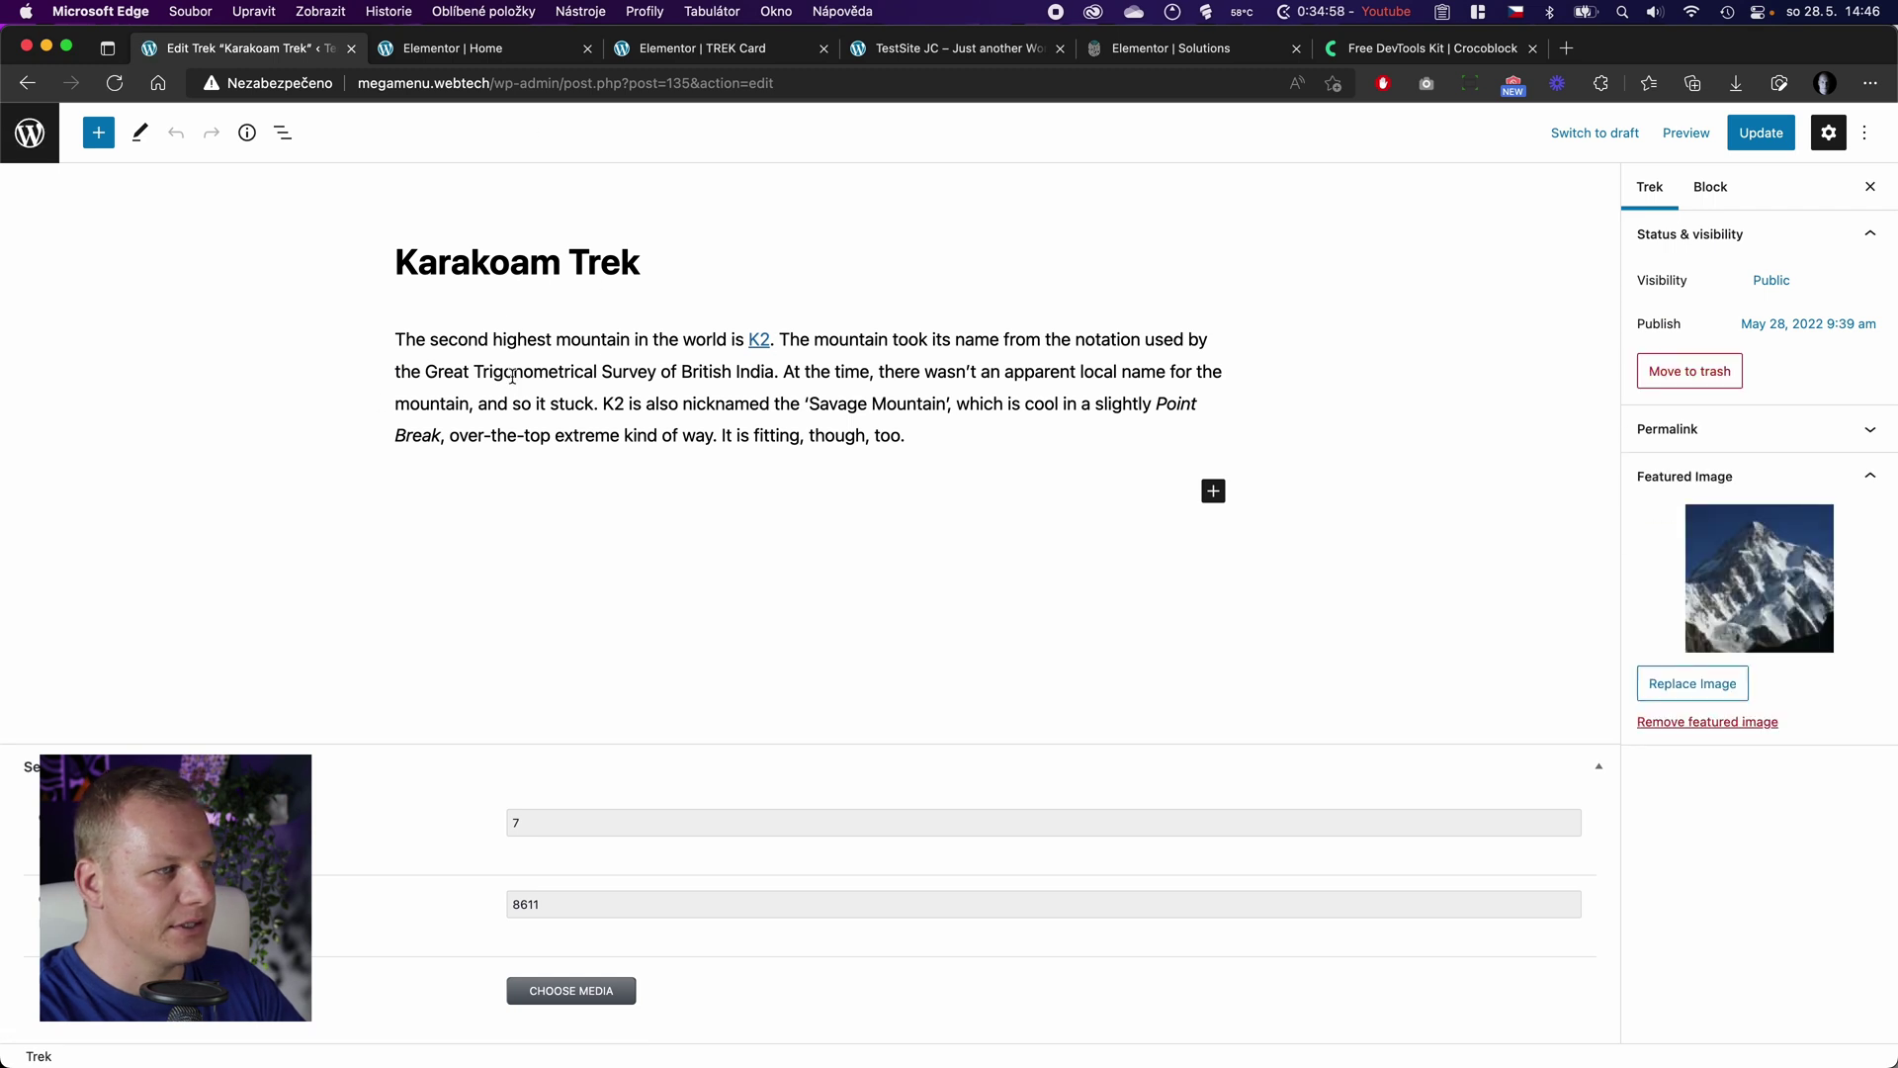
key("super+bracketleft")
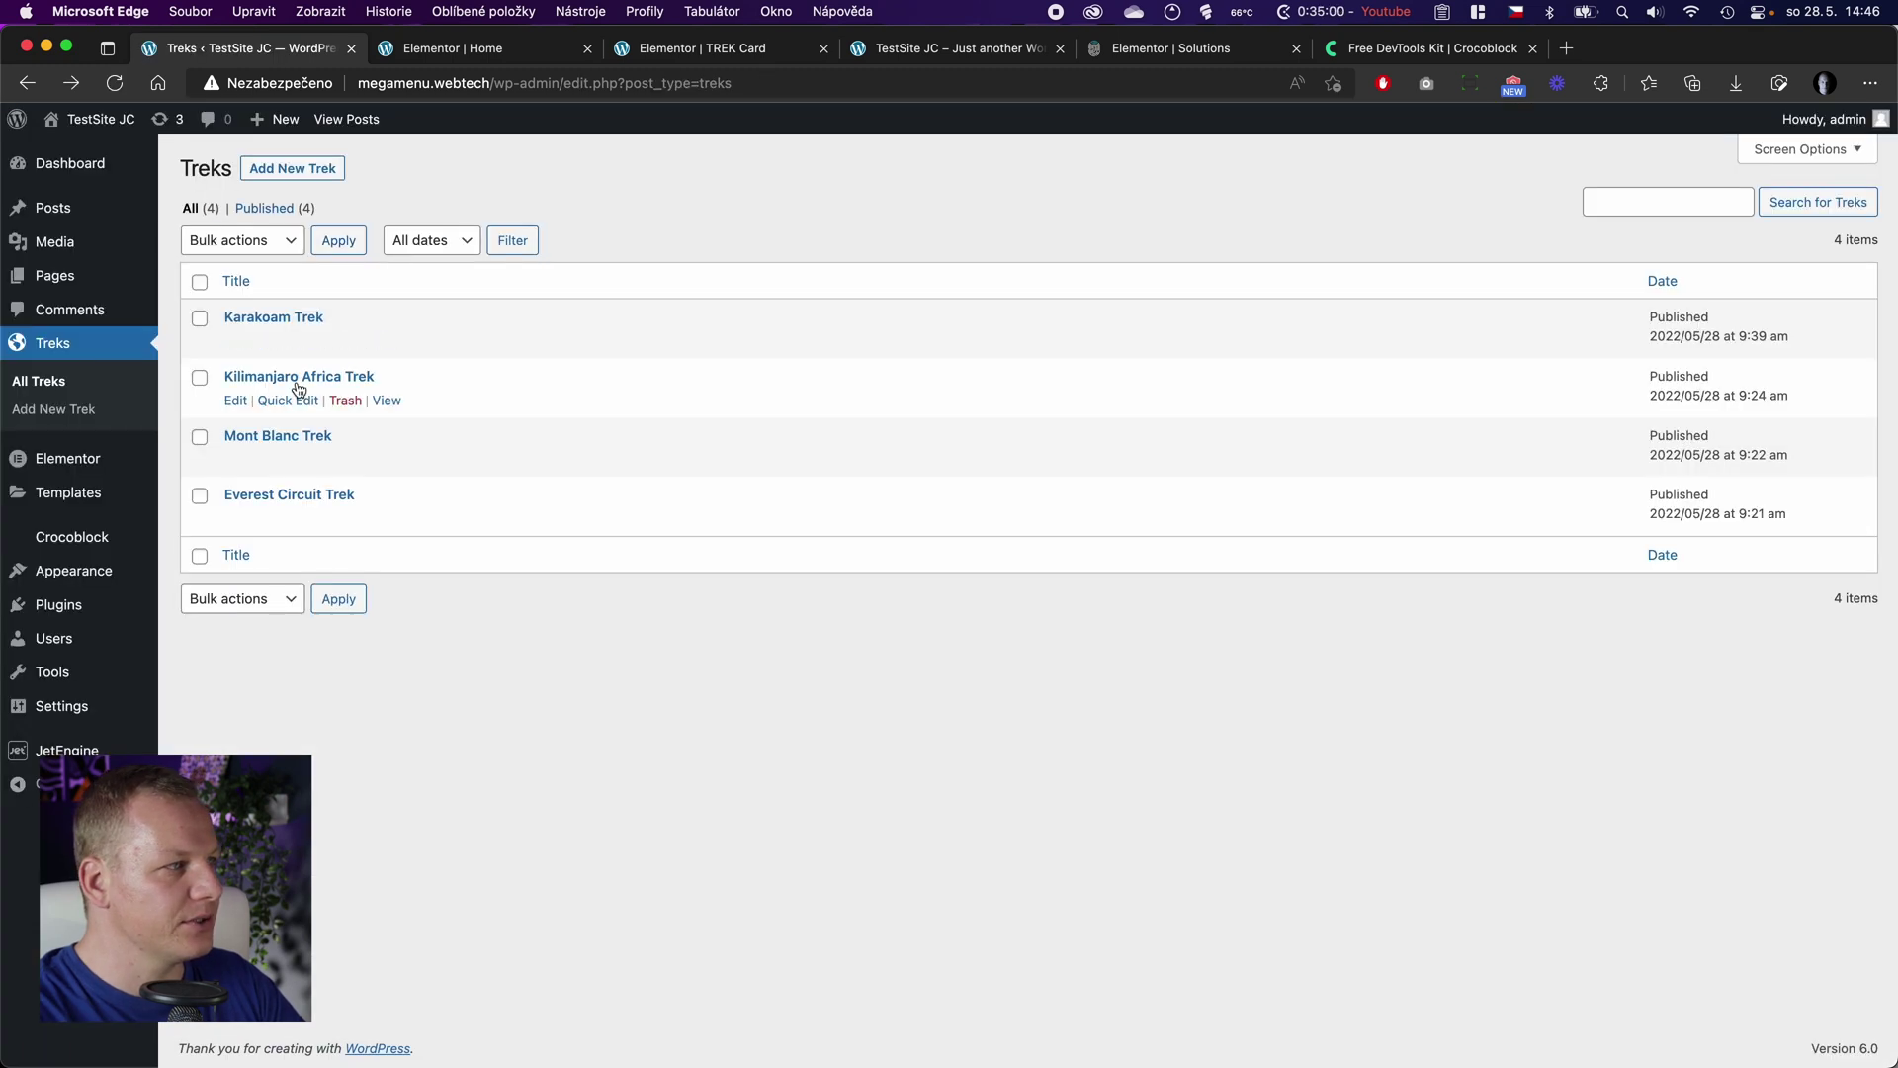
left_click(297, 379)
scroll(553, 465, "down", 5)
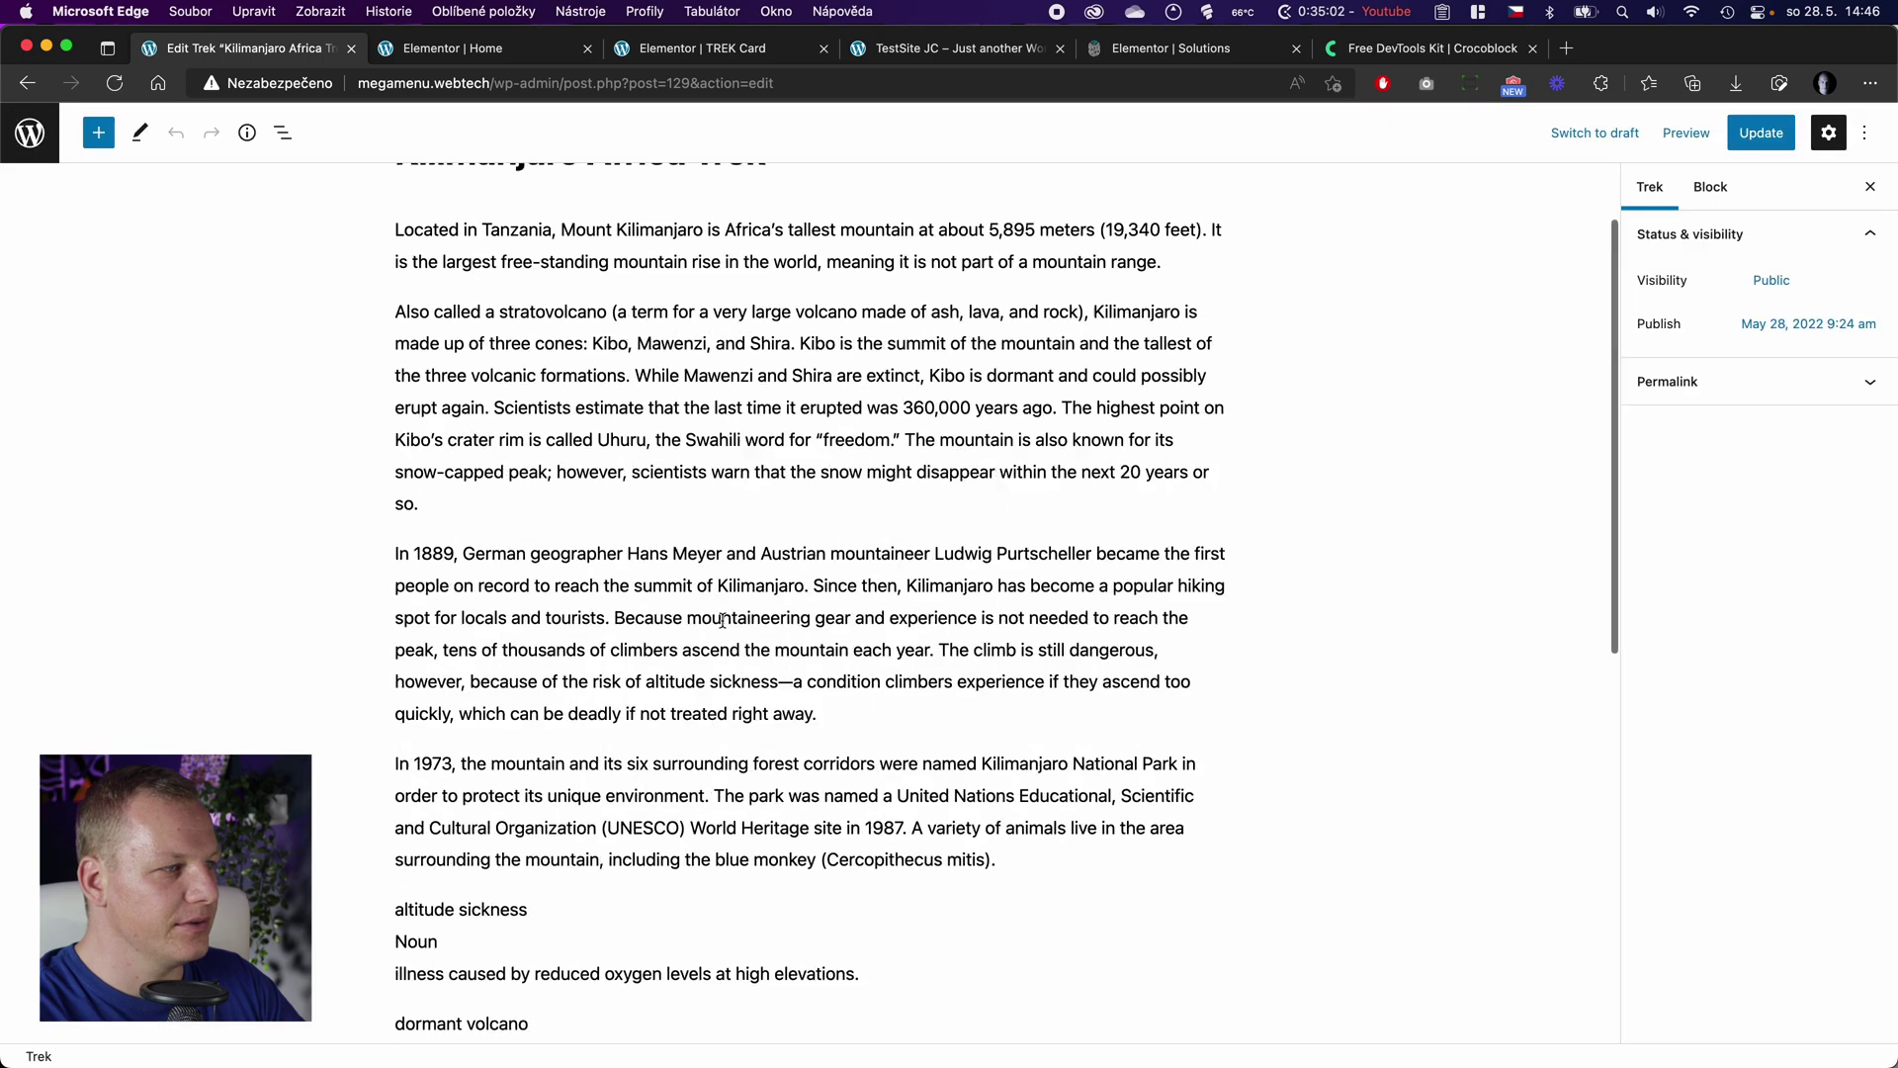
scroll(723, 620, "up", 5)
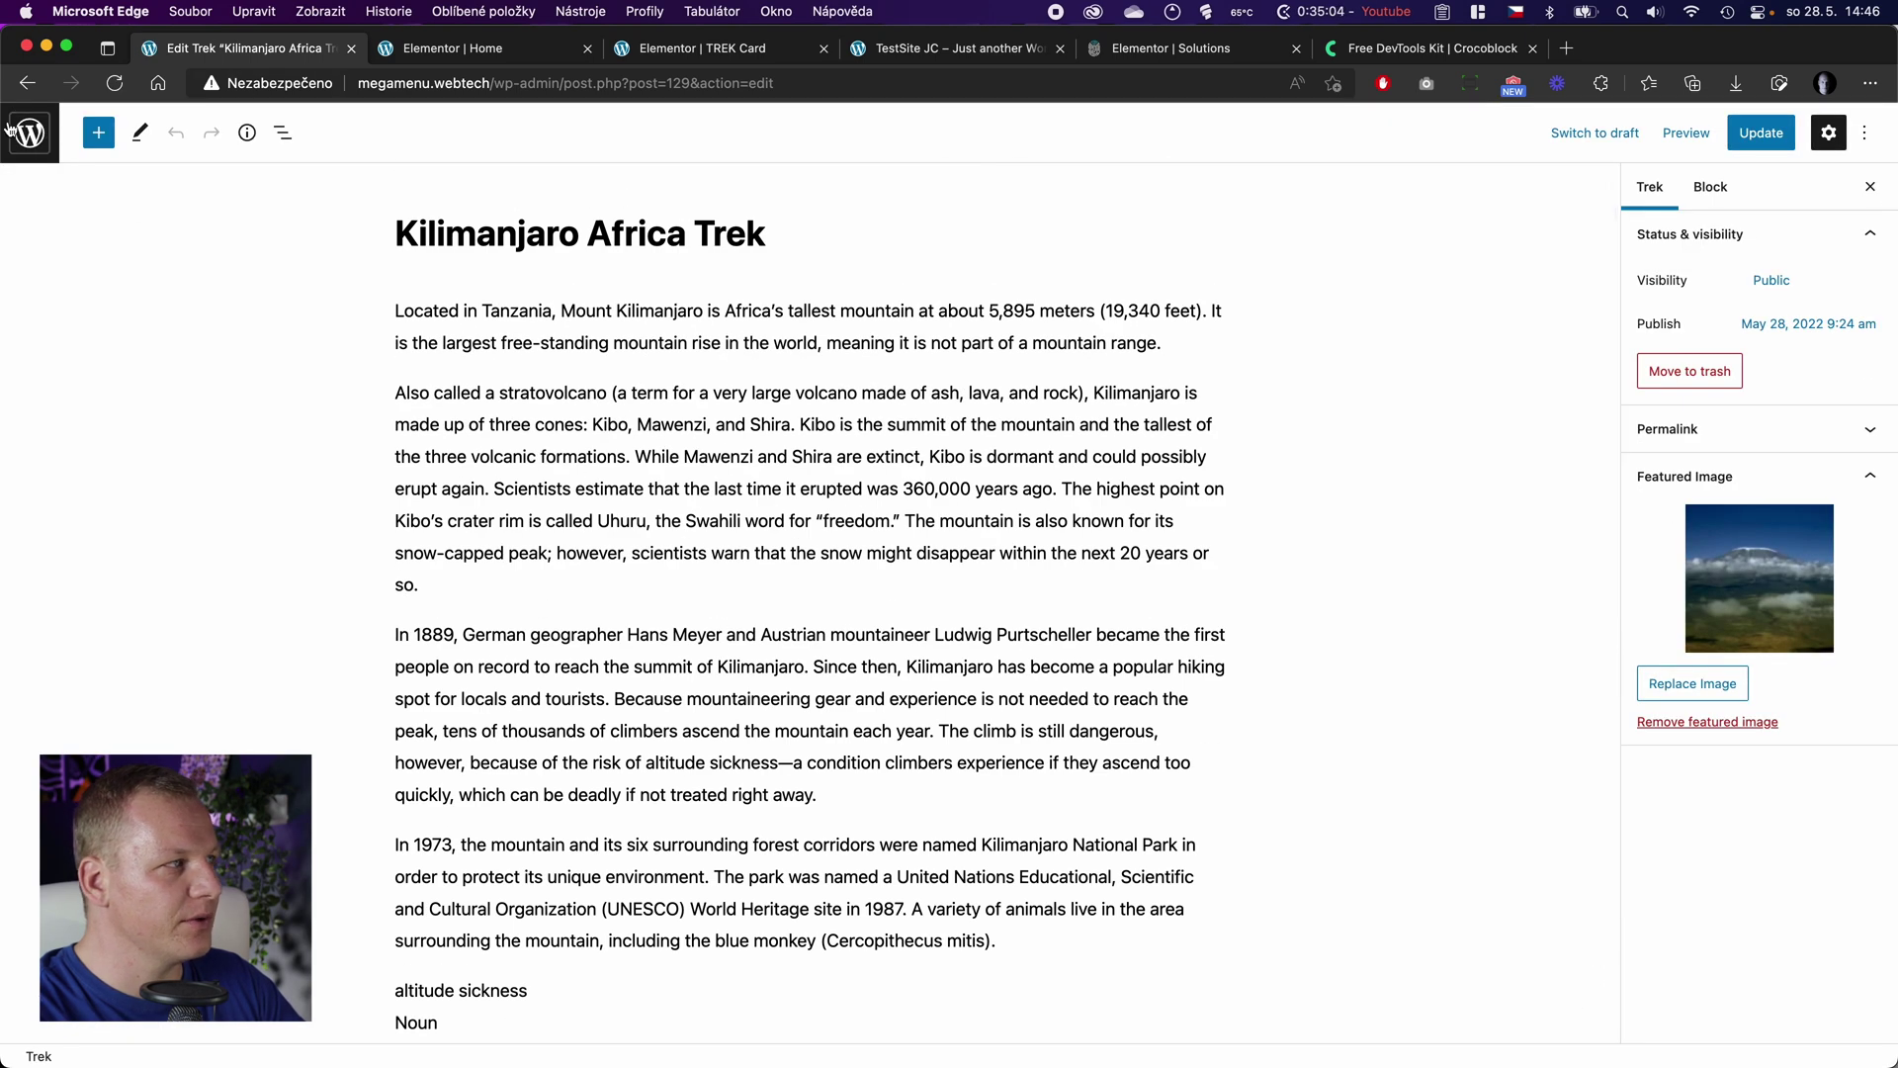
left_click(23, 87)
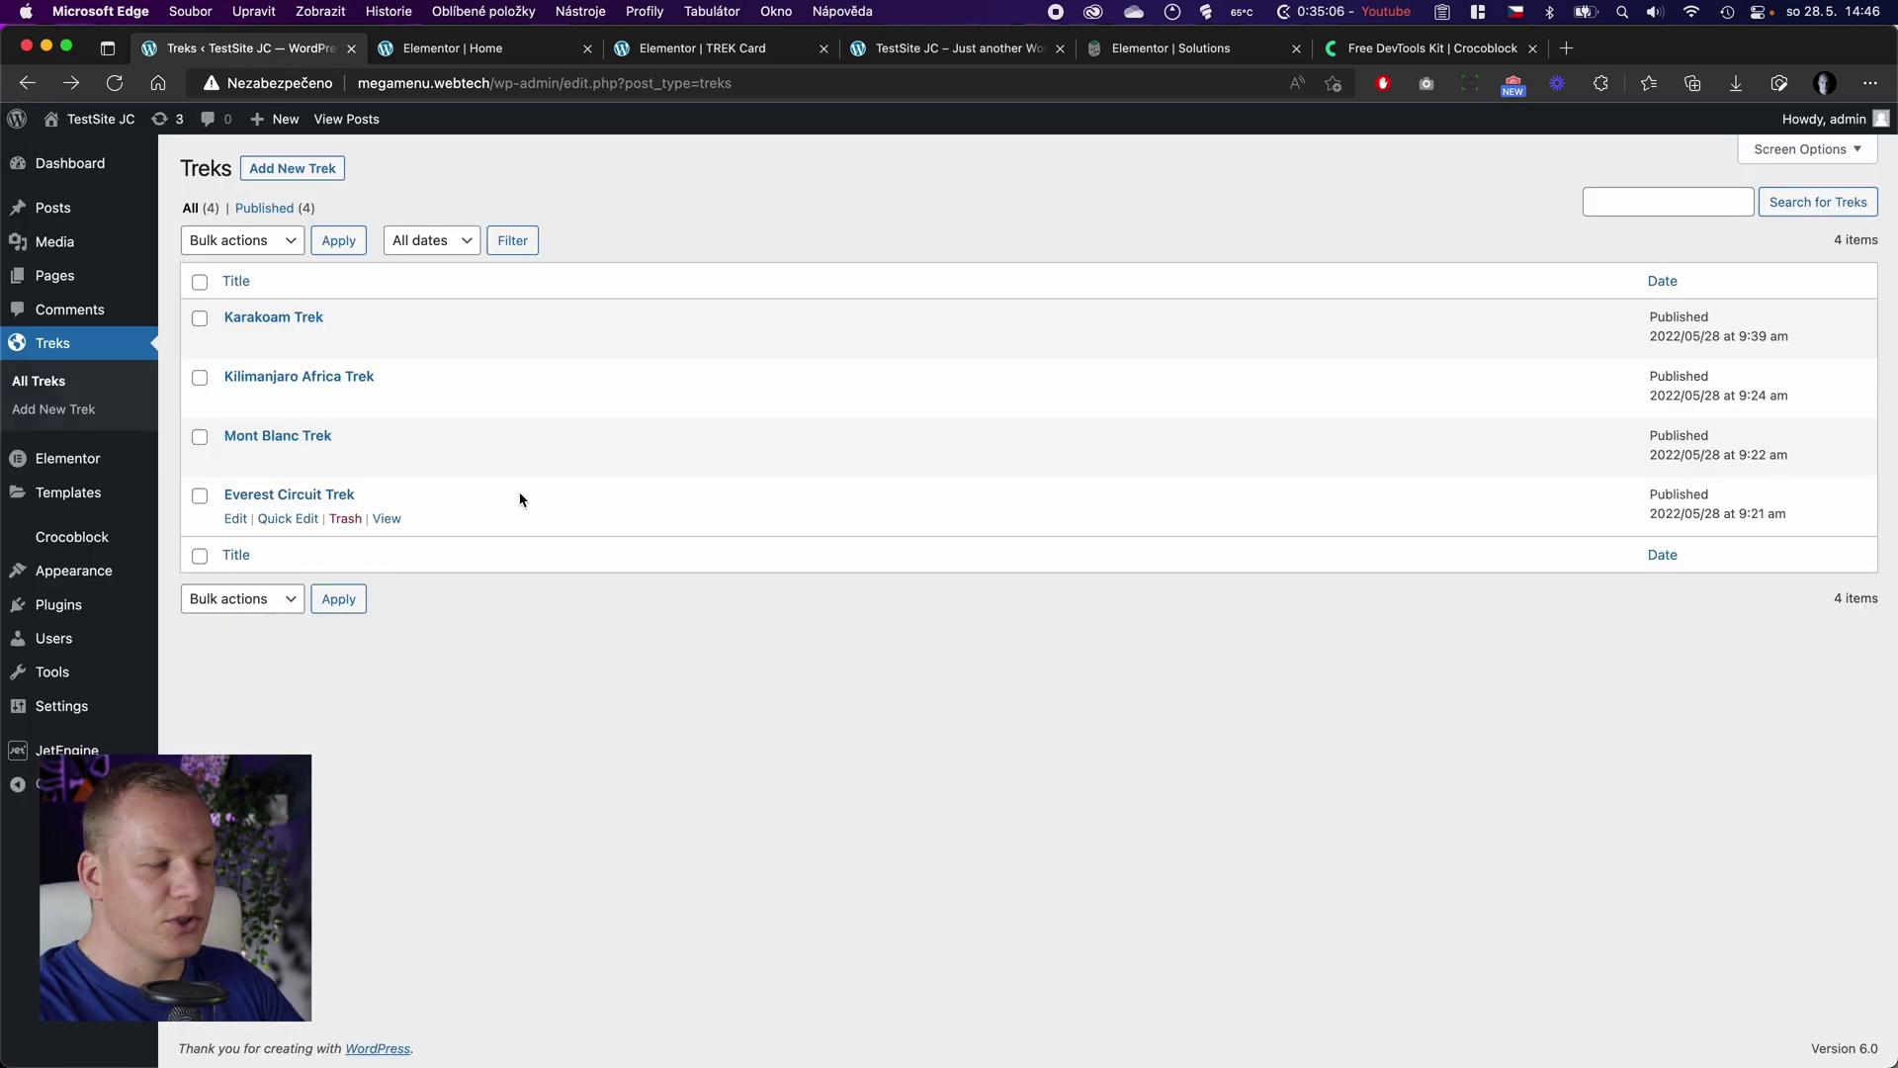
Step: Select the TREK Card's Lorem ipsum Text Editor widget and check its Dynamic Tags before removing it
left_click(539, 55)
left_click(676, 46)
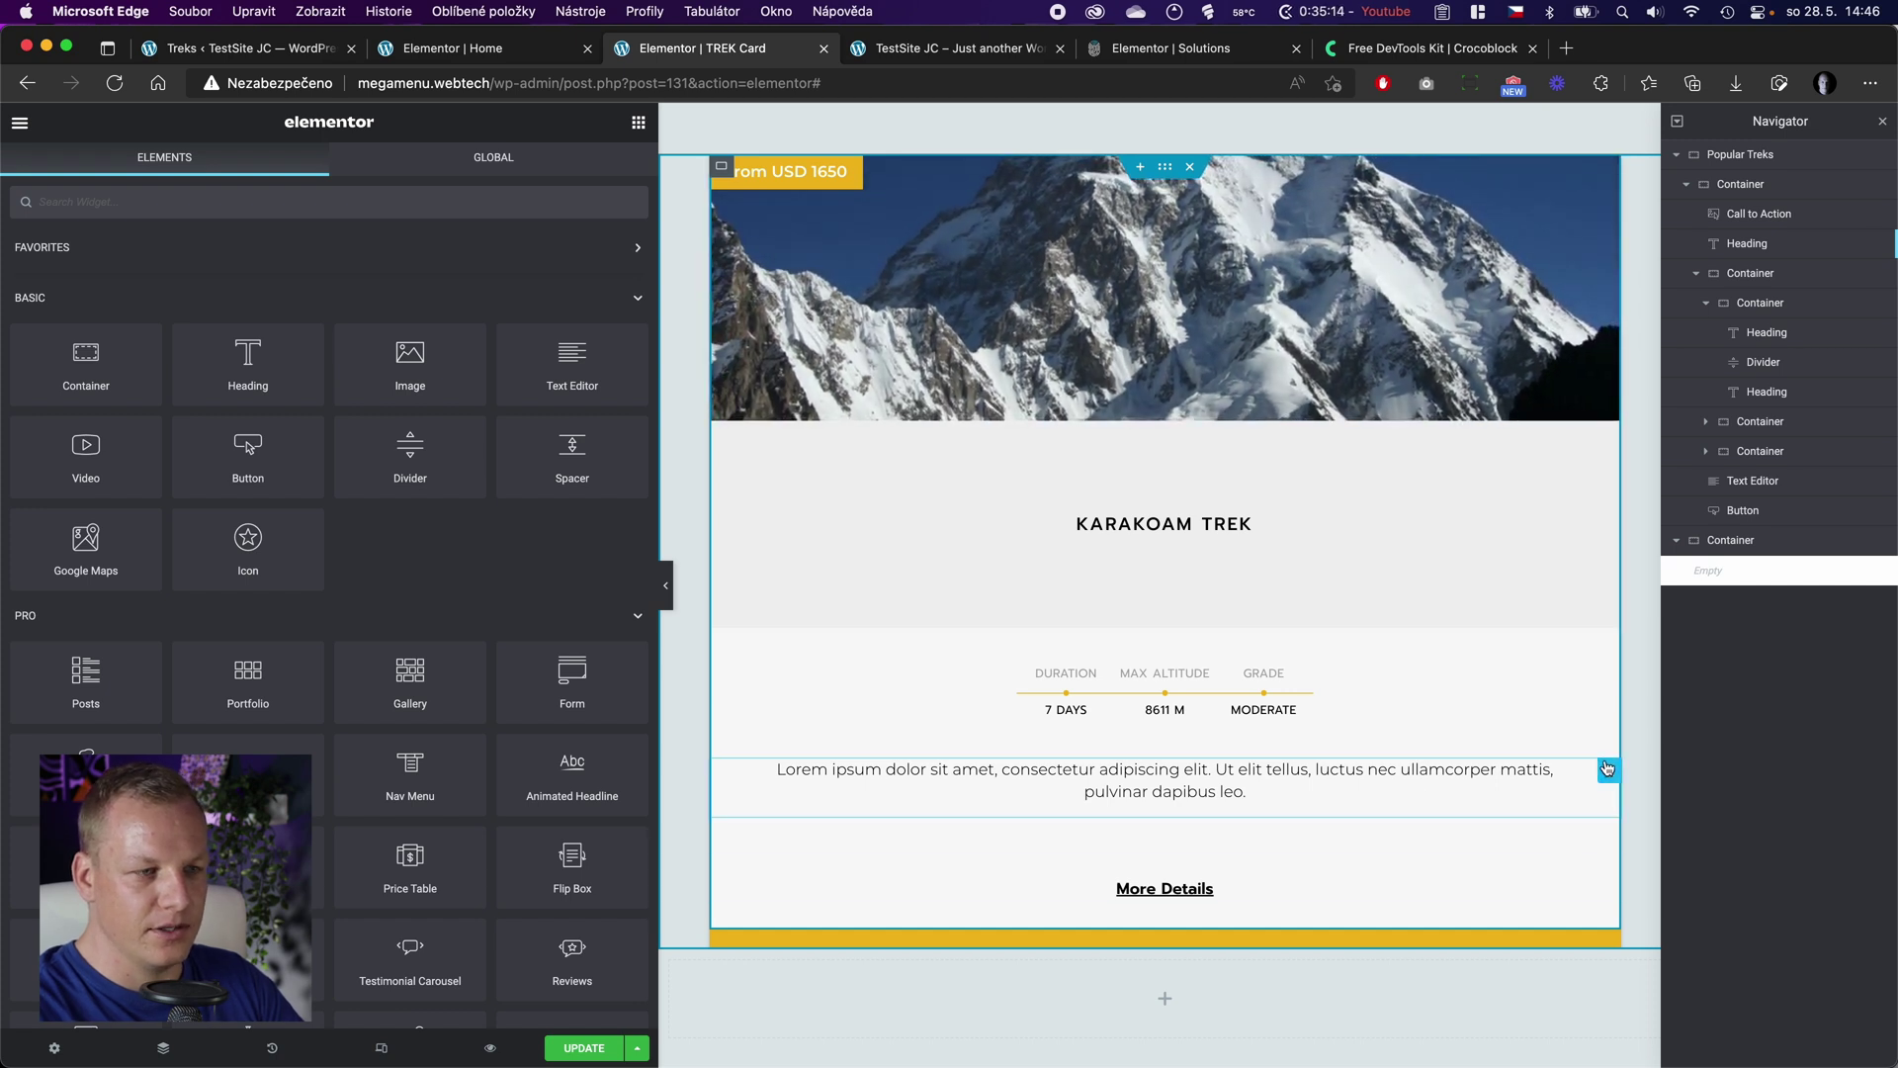
left_click(1607, 771)
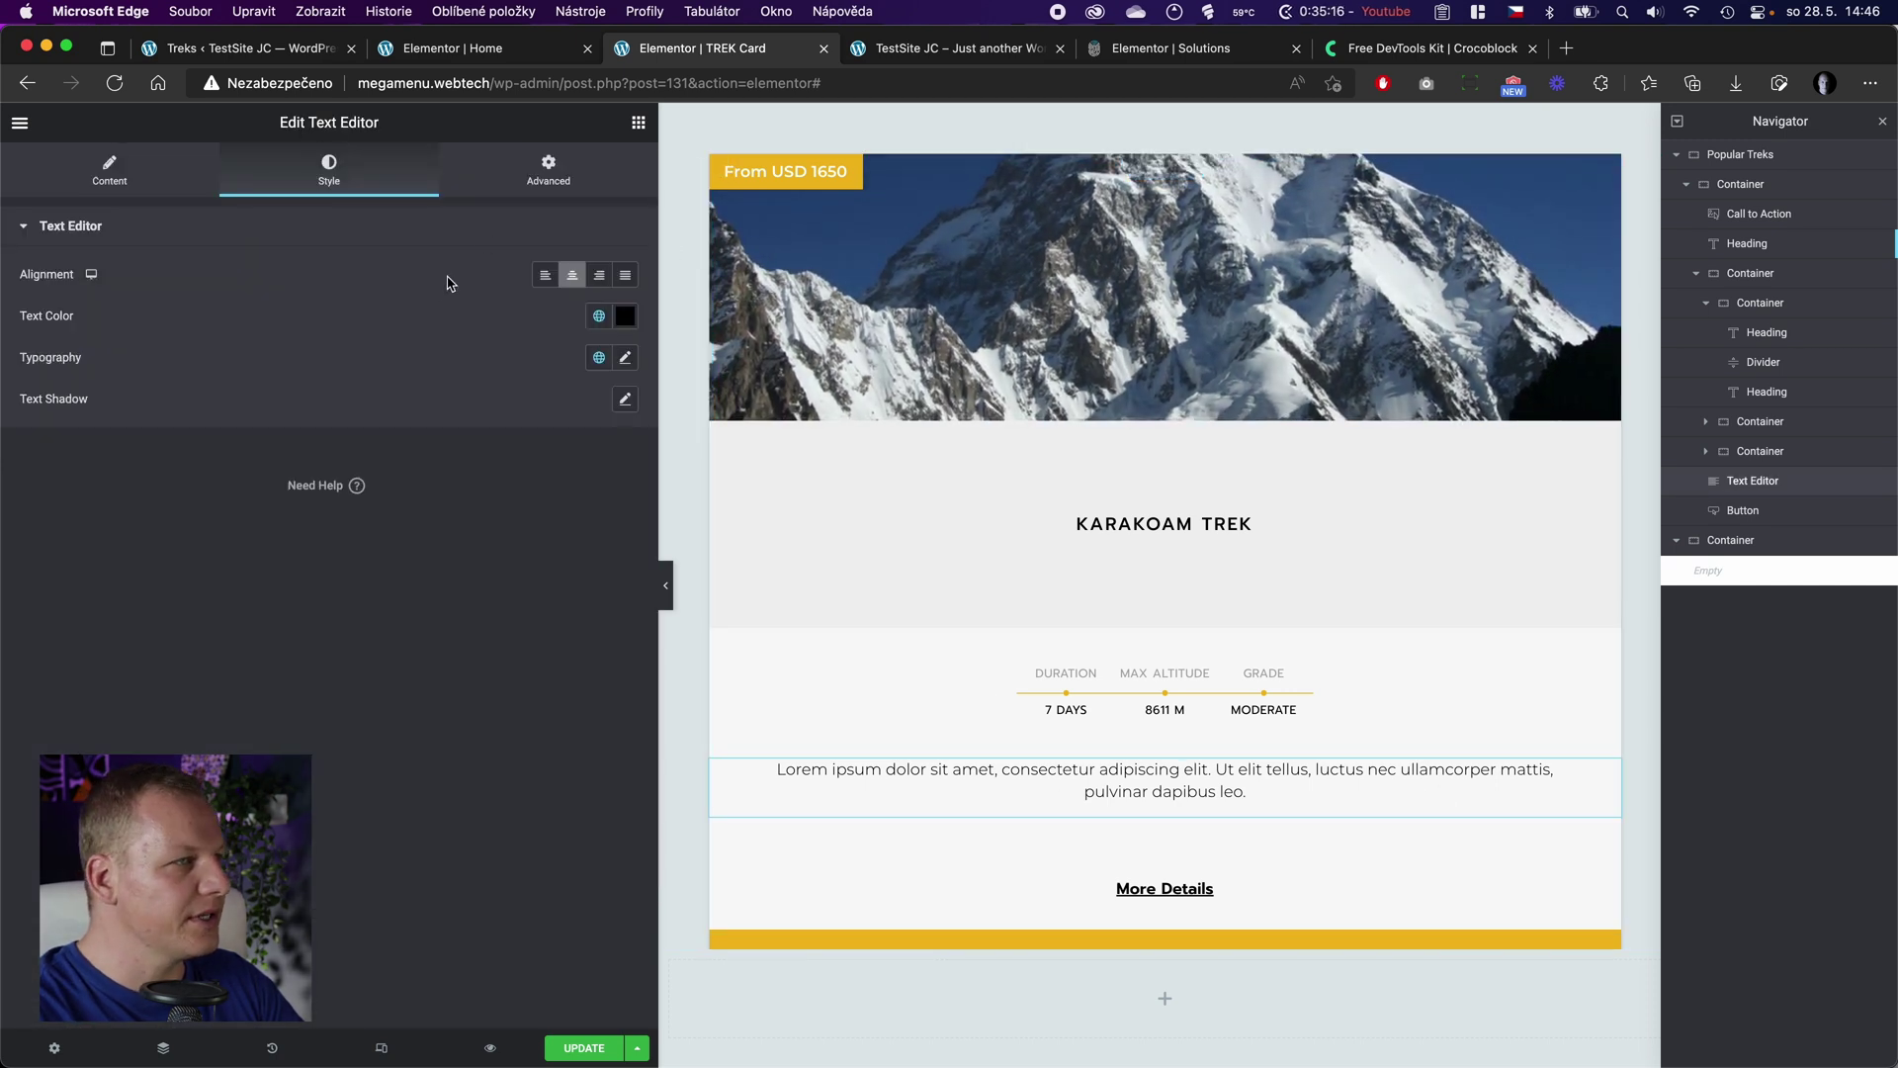
left_click(139, 168)
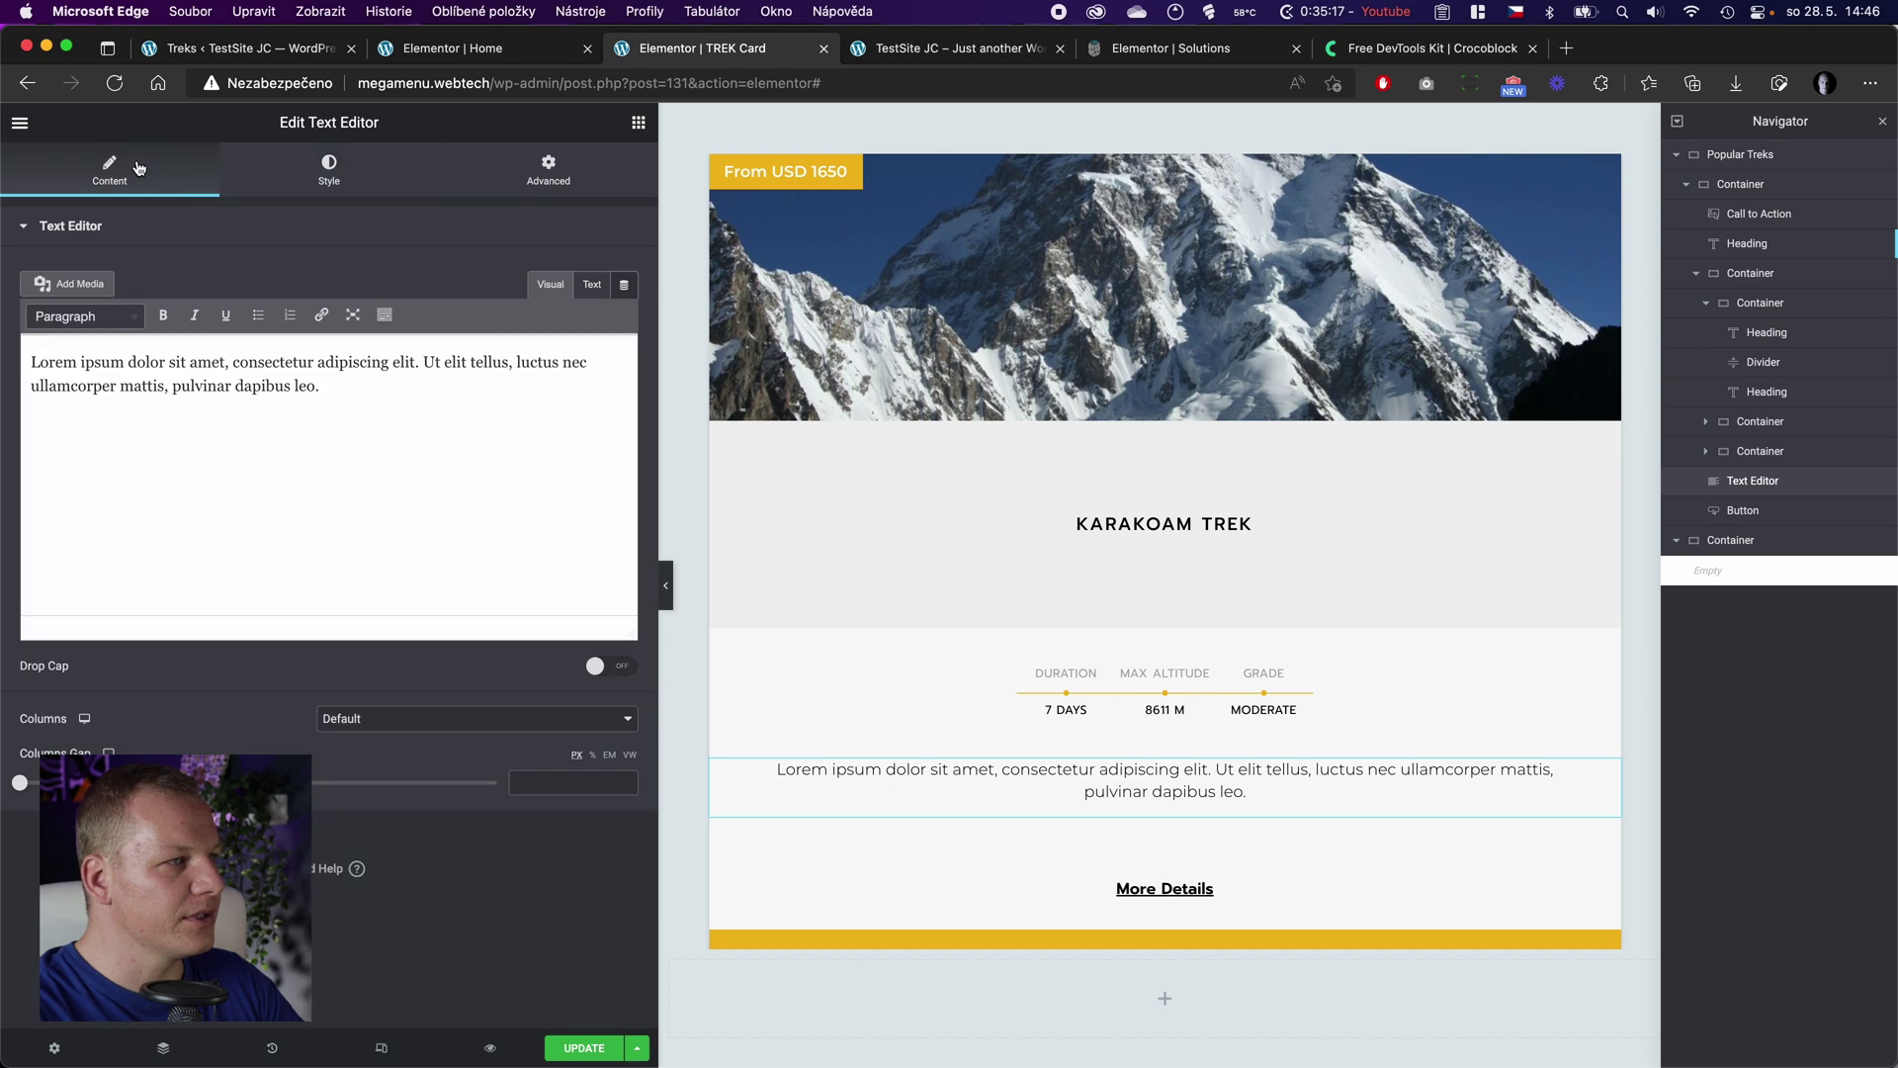
left_click(624, 286)
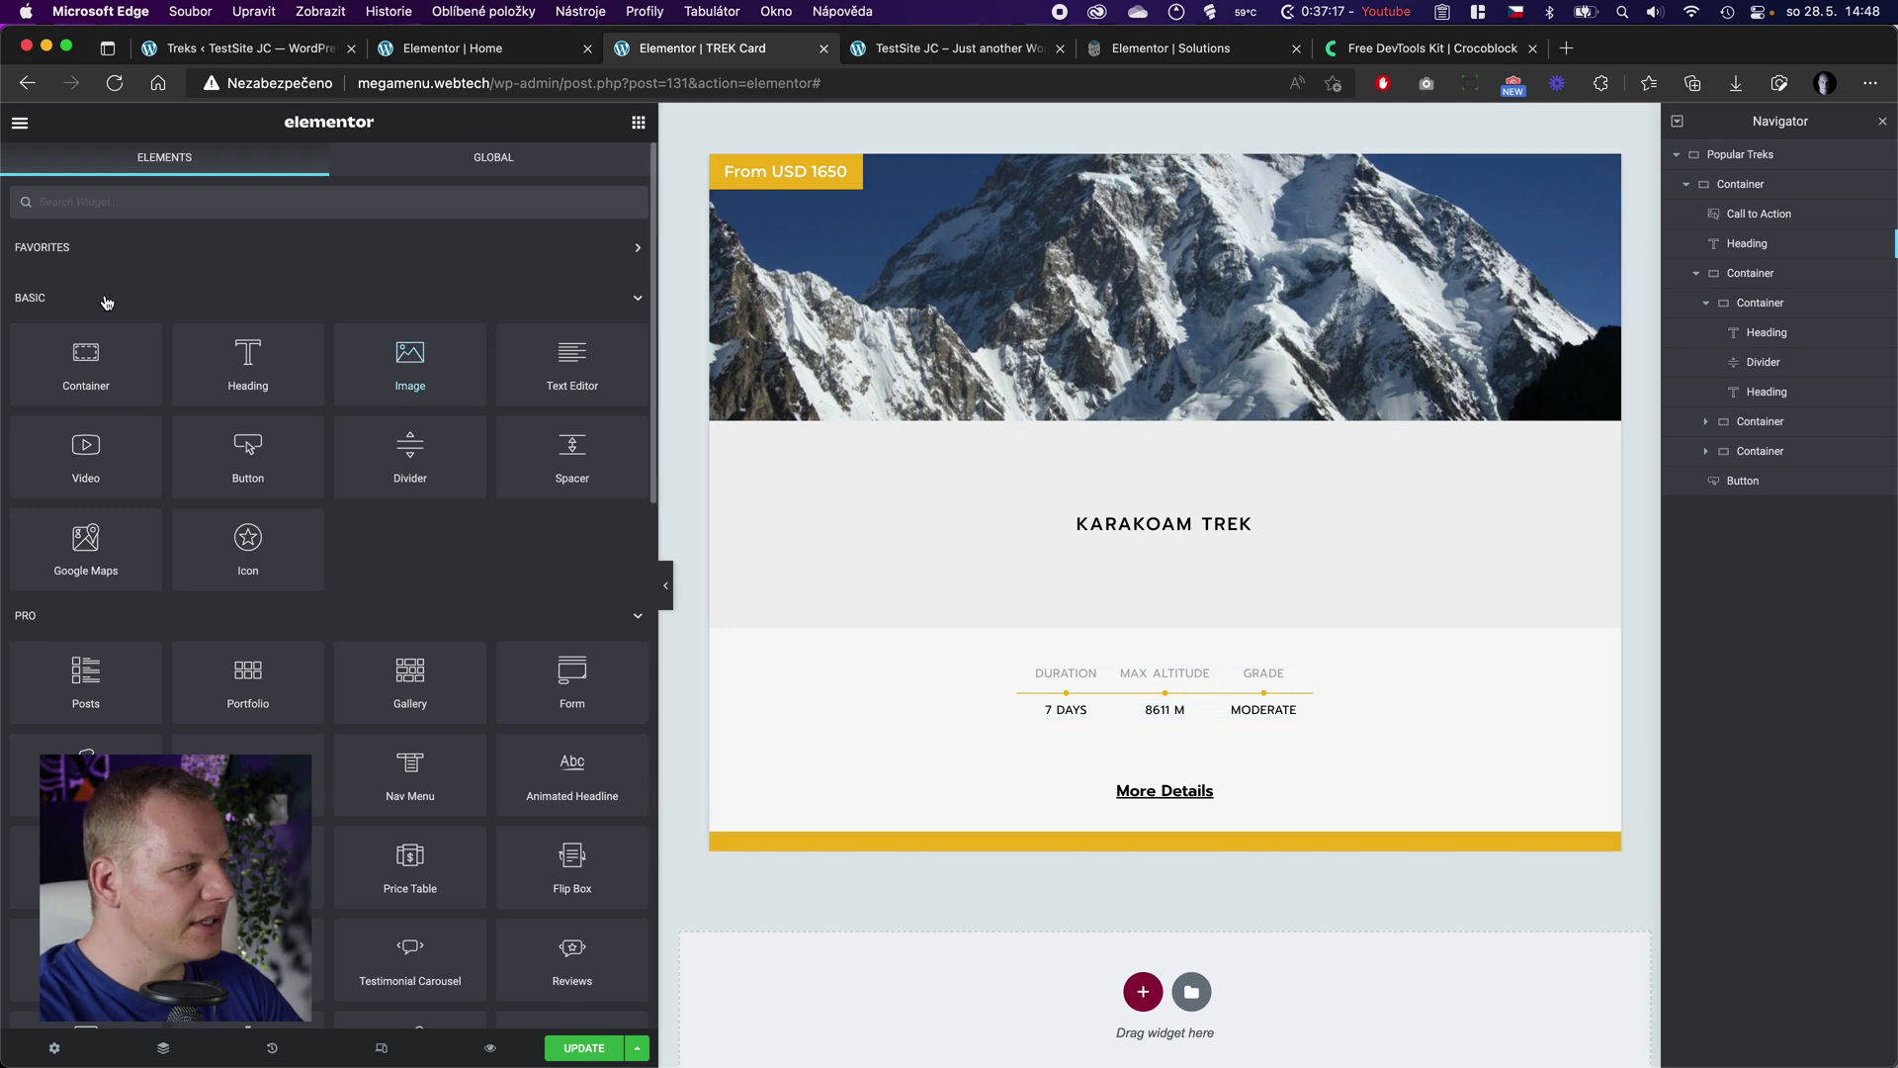
Step: Place a Dynamic Field widget above More Details with Object Field set to Content
left_click(183, 208)
scroll(413, 732, "down", 10)
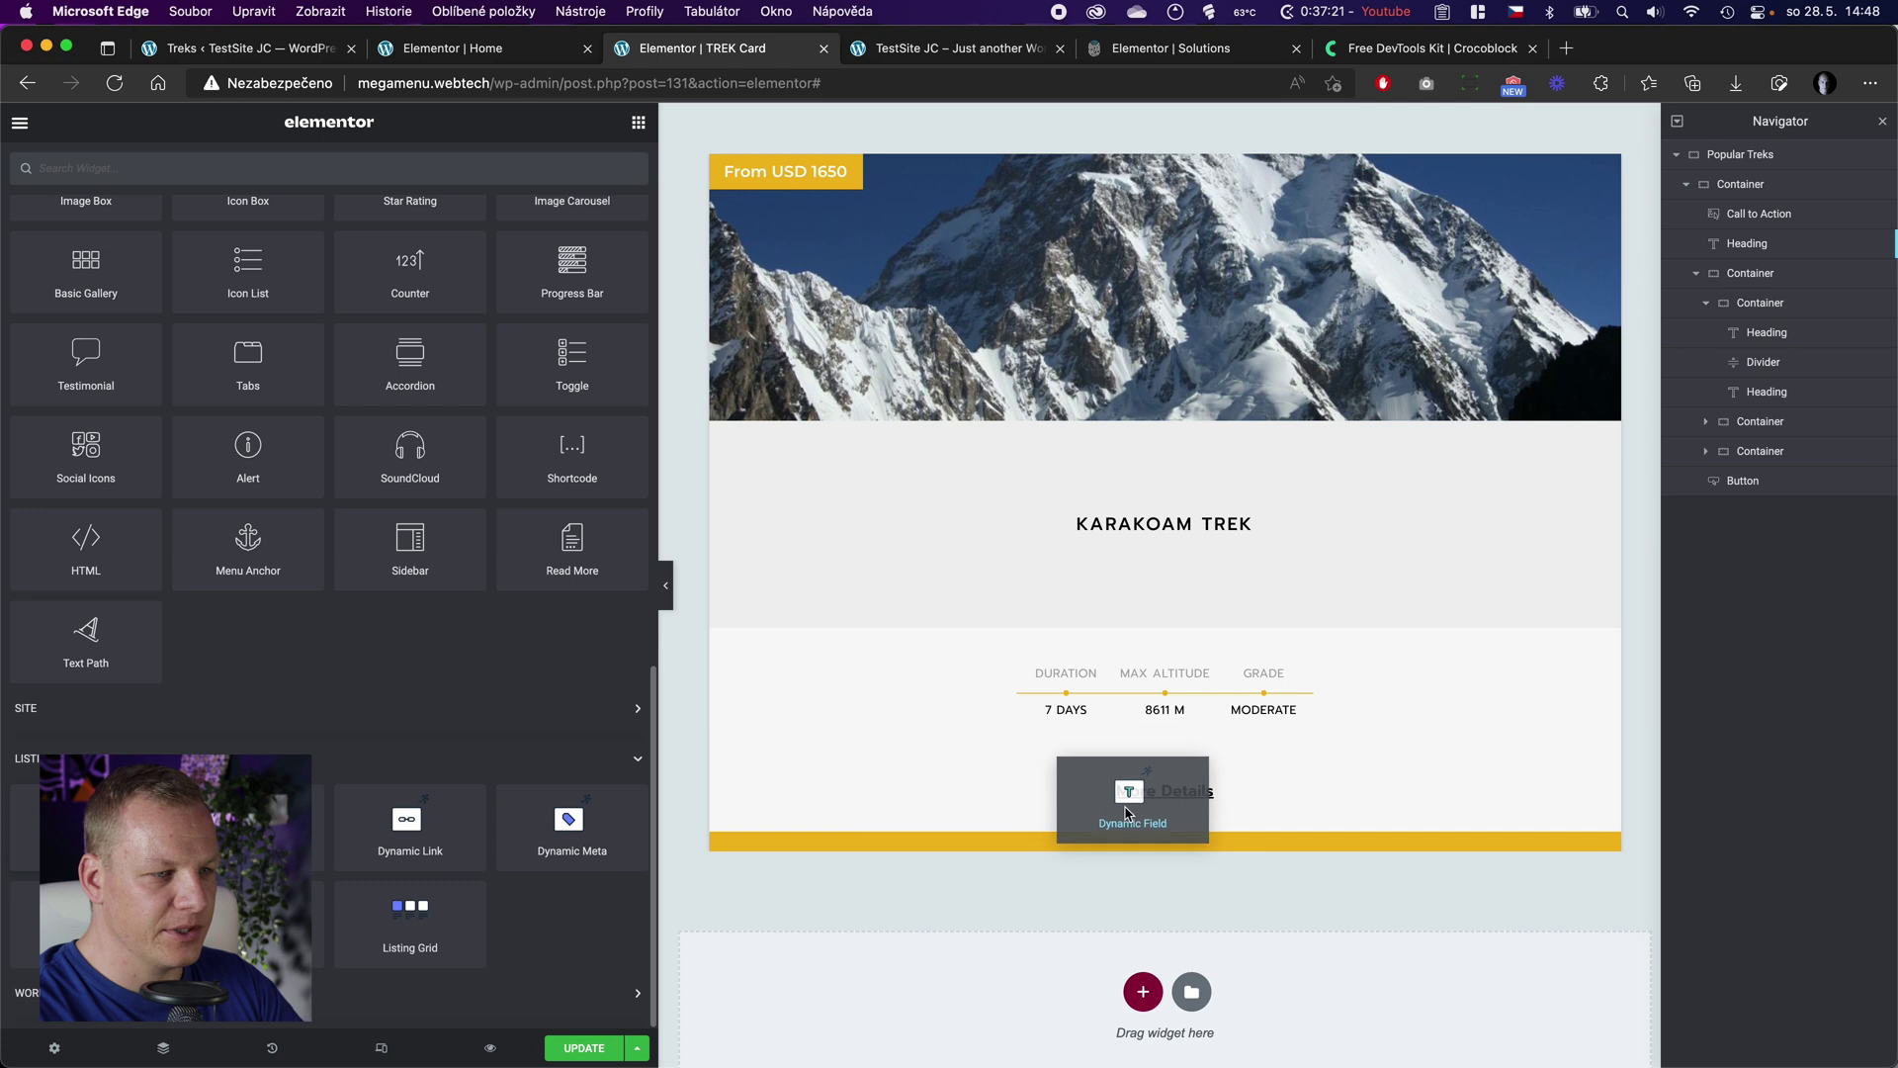
left_click_drag(1132, 805, 1159, 882)
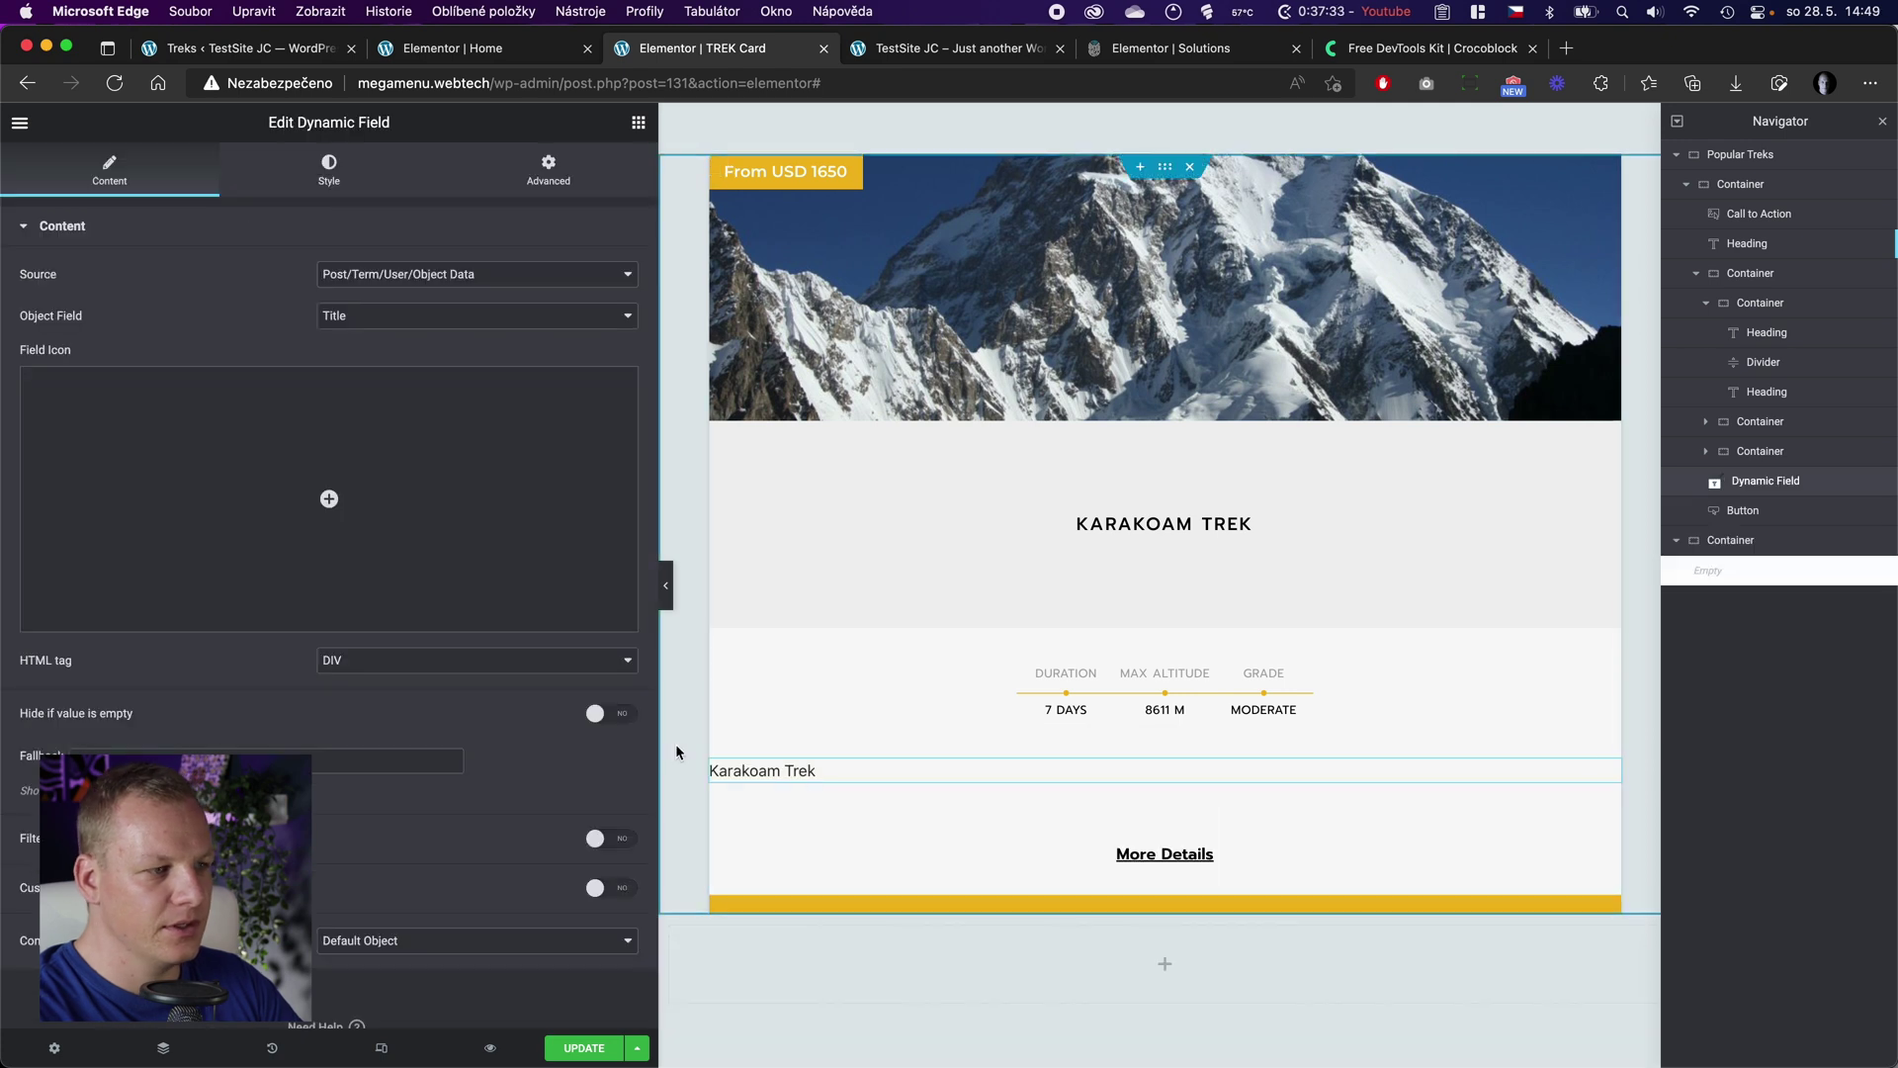
left_click(407, 321)
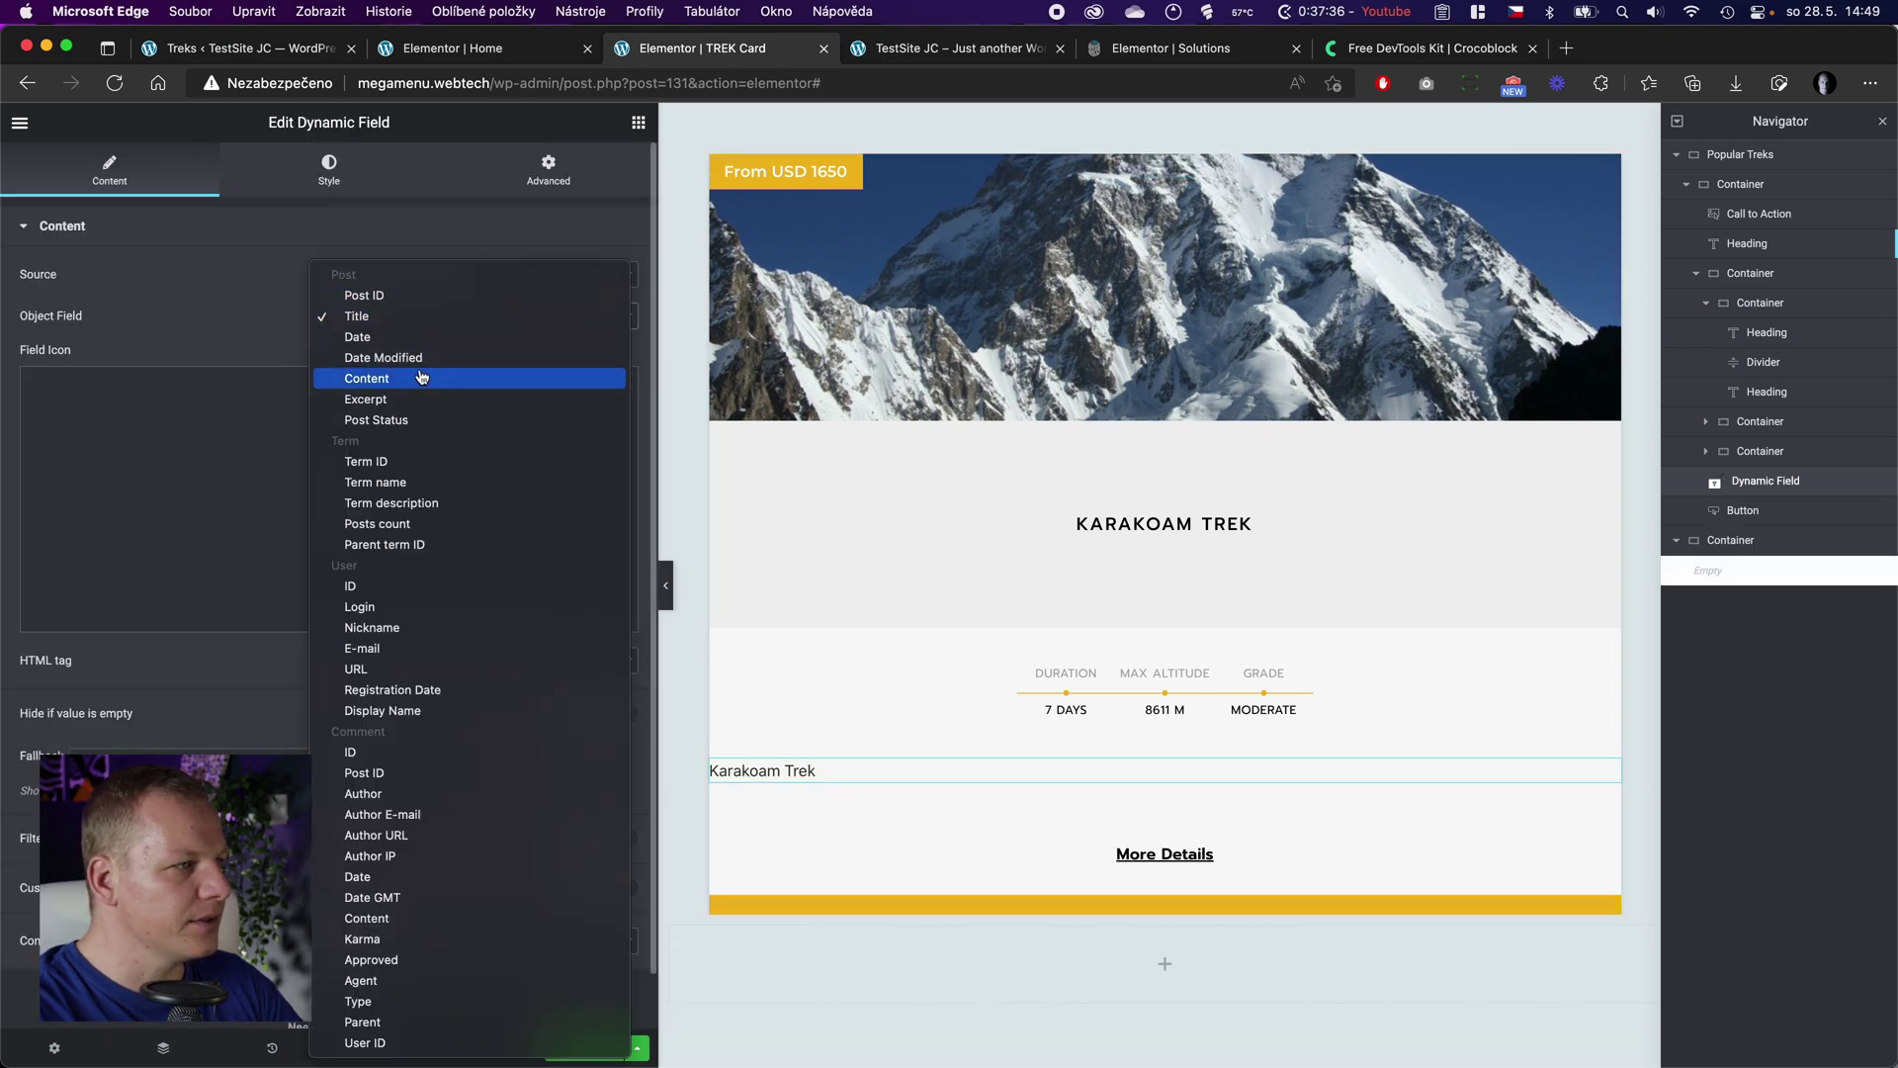
left_click(421, 378)
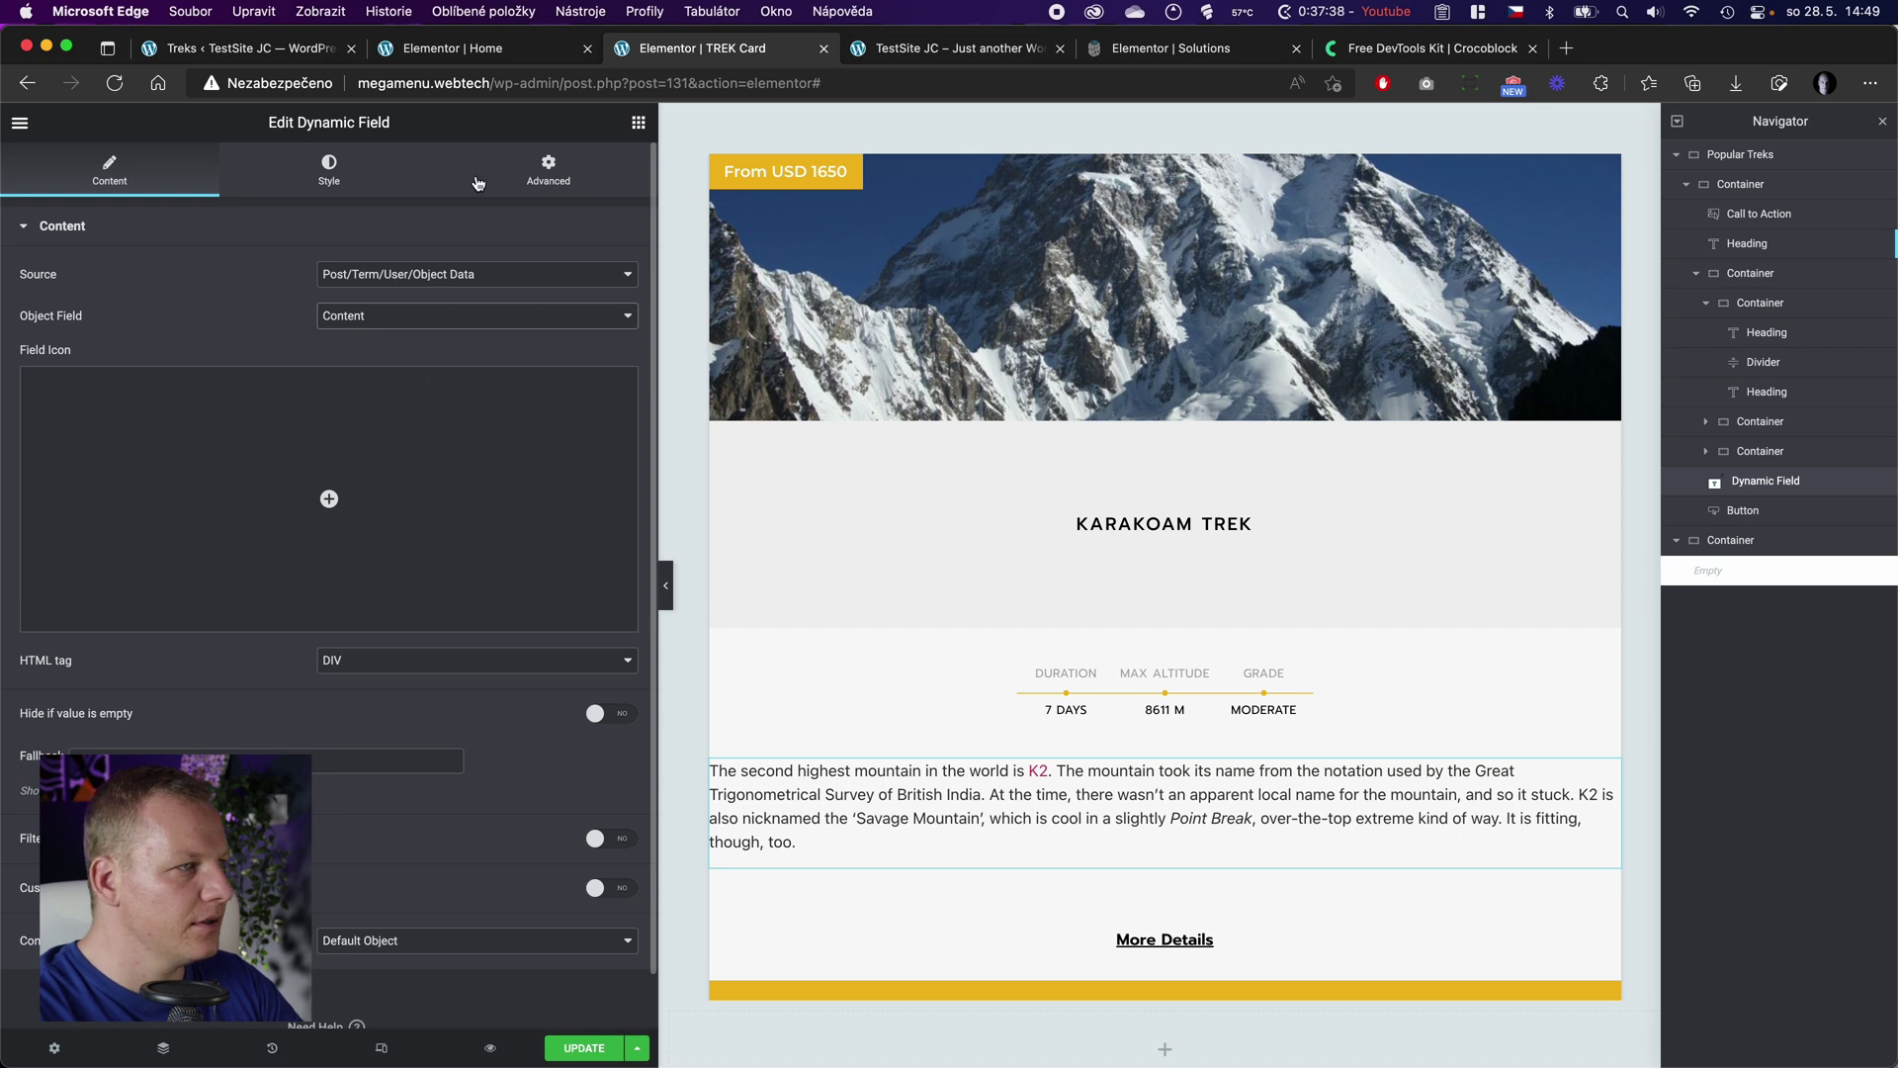
Step: Unlink the field's margins and set the right and left margins to 40 px
left_click(526, 170)
left_click(576, 297)
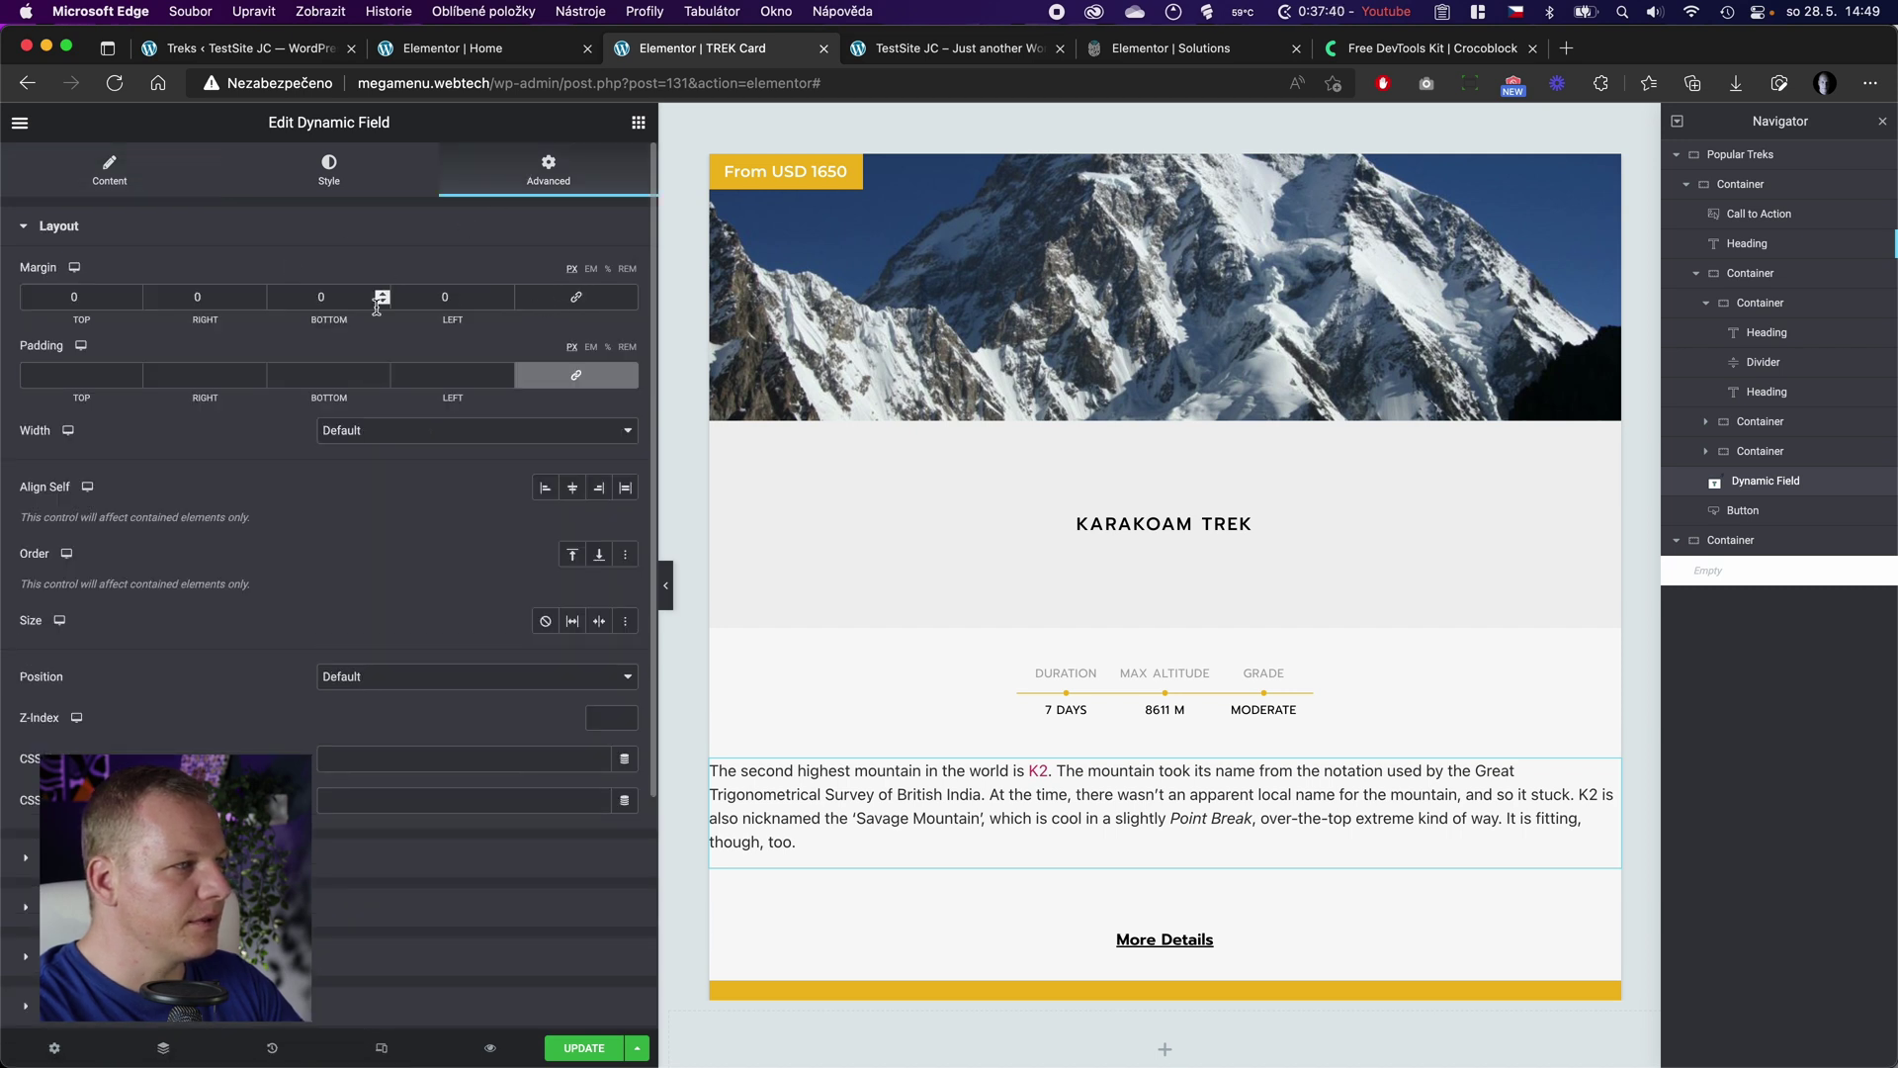
left_click(98, 298)
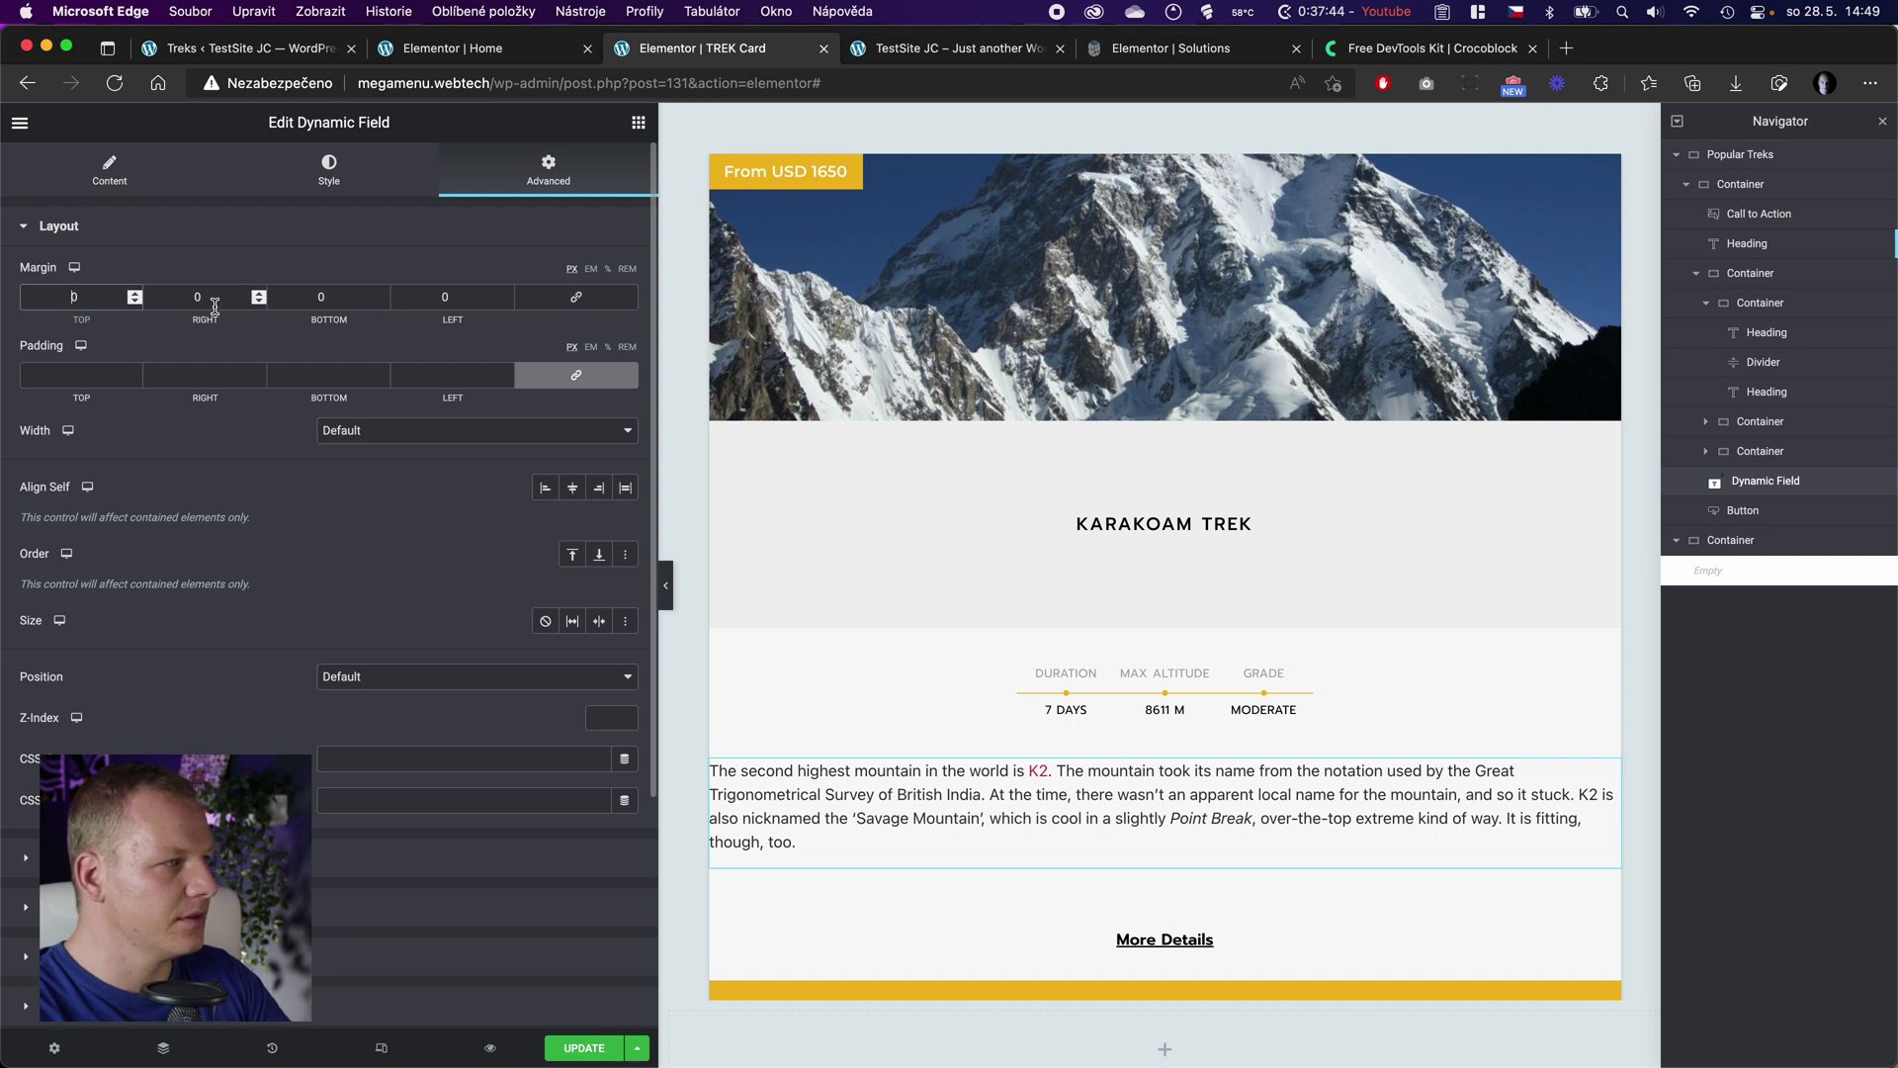
type("40")
left_click(417, 302)
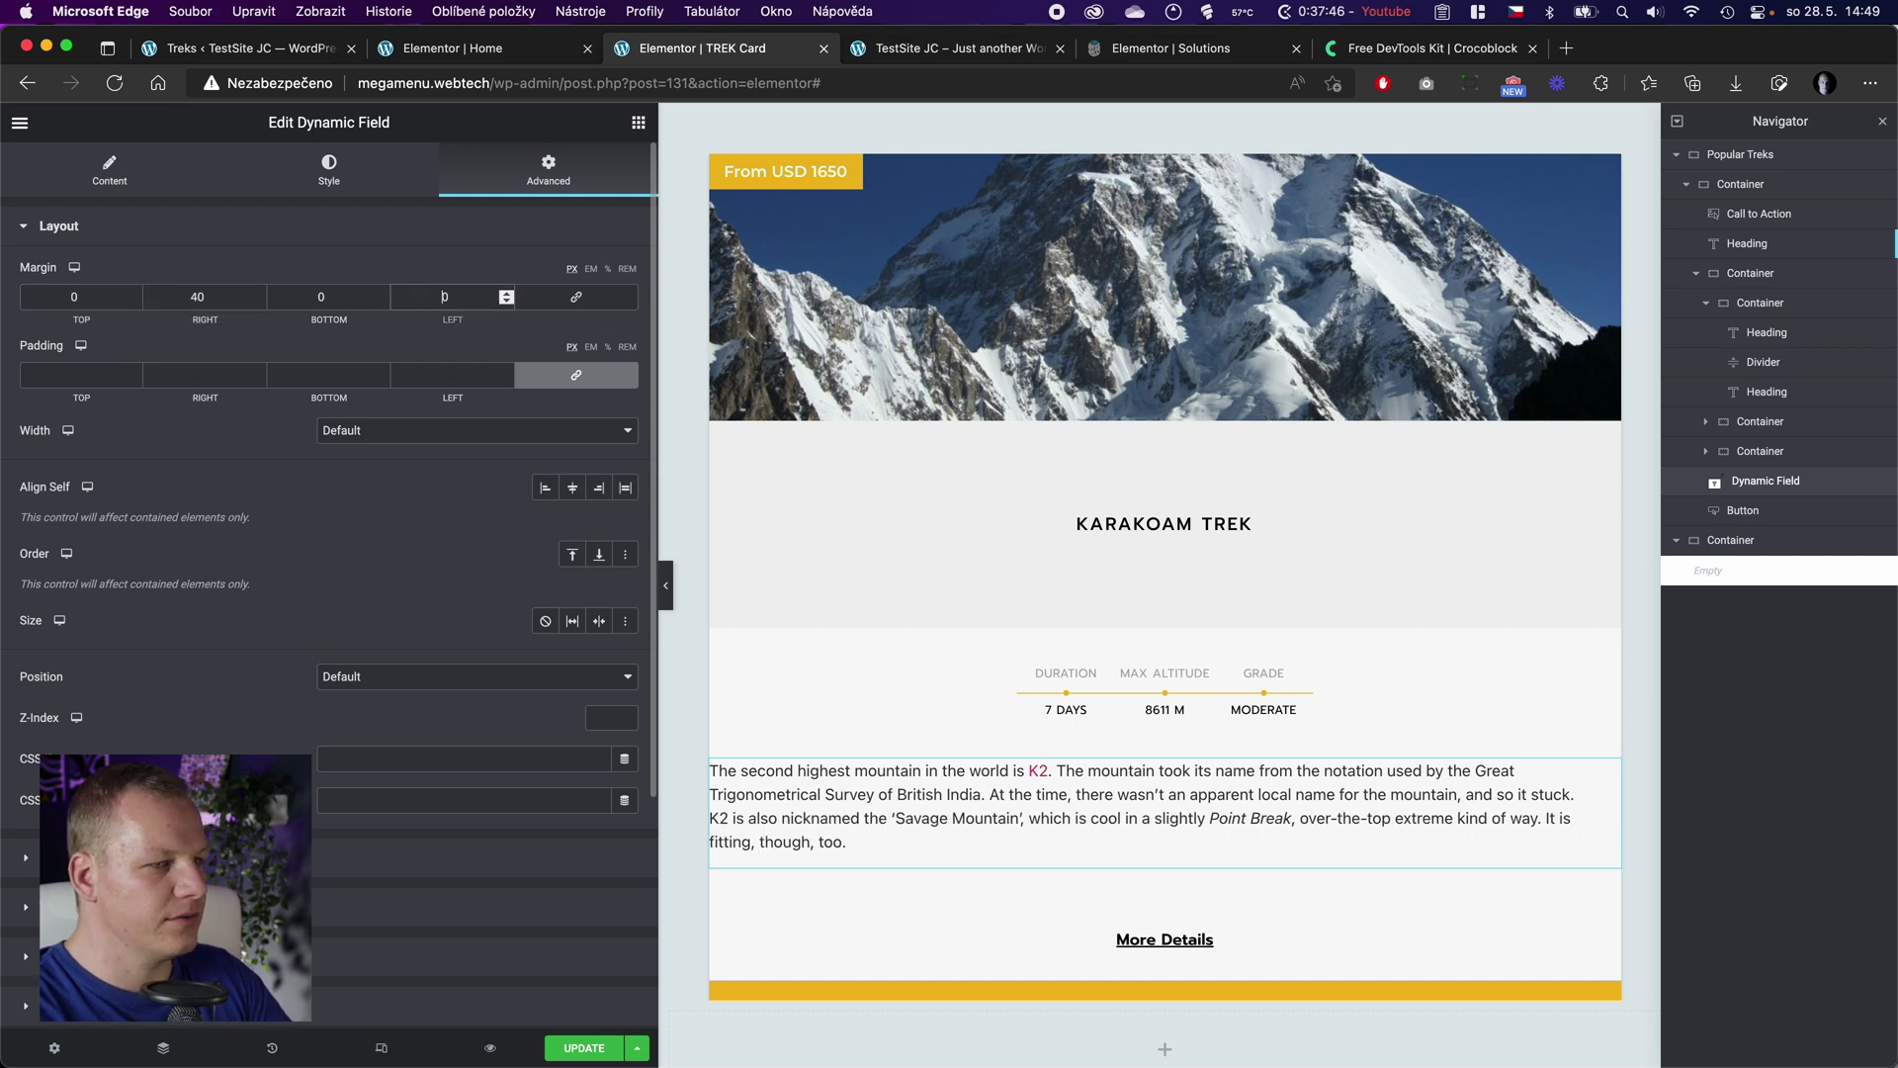
type("4")
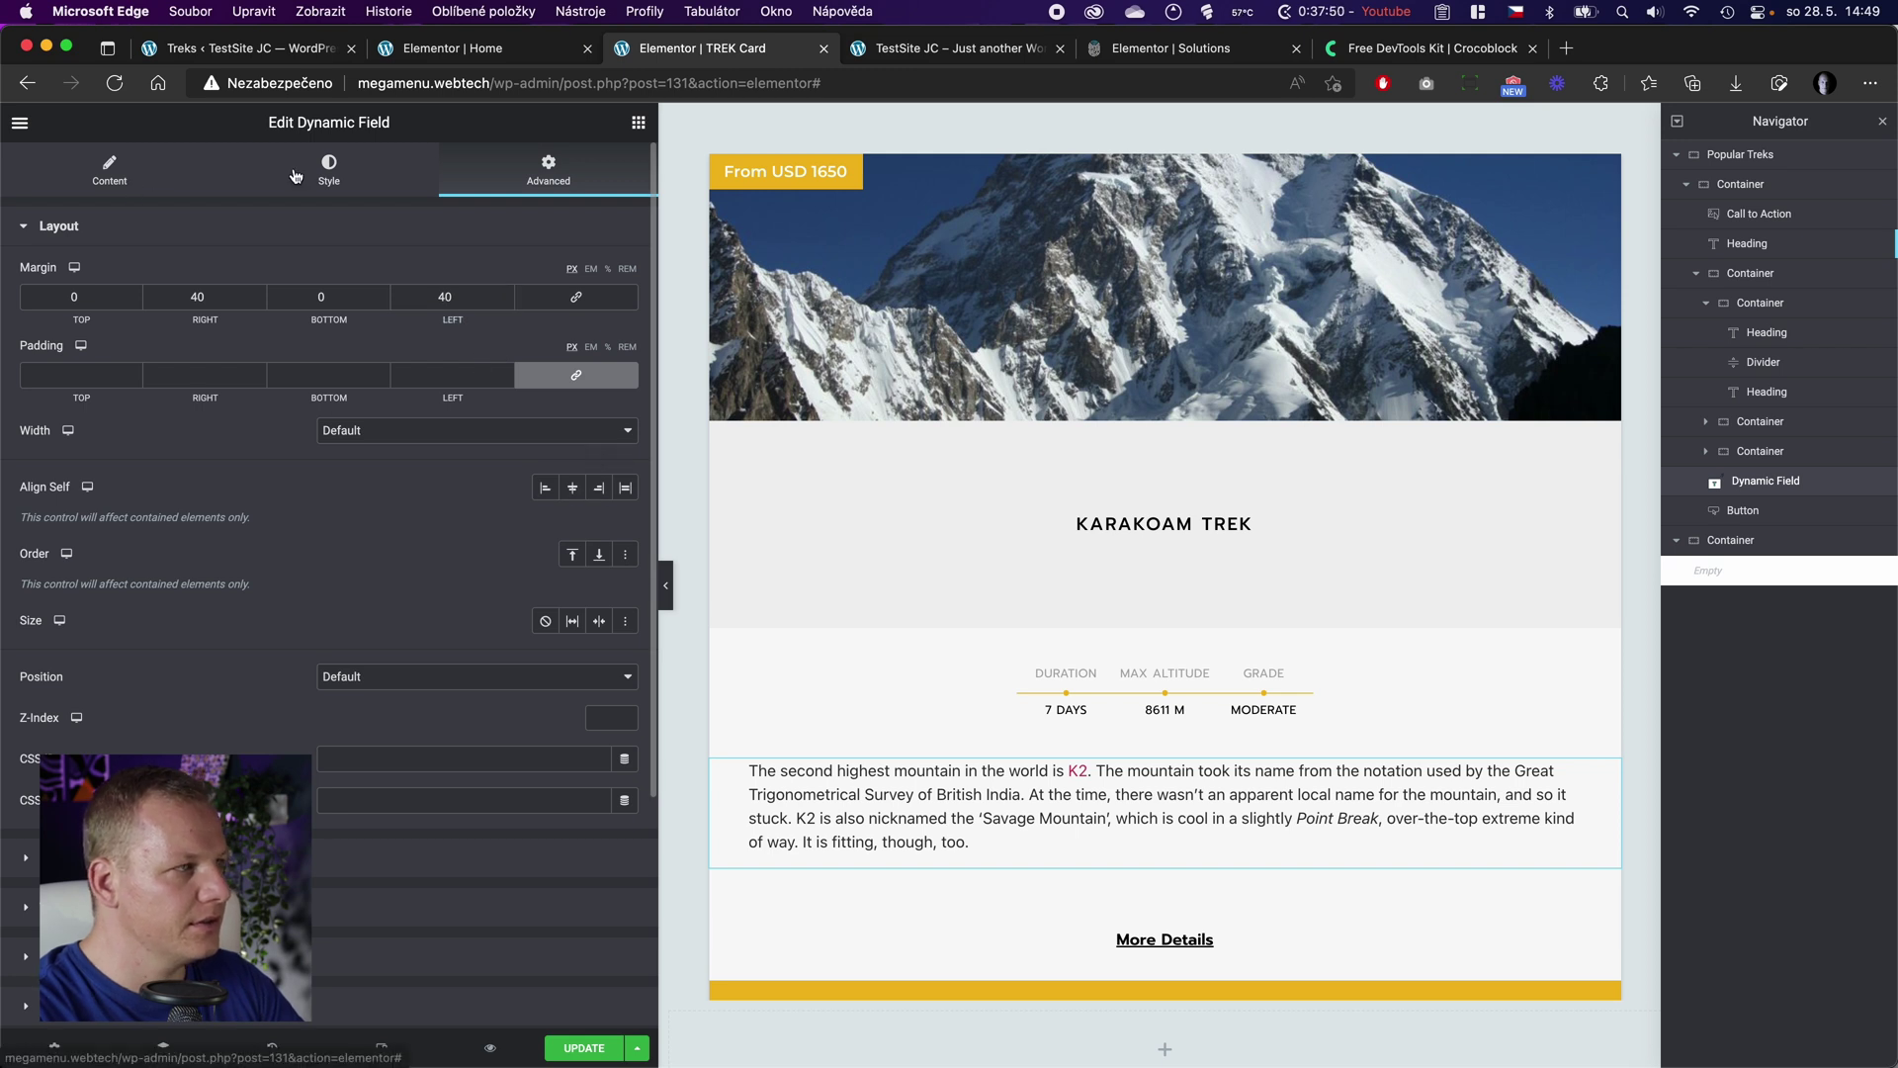
Step: Set Field Content Alignment to center and save the TREK Card with UPDATE
left_click(328, 170)
left_click(598, 507)
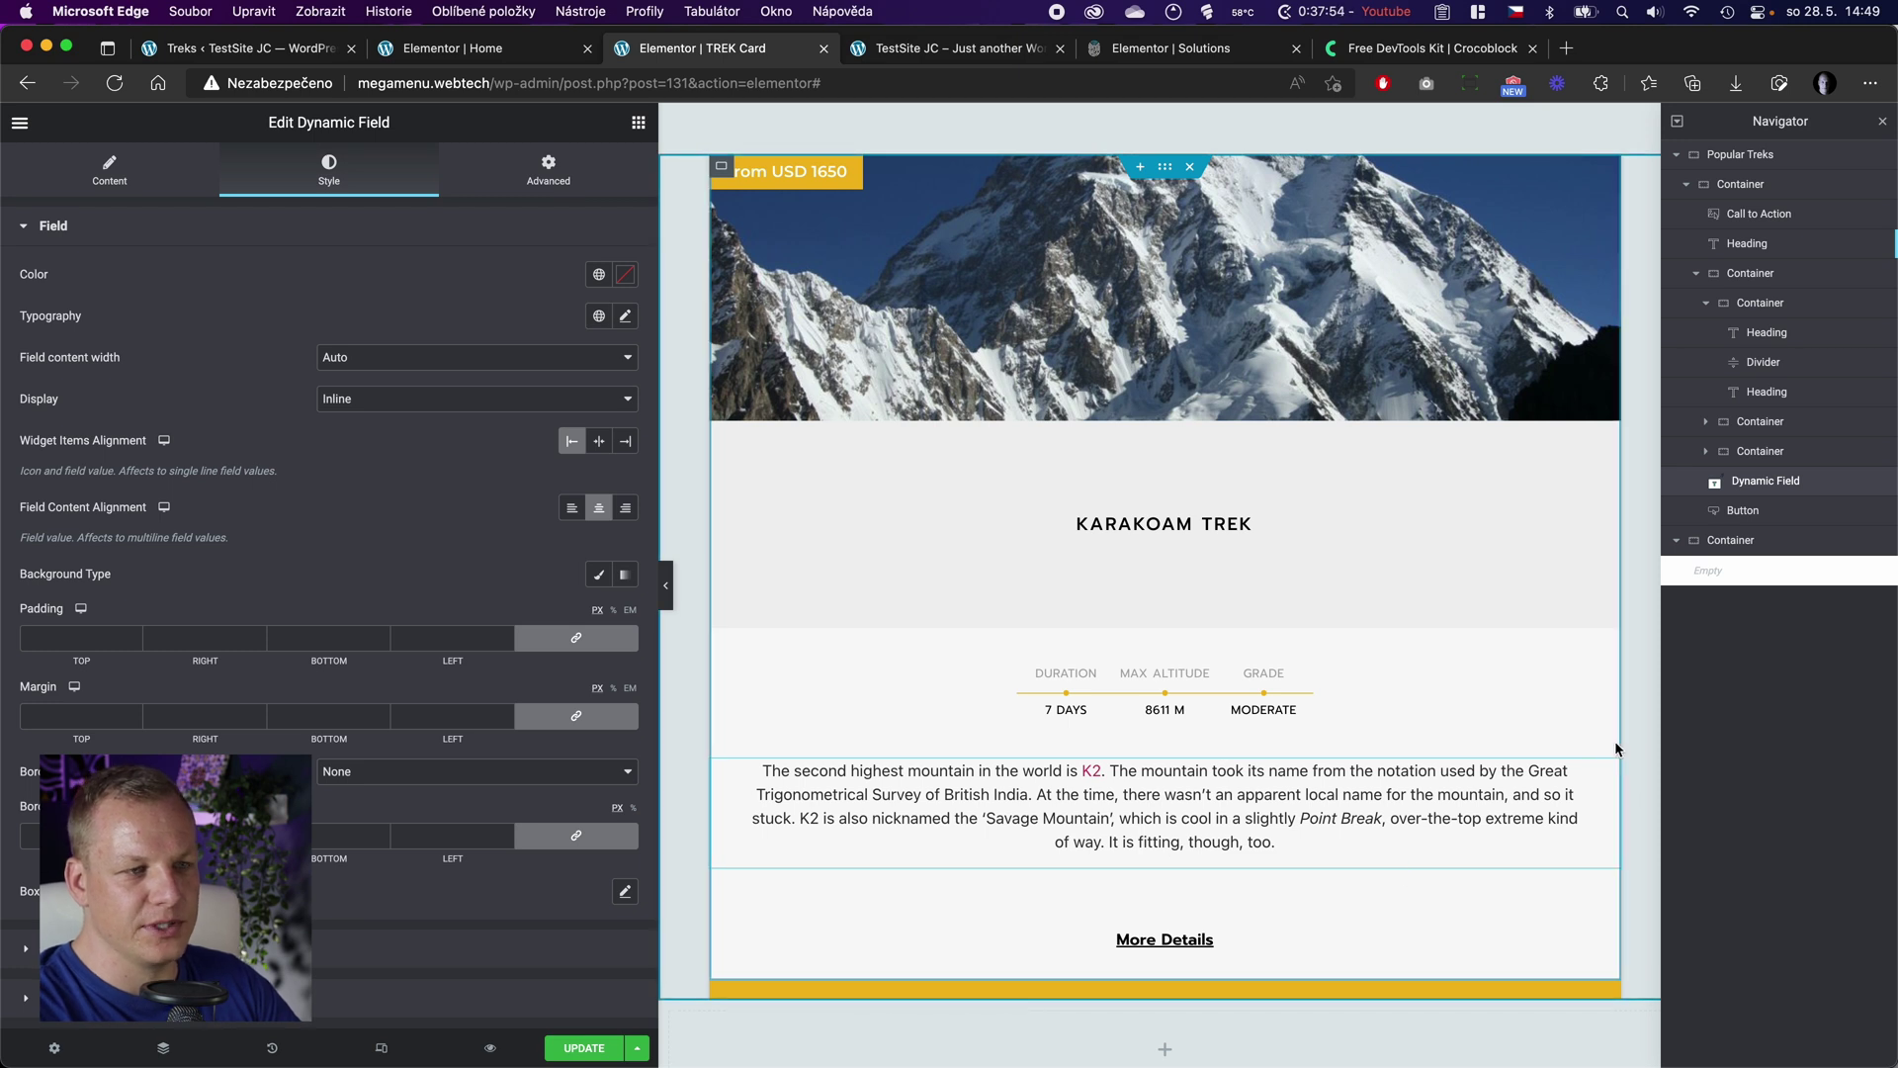
left_click(587, 1045)
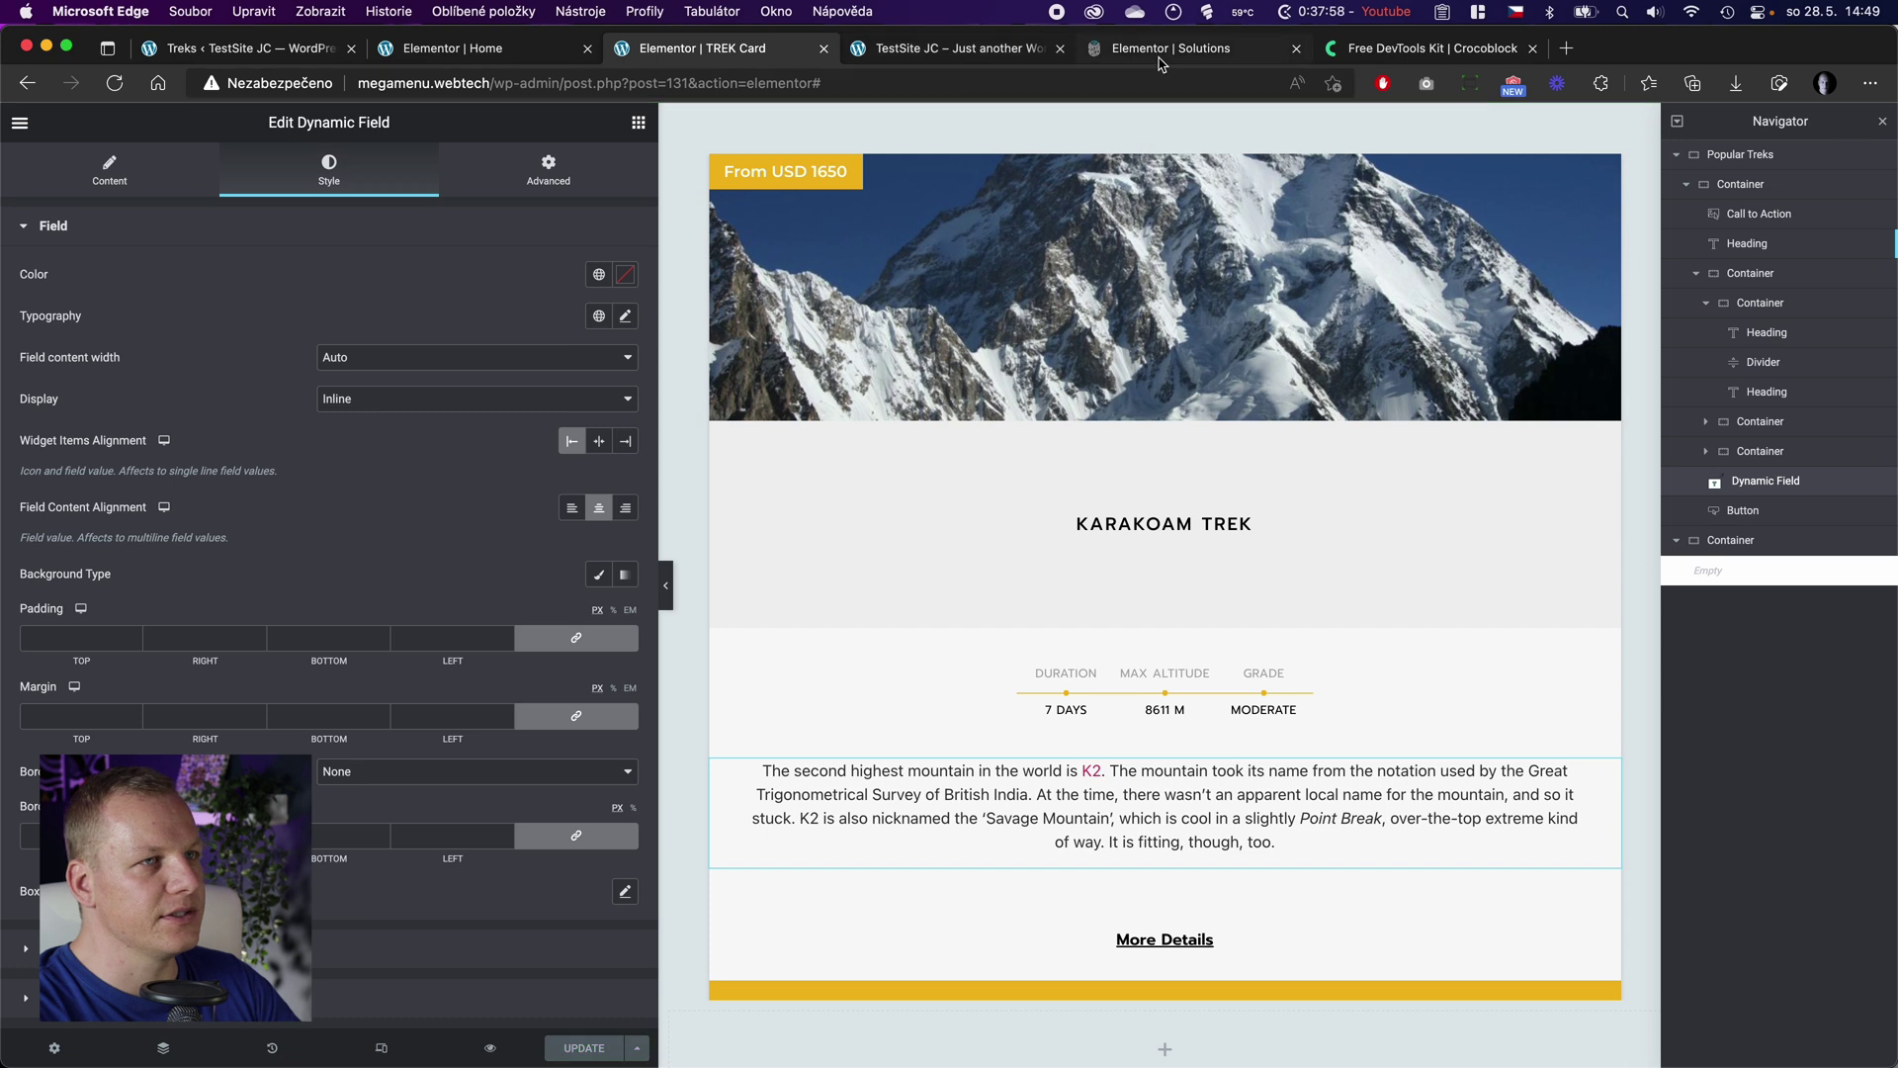
Step: Reload the mobile preview and swipe the trek slider to see the full, untrimmed descriptions
left_click(946, 58)
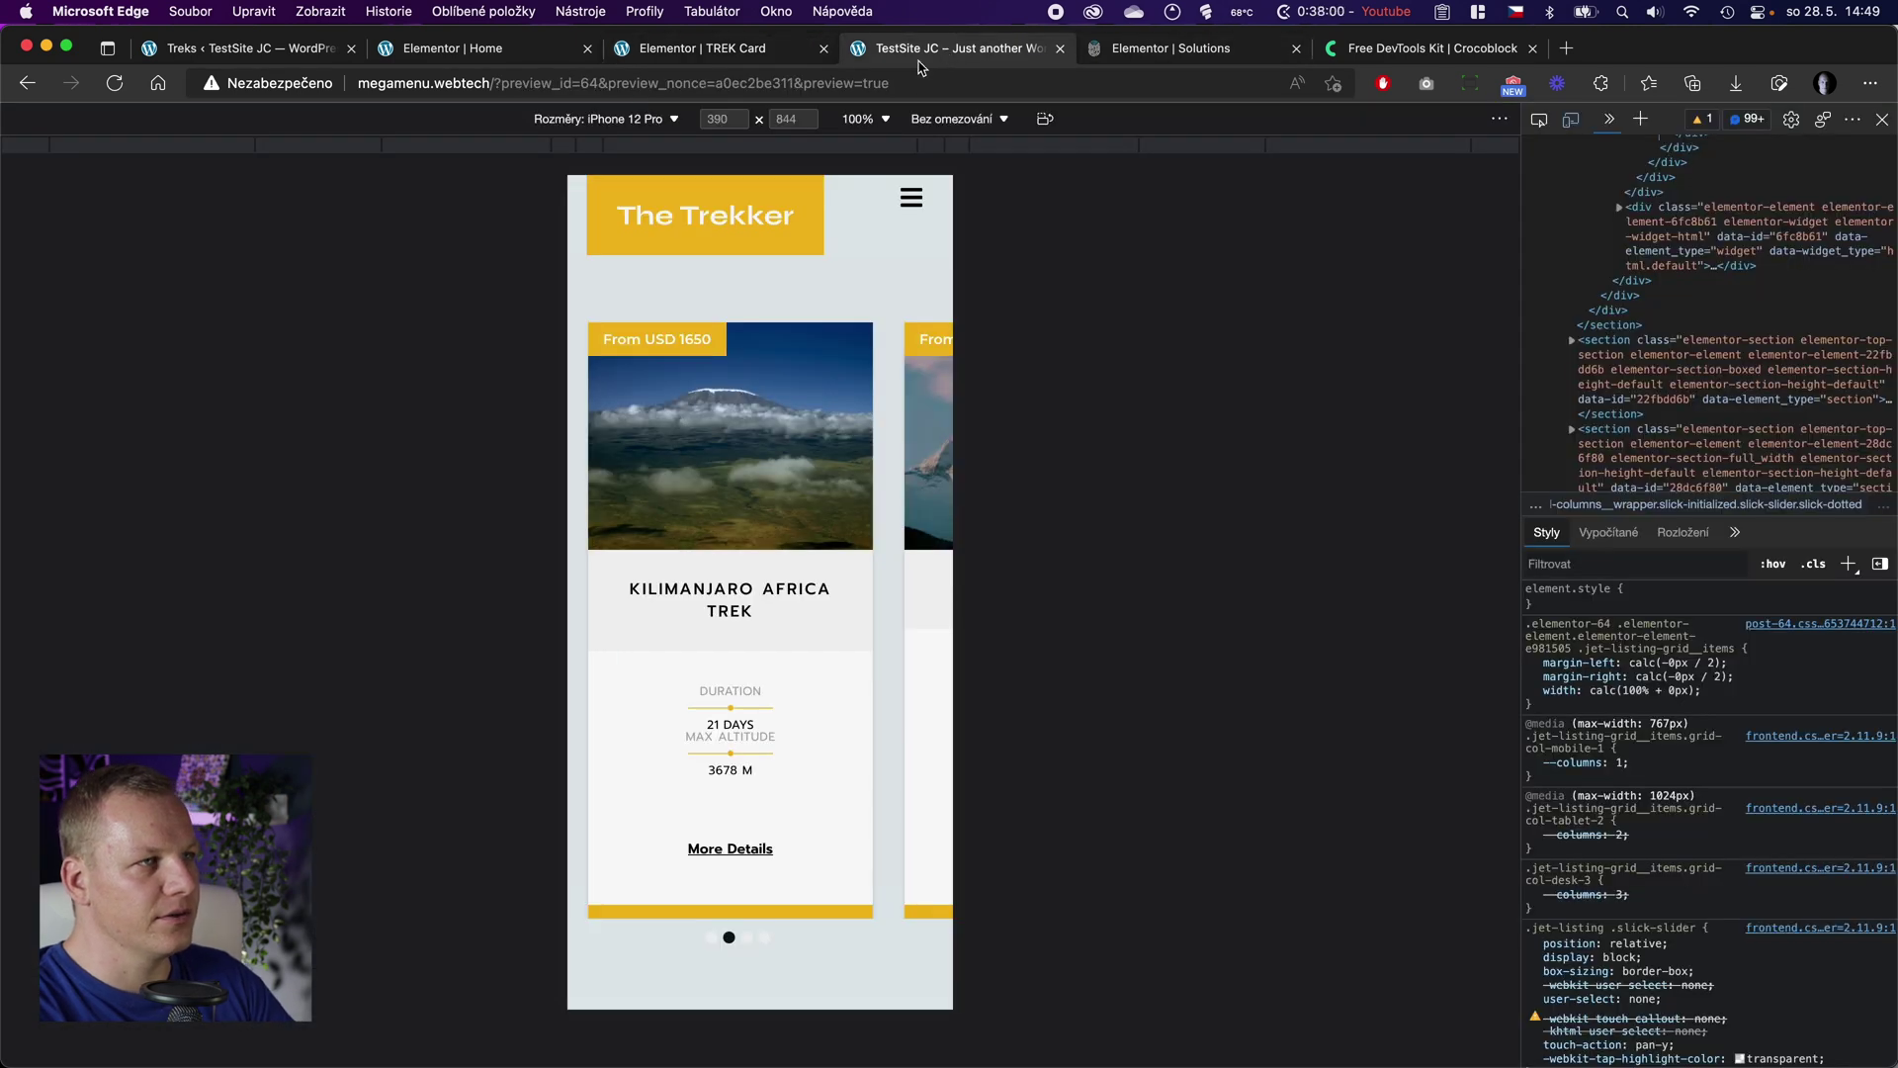
left_click(114, 83)
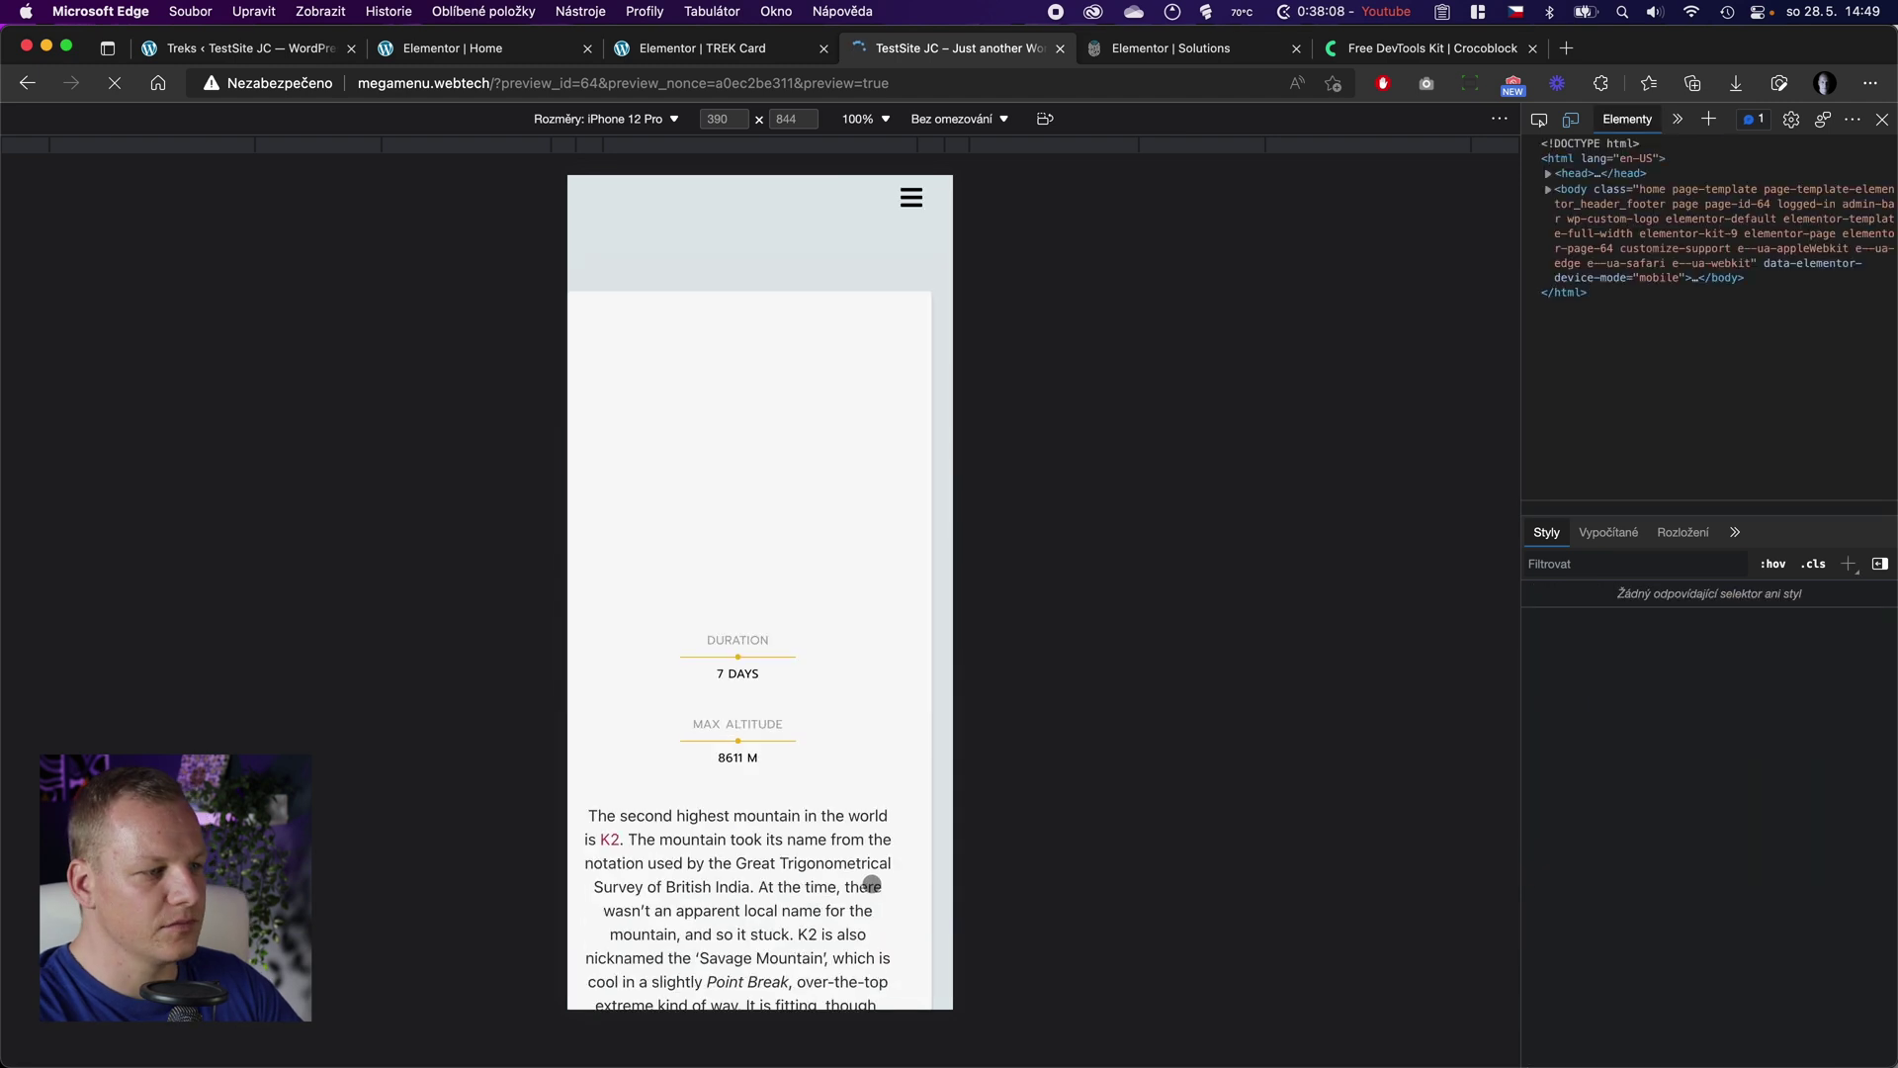
scroll(766, 734, "down", 5)
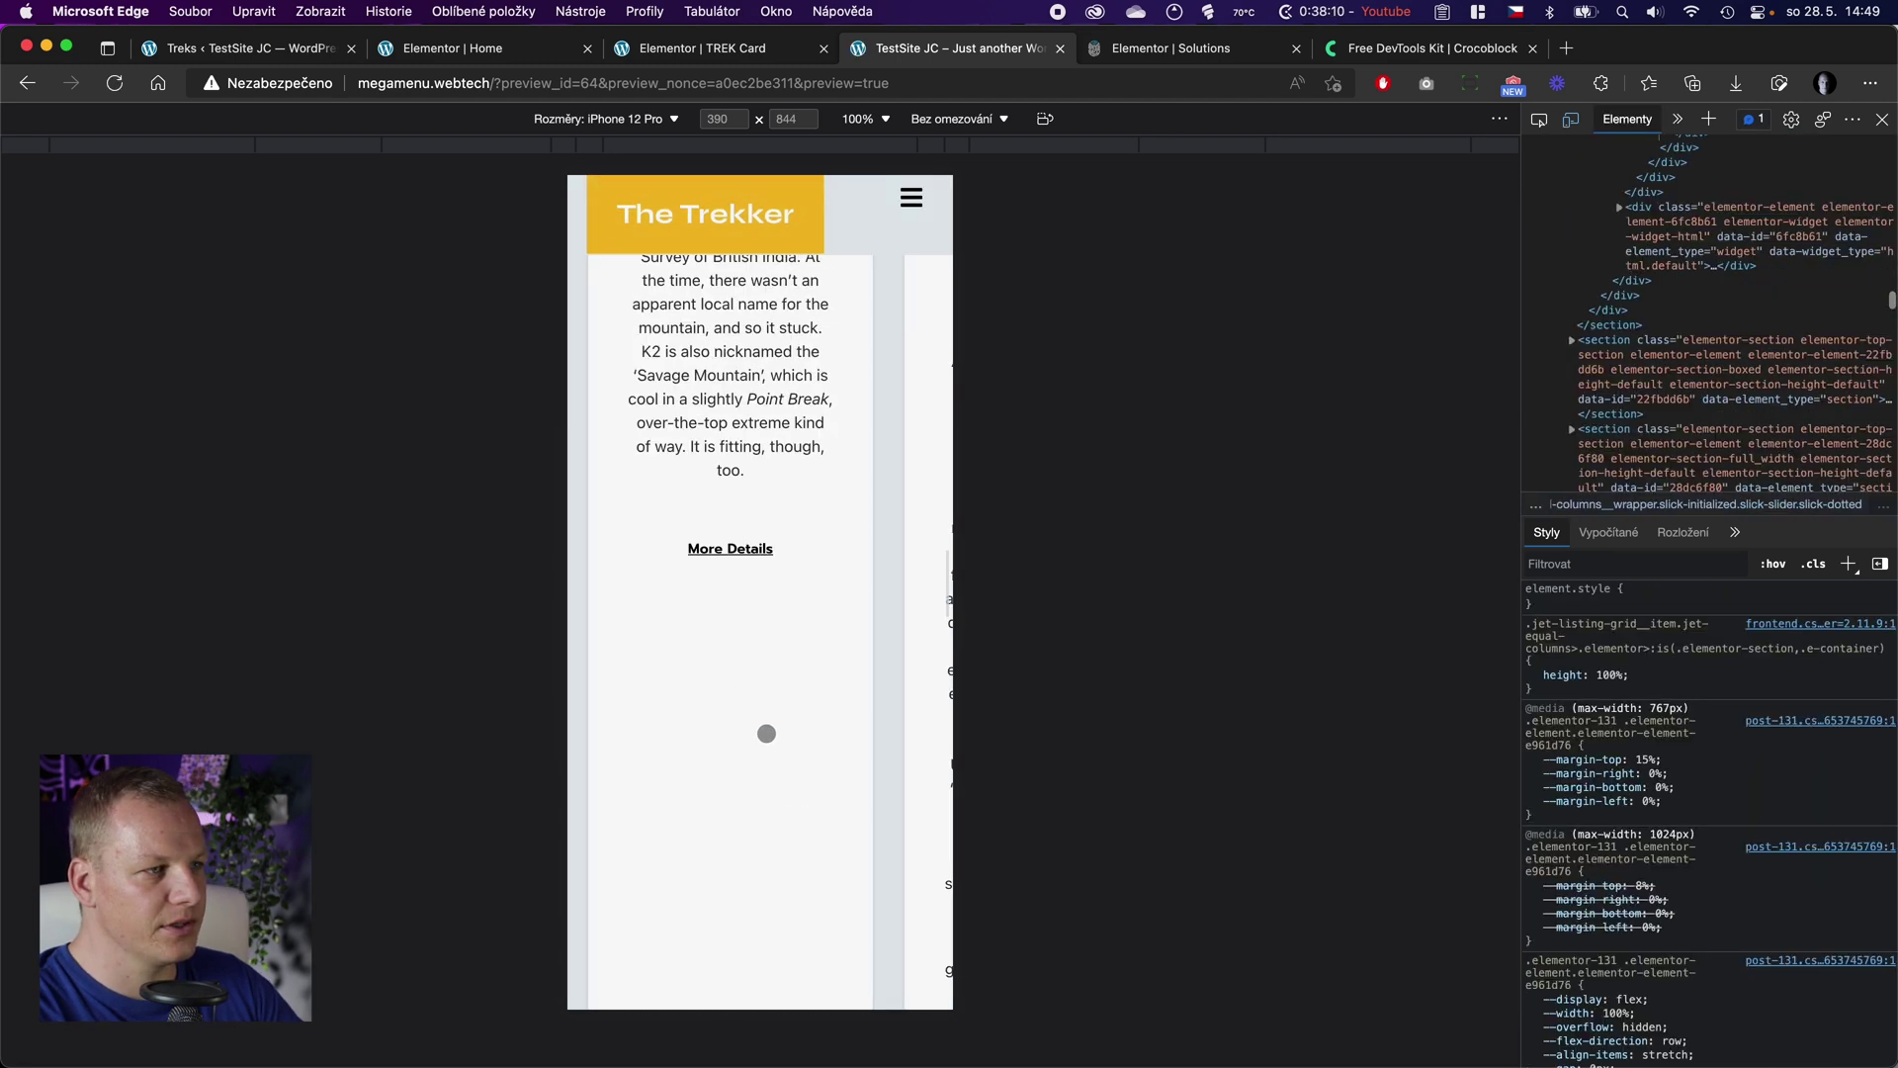
left_click_drag(792, 623, 655, 604)
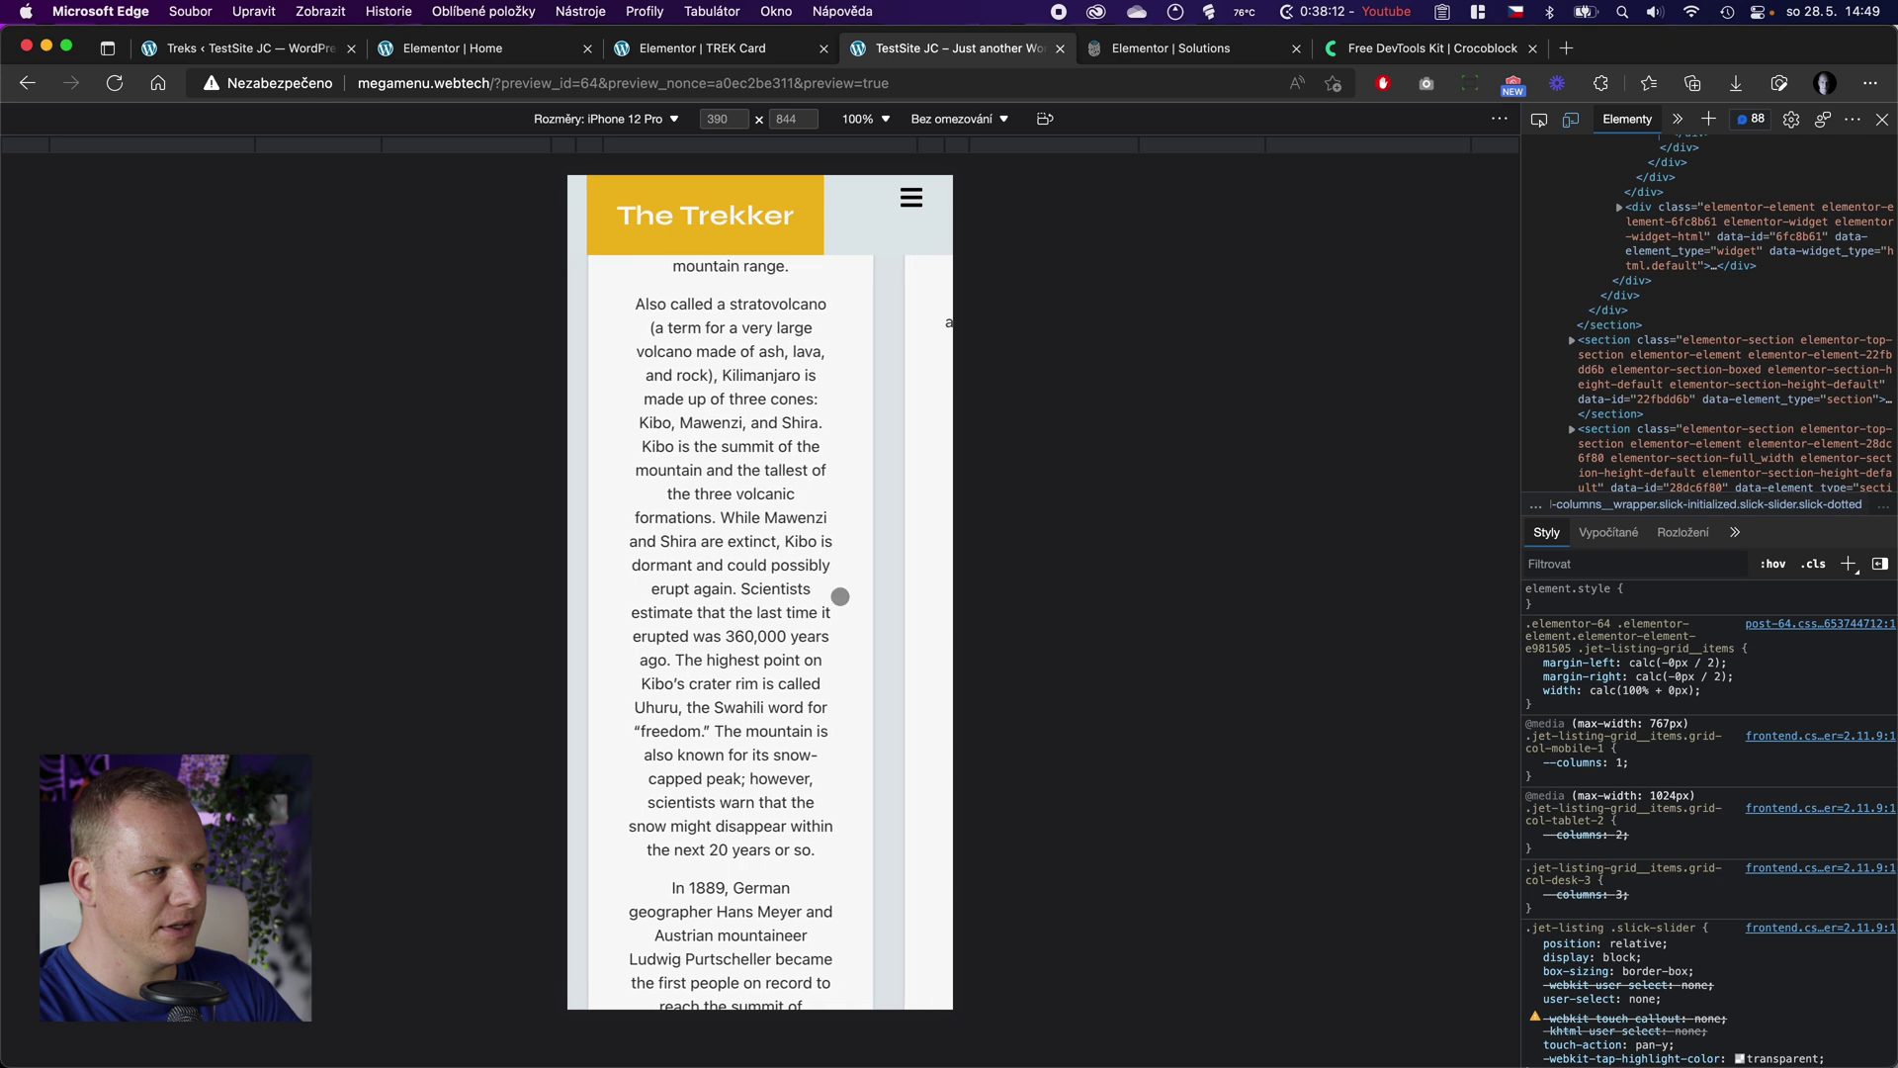
scroll(791, 613, "down", 10)
scroll(803, 619, "up", 10)
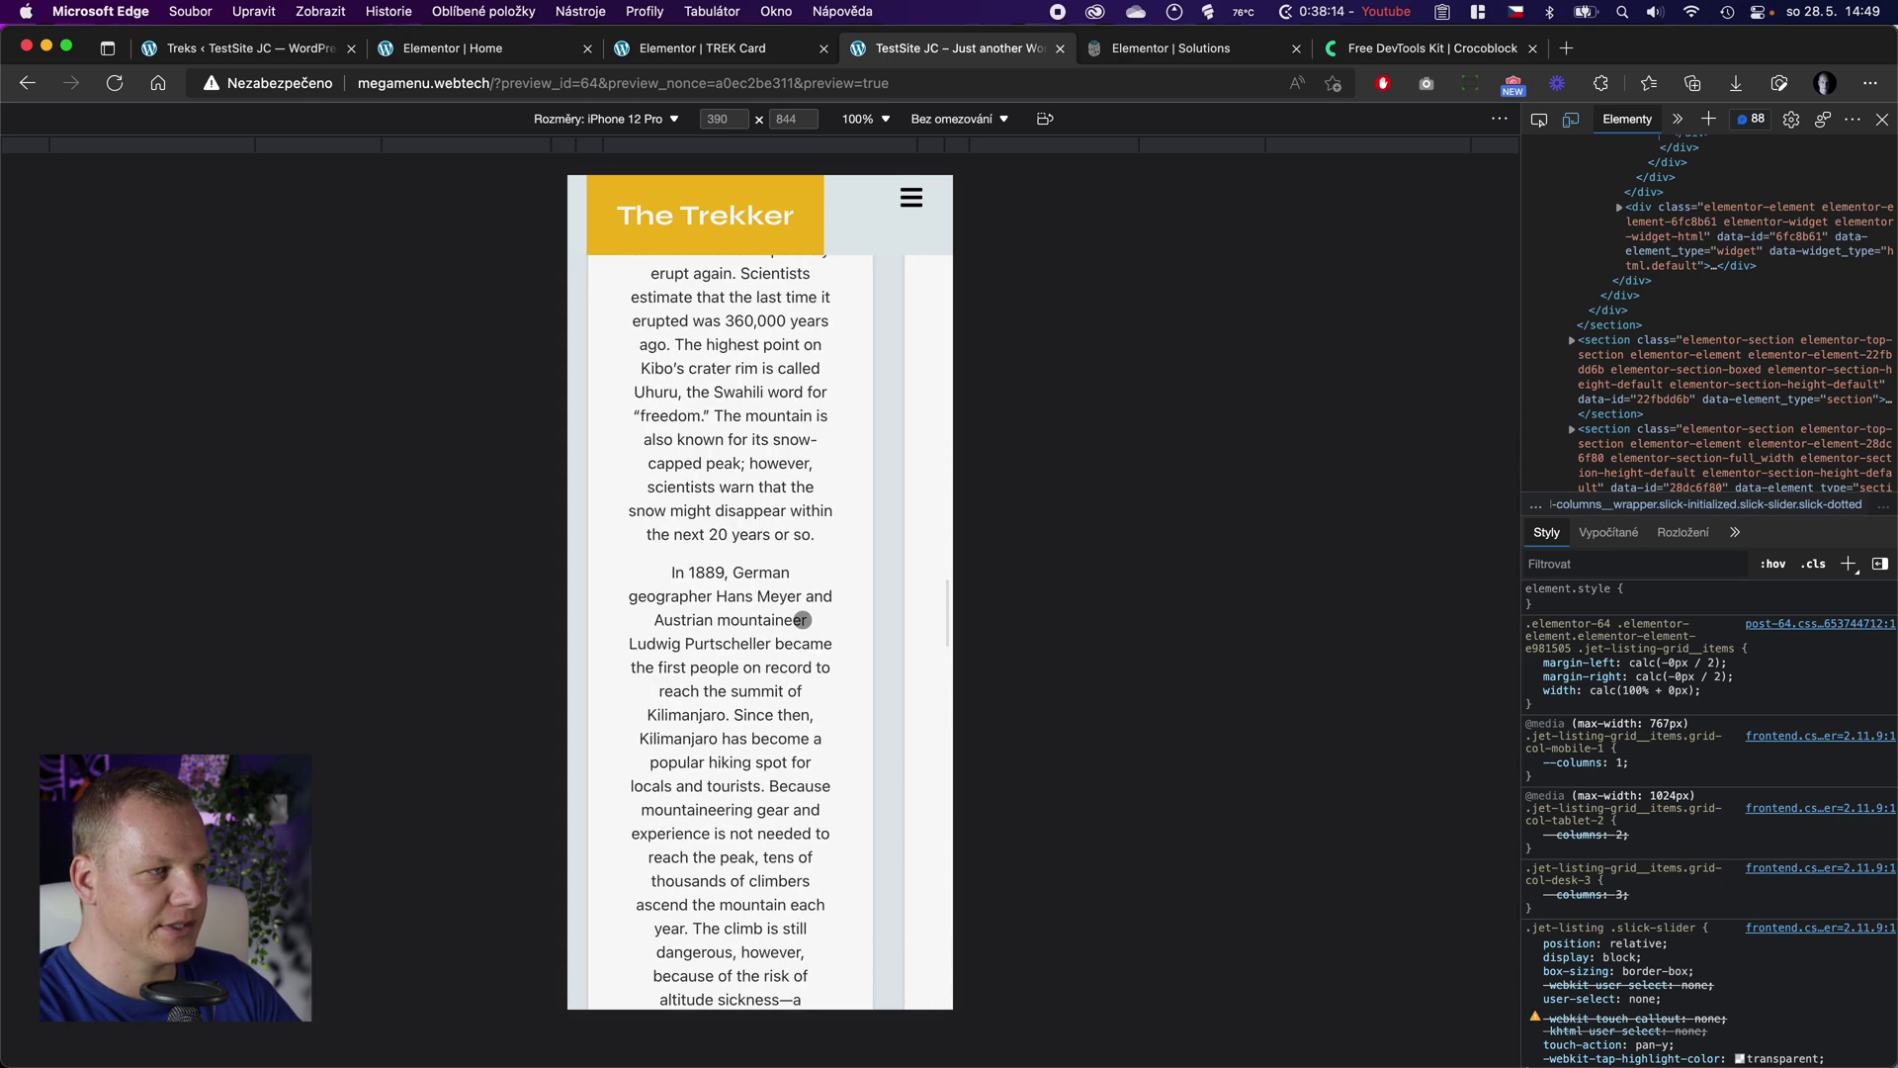
left_click_drag(781, 611, 1016, 606)
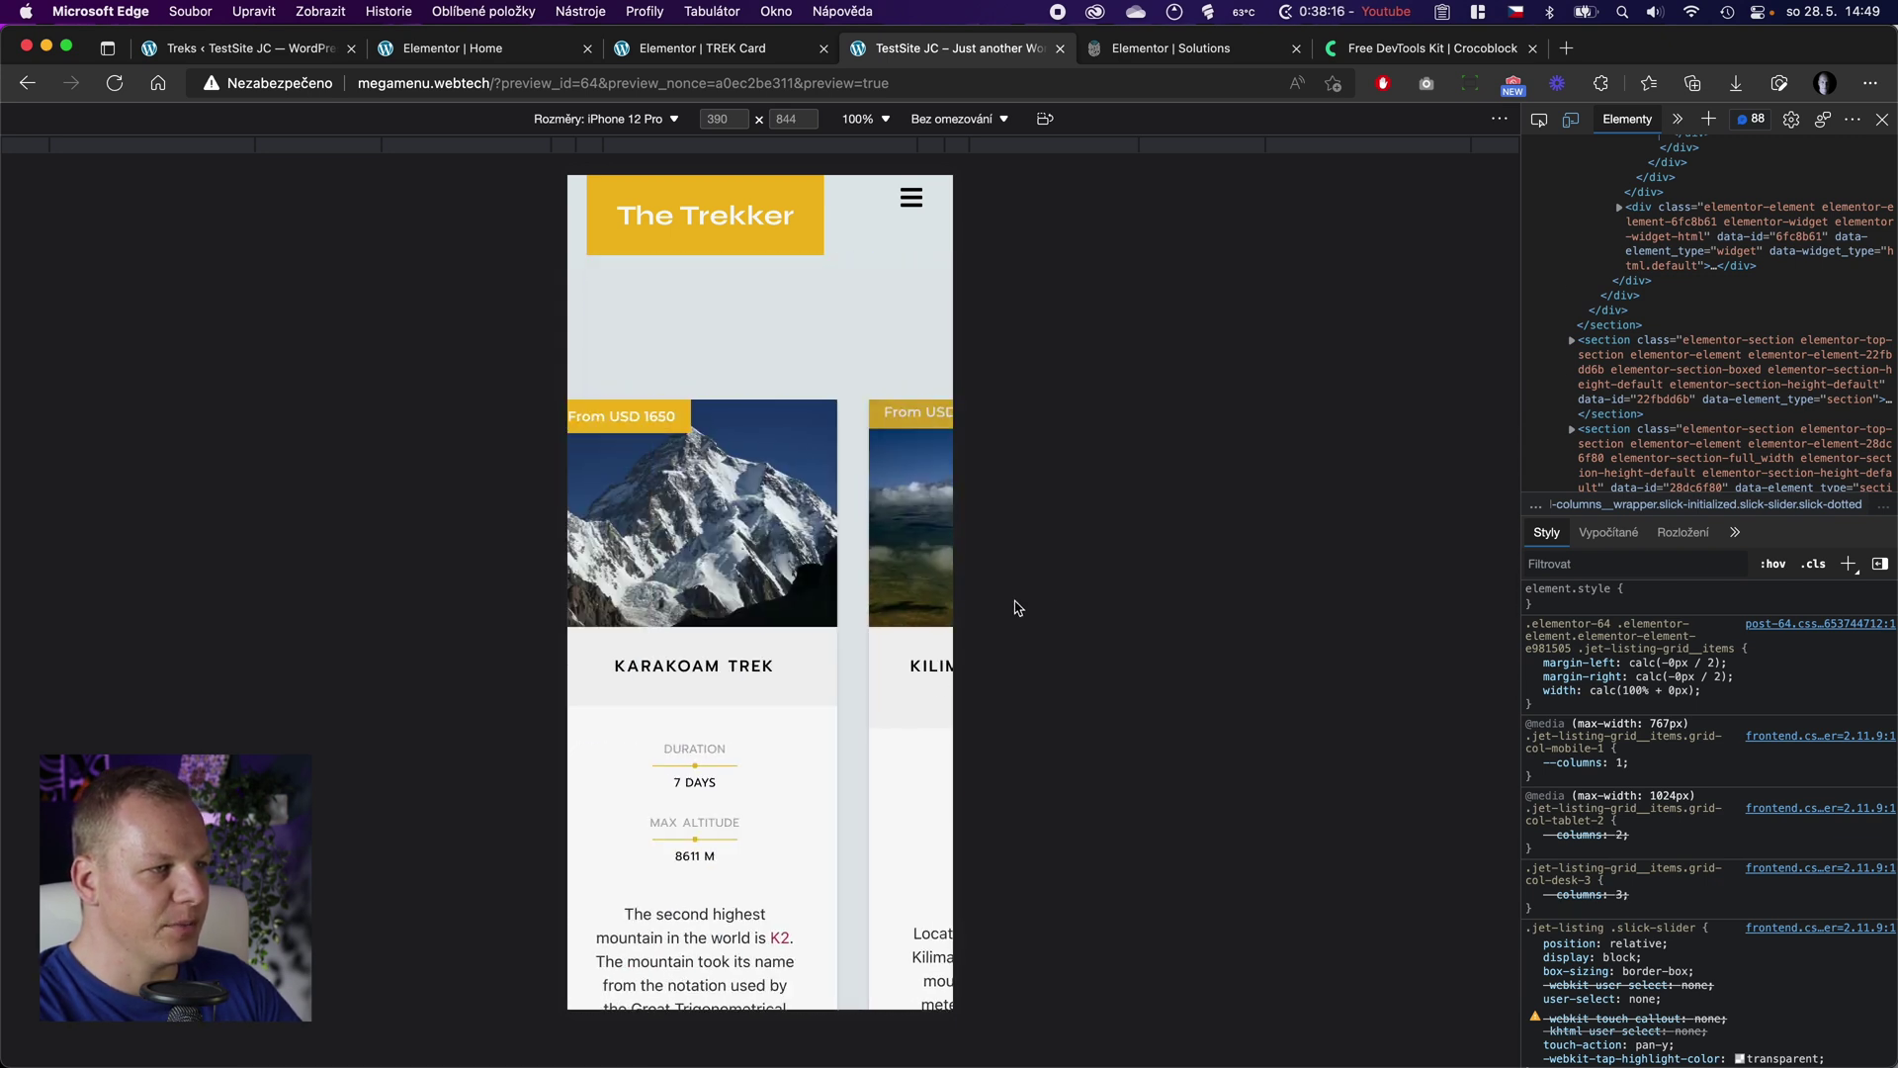
scroll(732, 860, "down", 3)
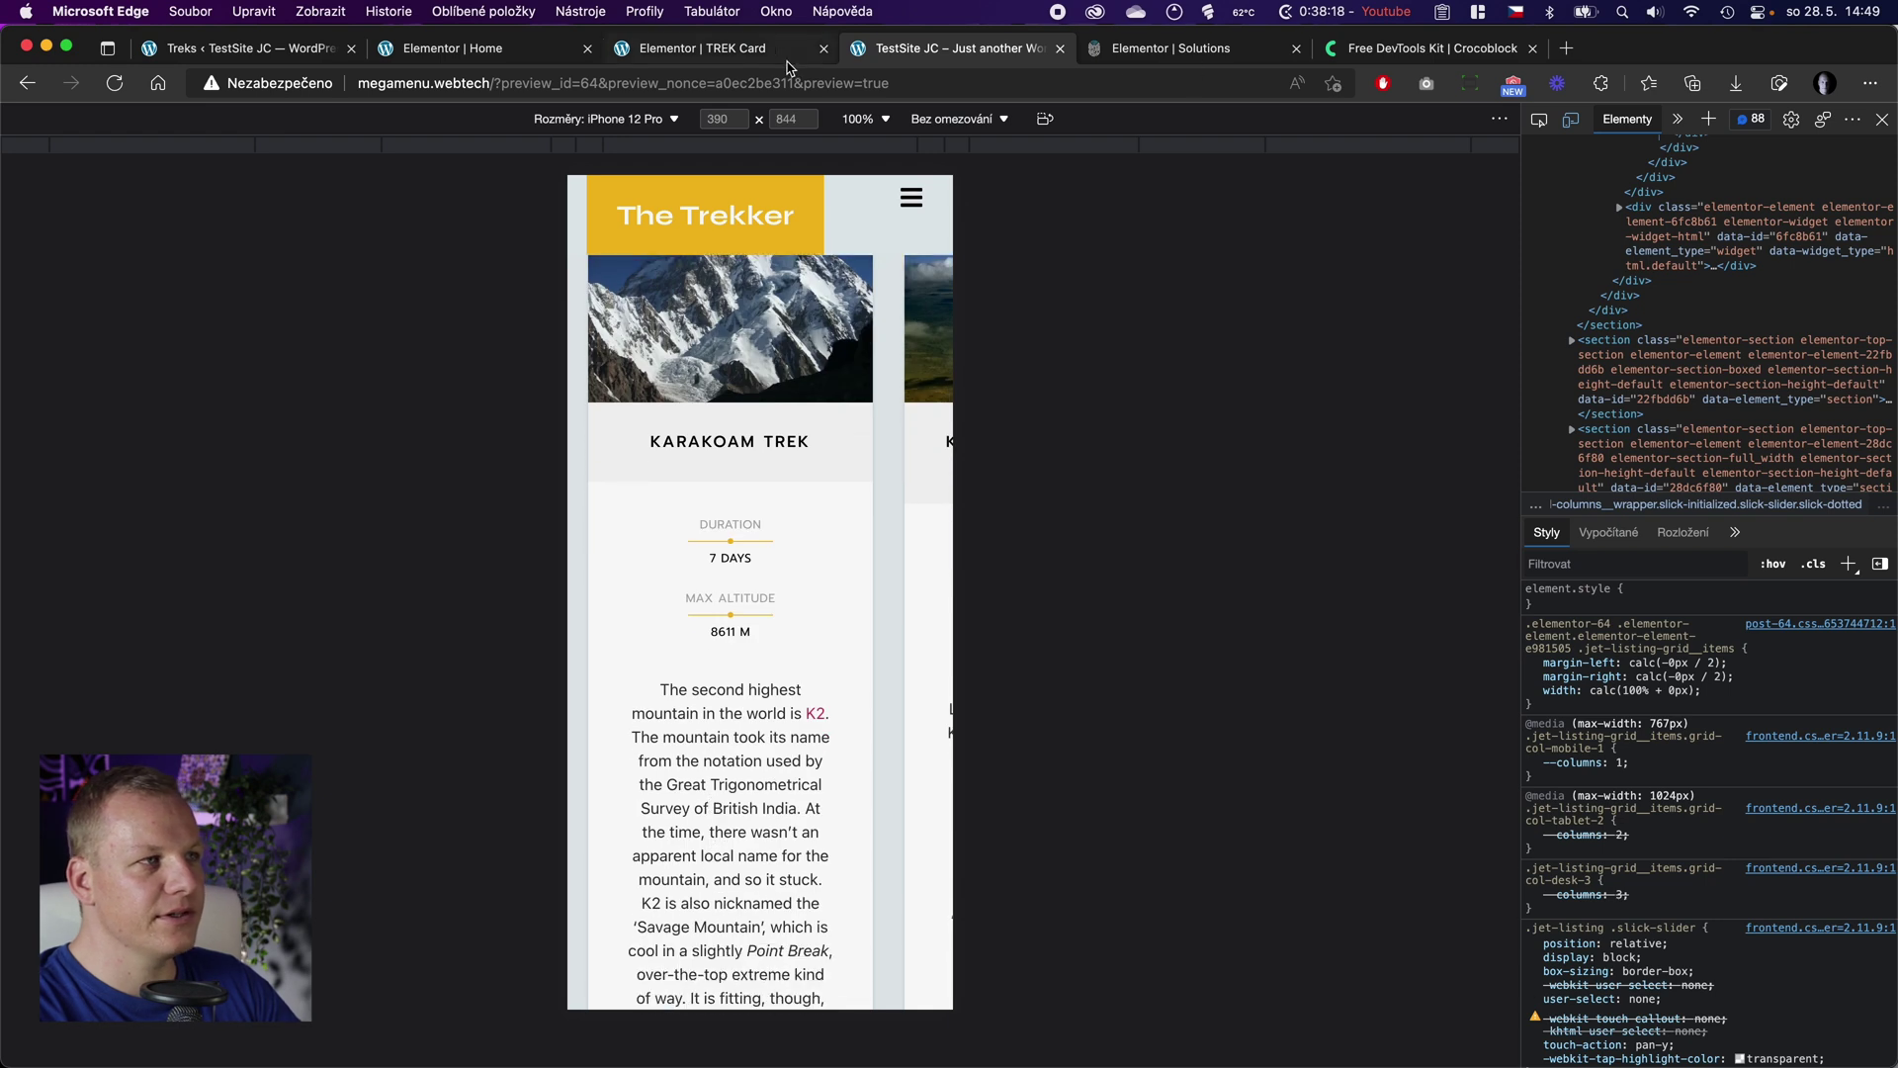
left_click(754, 60)
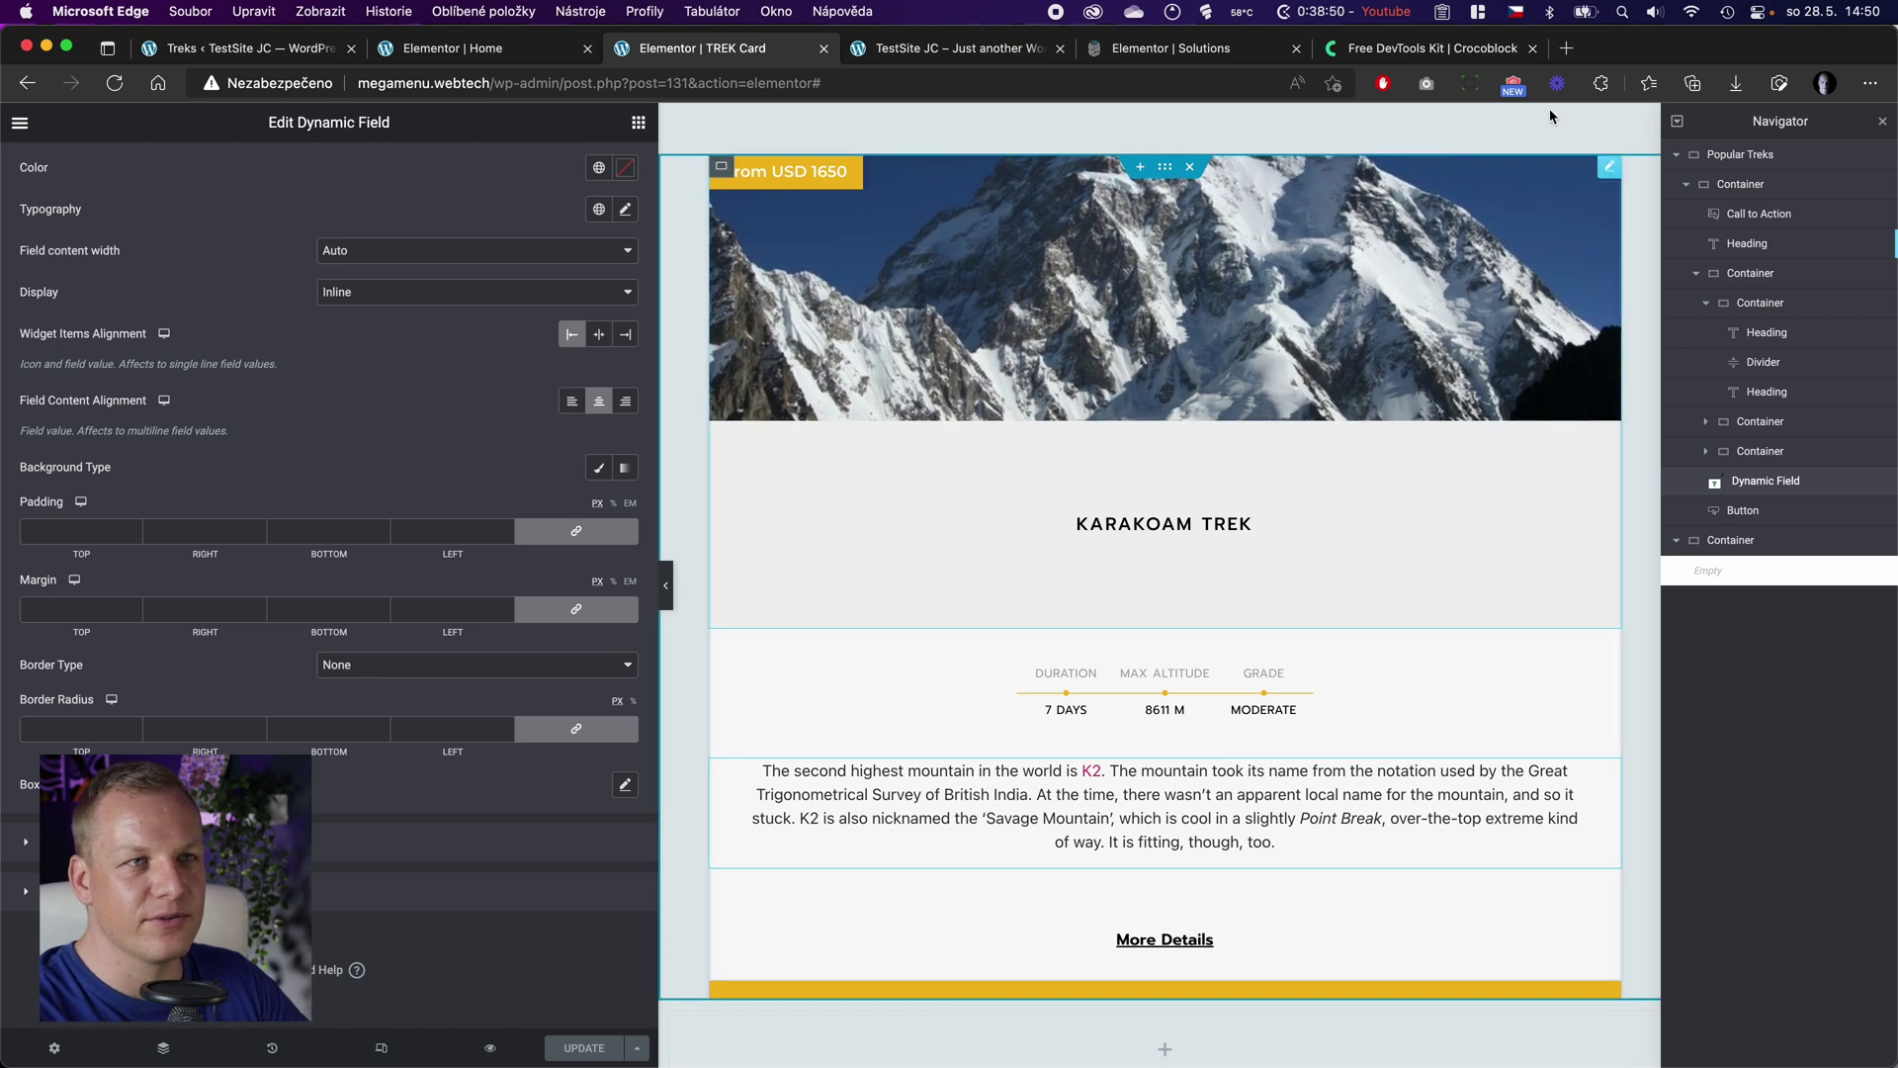
Step: Find the Trim string callback card on Crocoblock DevTools and download jet-engine-trim-callback-master.zip
left_click(1402, 55)
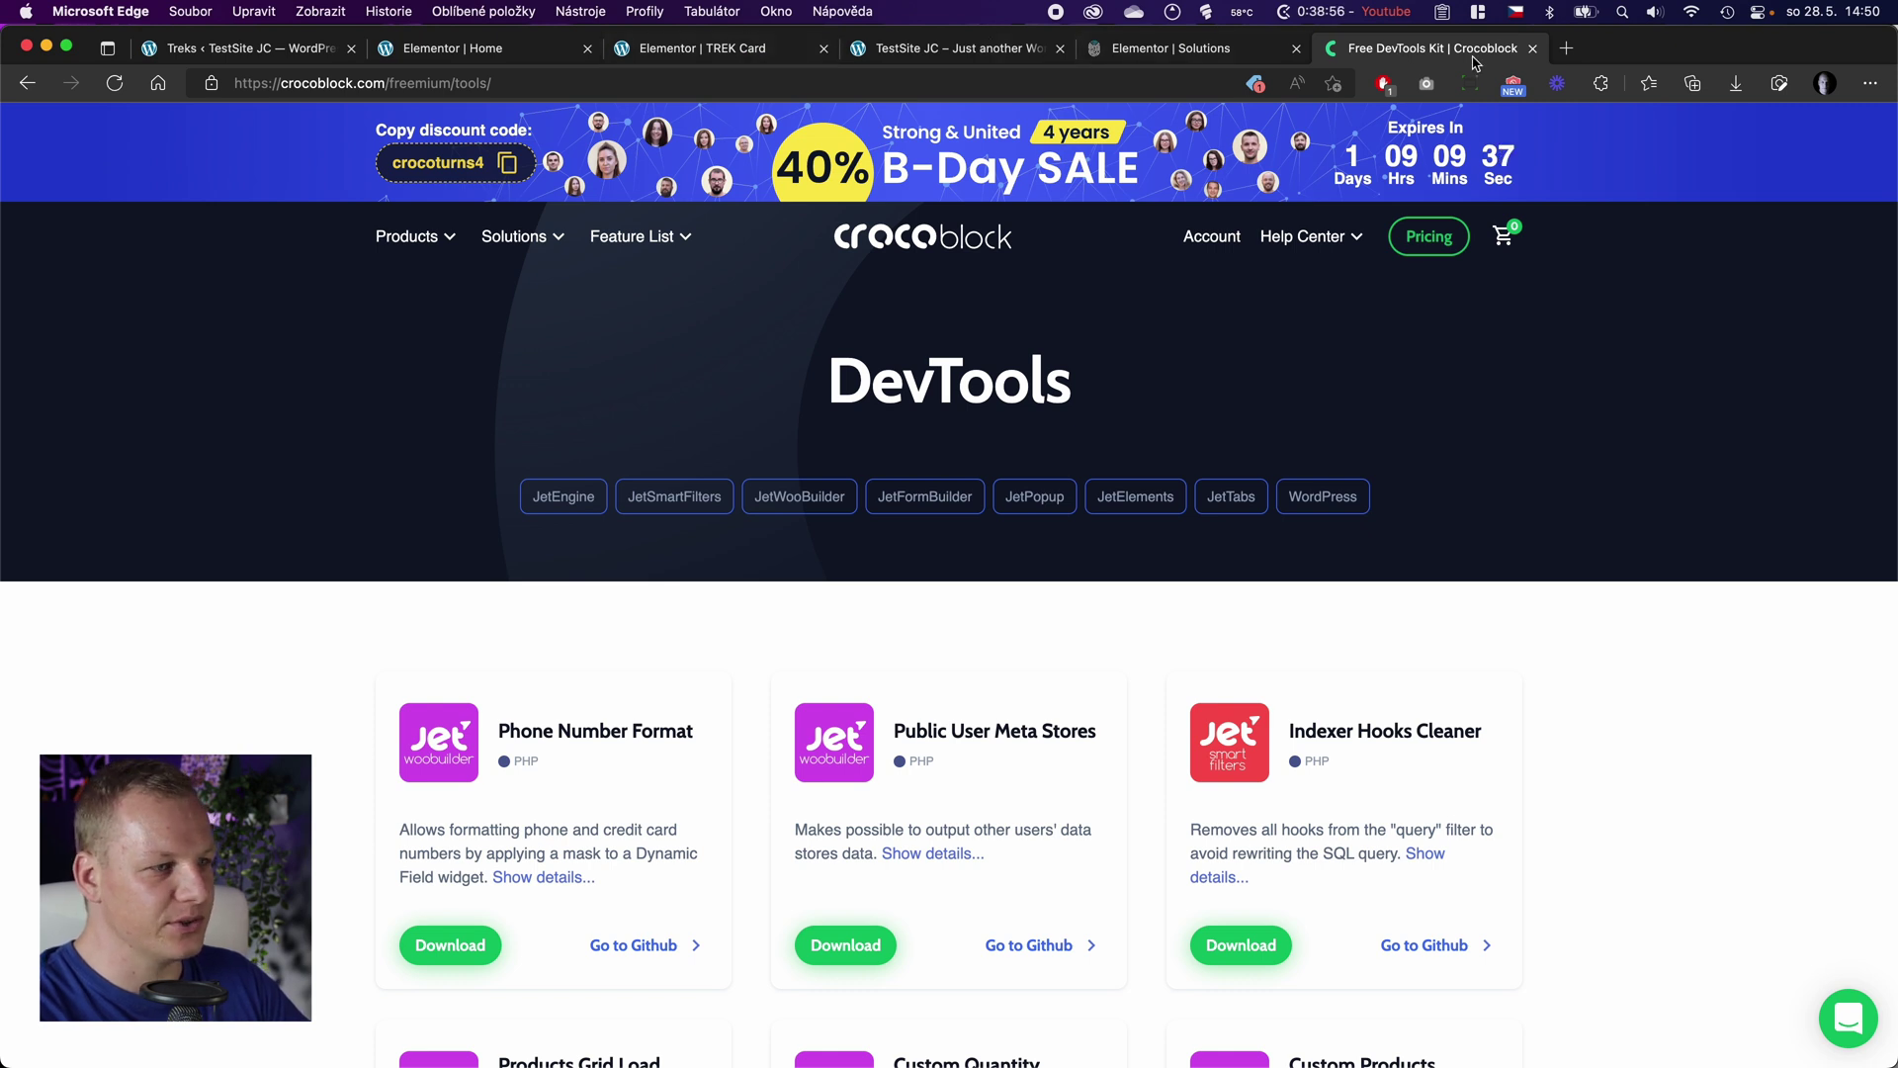
scroll(1601, 594, "down", 1)
scroll(1533, 654, "up", 1)
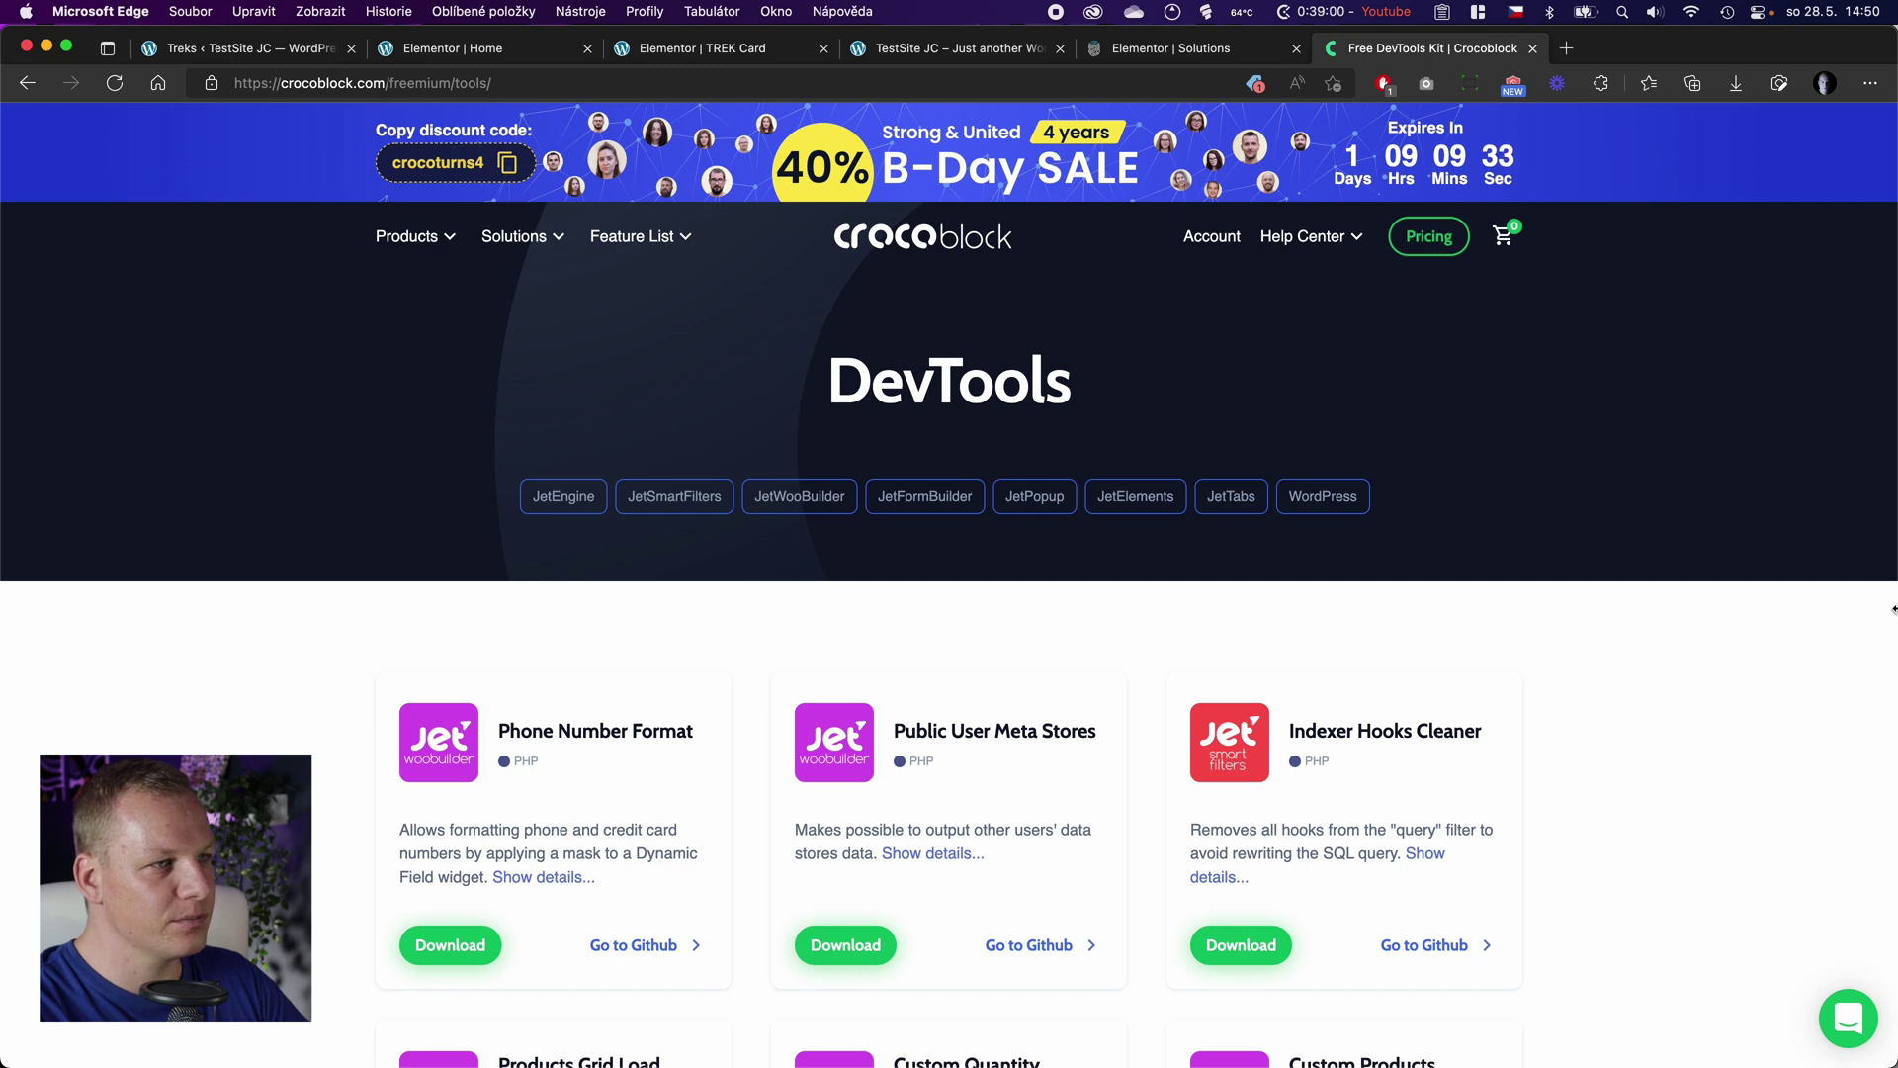
scroll(1602, 687, "down", 12)
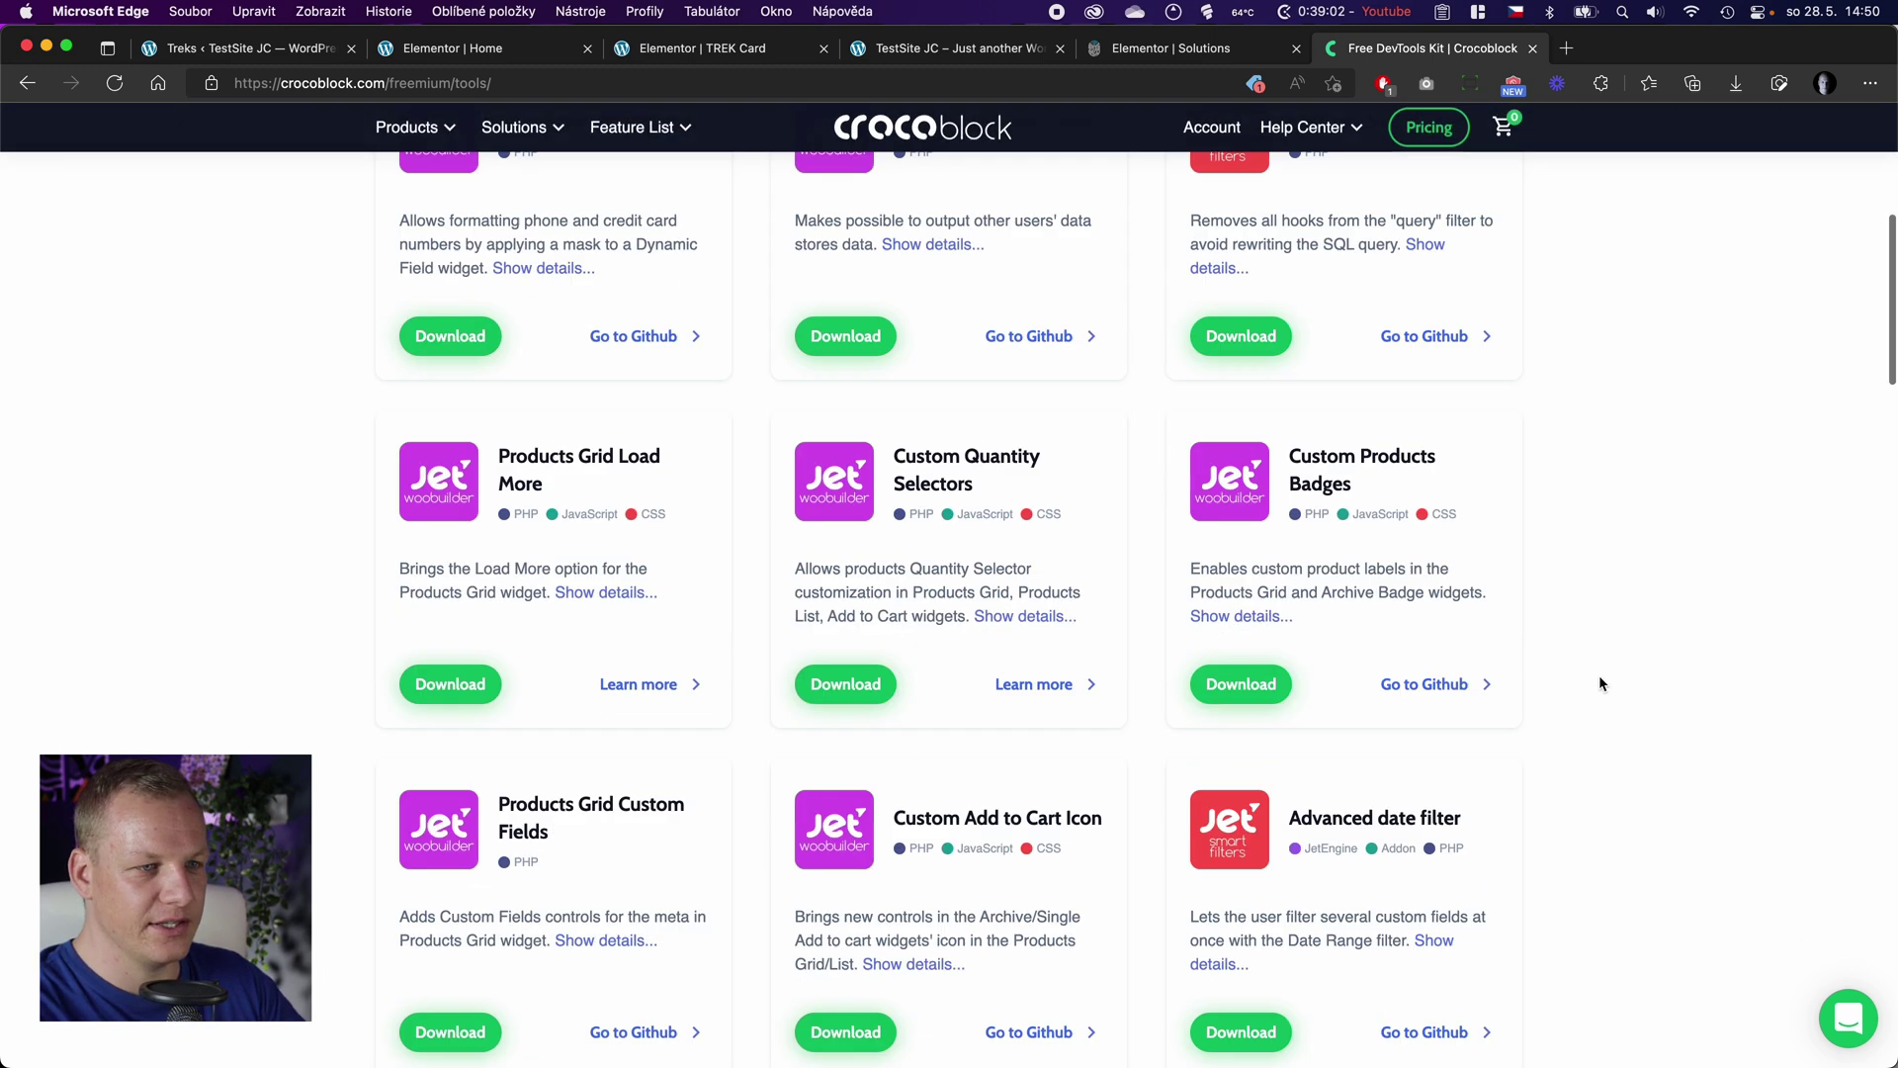
scroll(1601, 682, "down", 4)
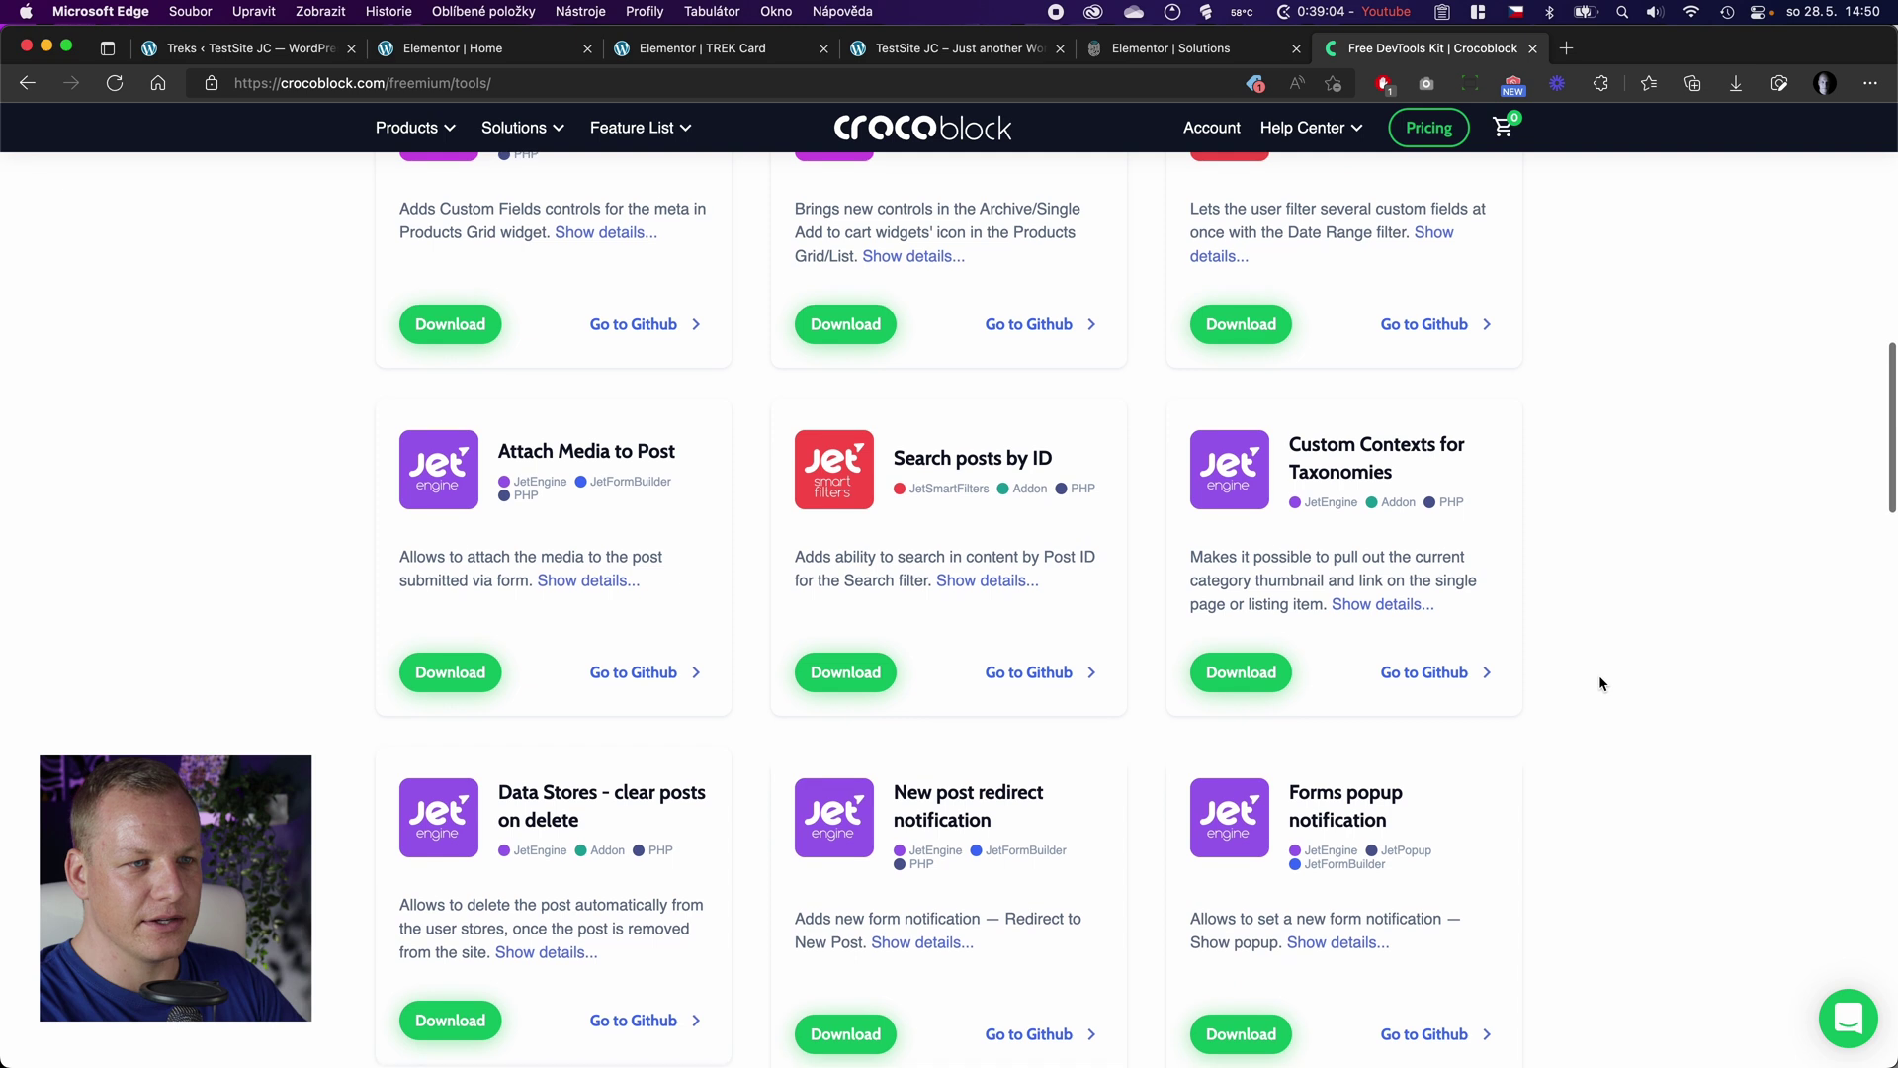
scroll(1599, 677, "down", 10)
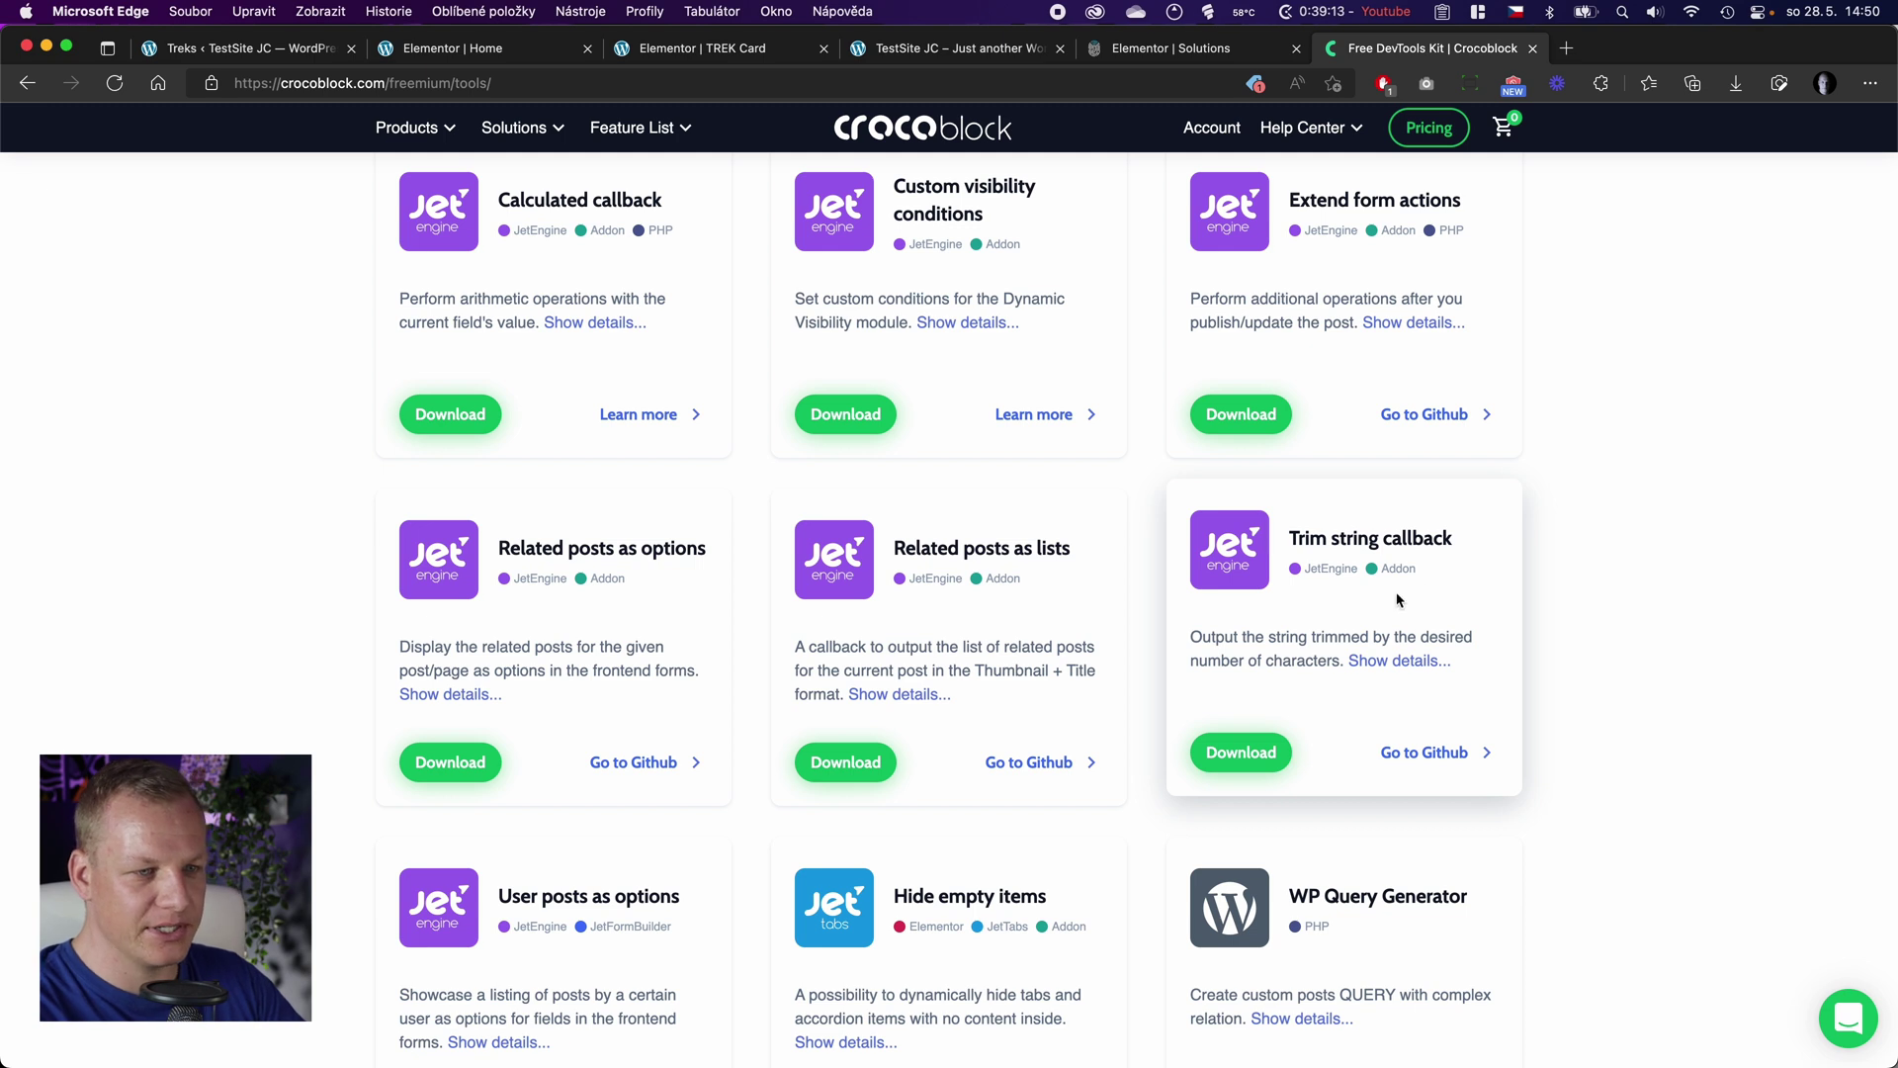
left_click(1249, 755)
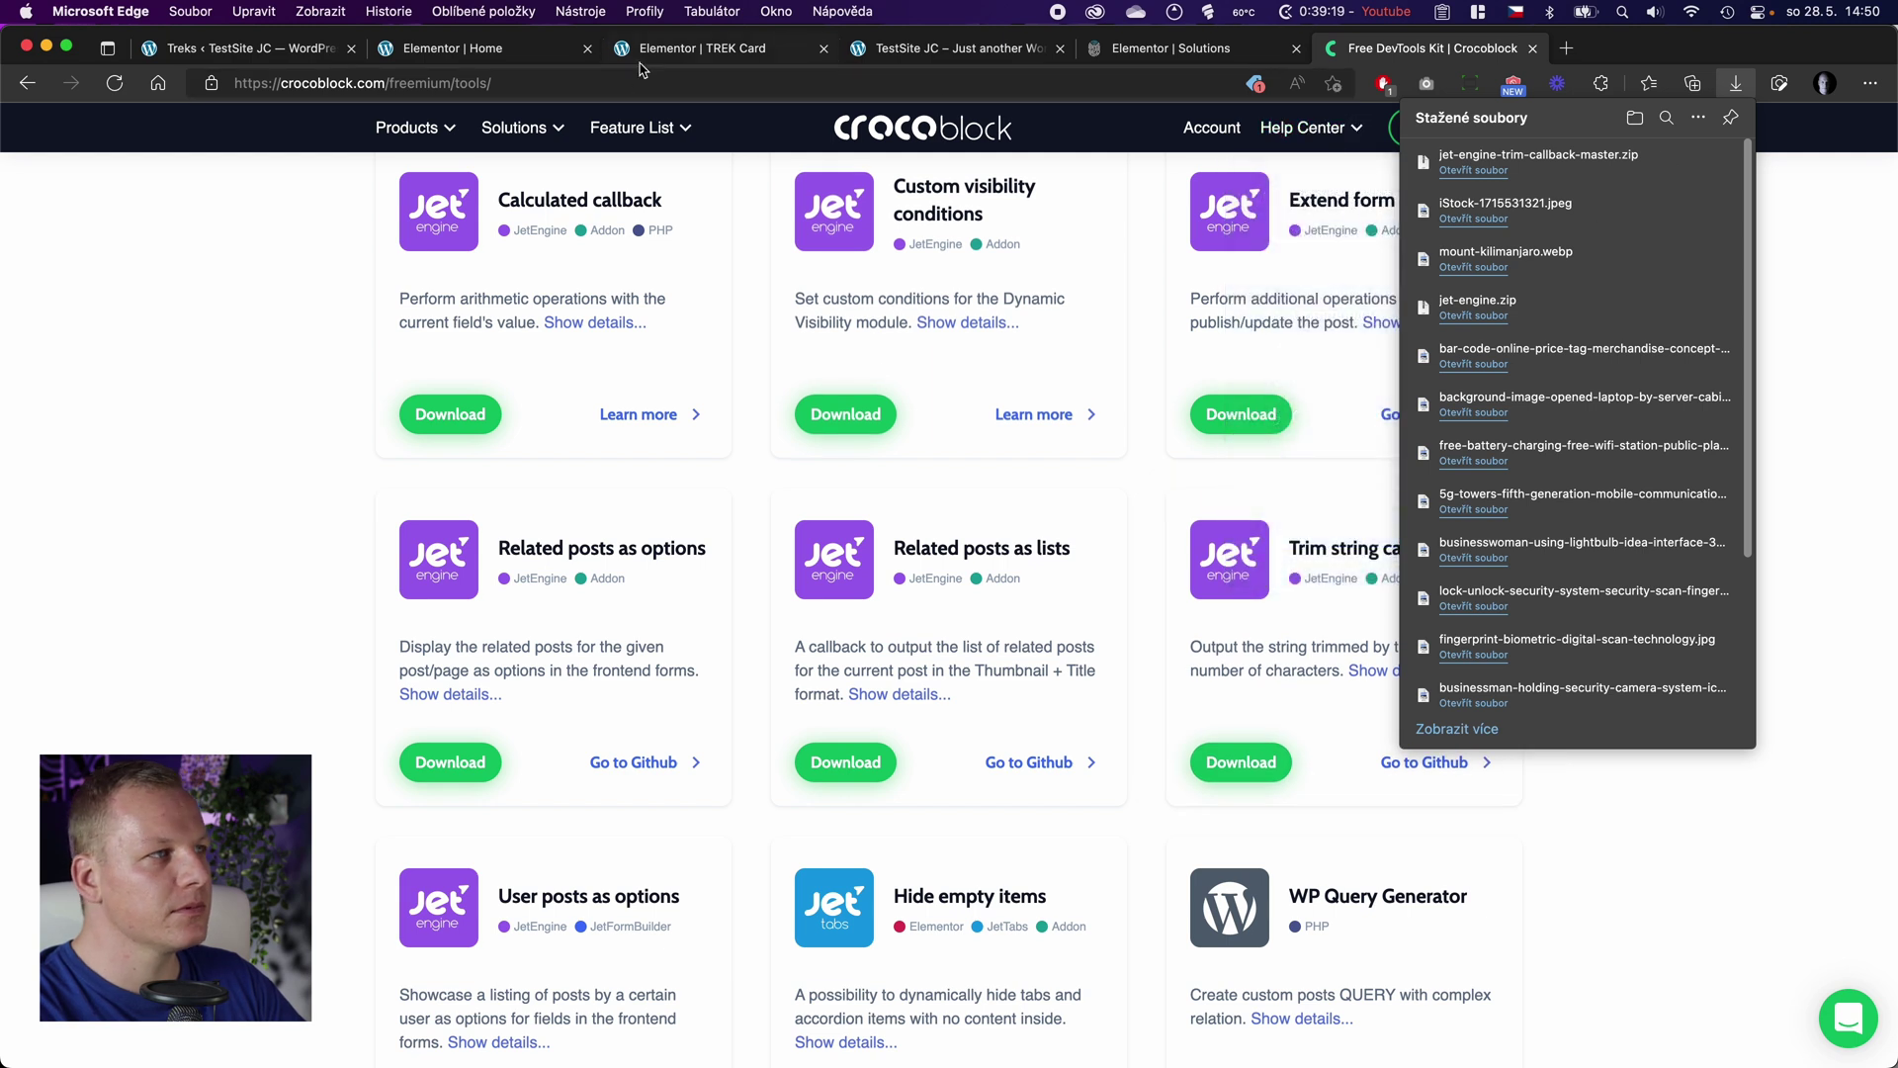
left_click(432, 49)
Step: Upload jet-engine-trim-callback-master.zip via Plugins > Add New, install it and activate it
left_click(301, 49)
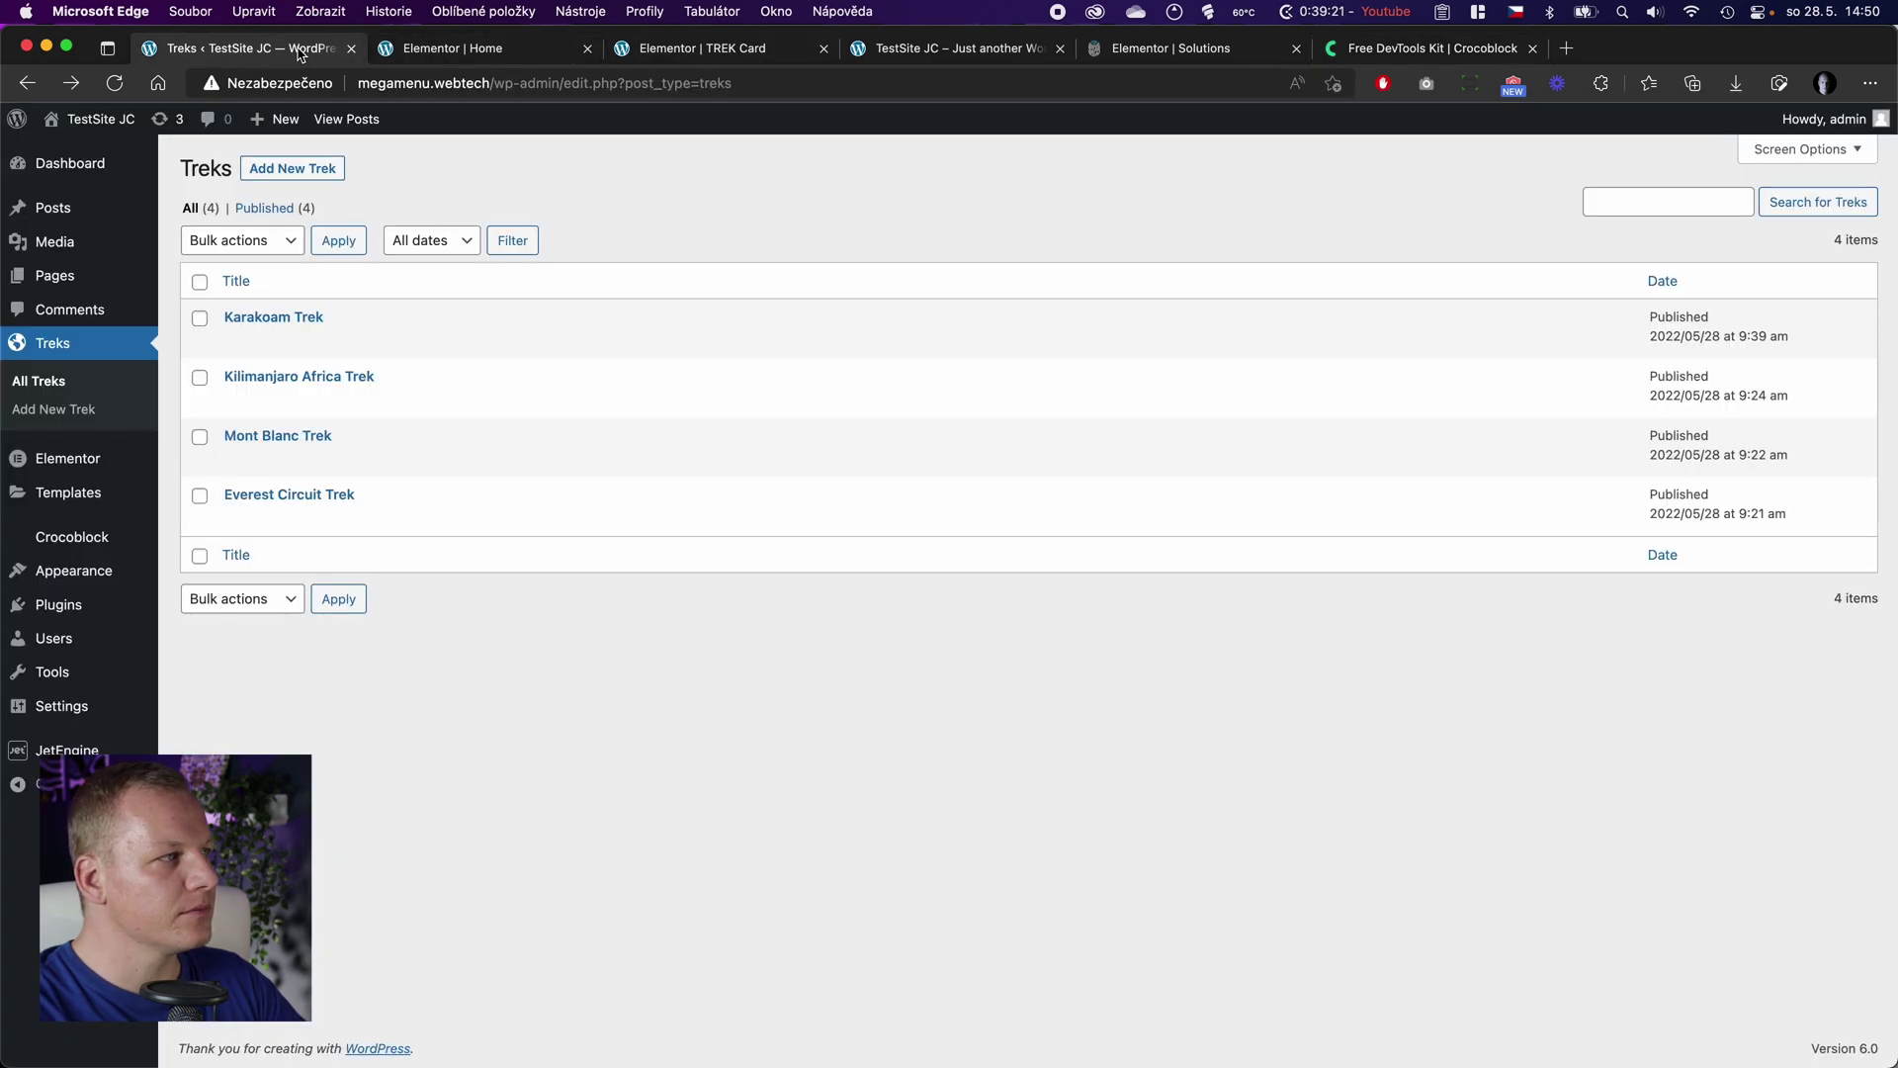
left_click(234, 609)
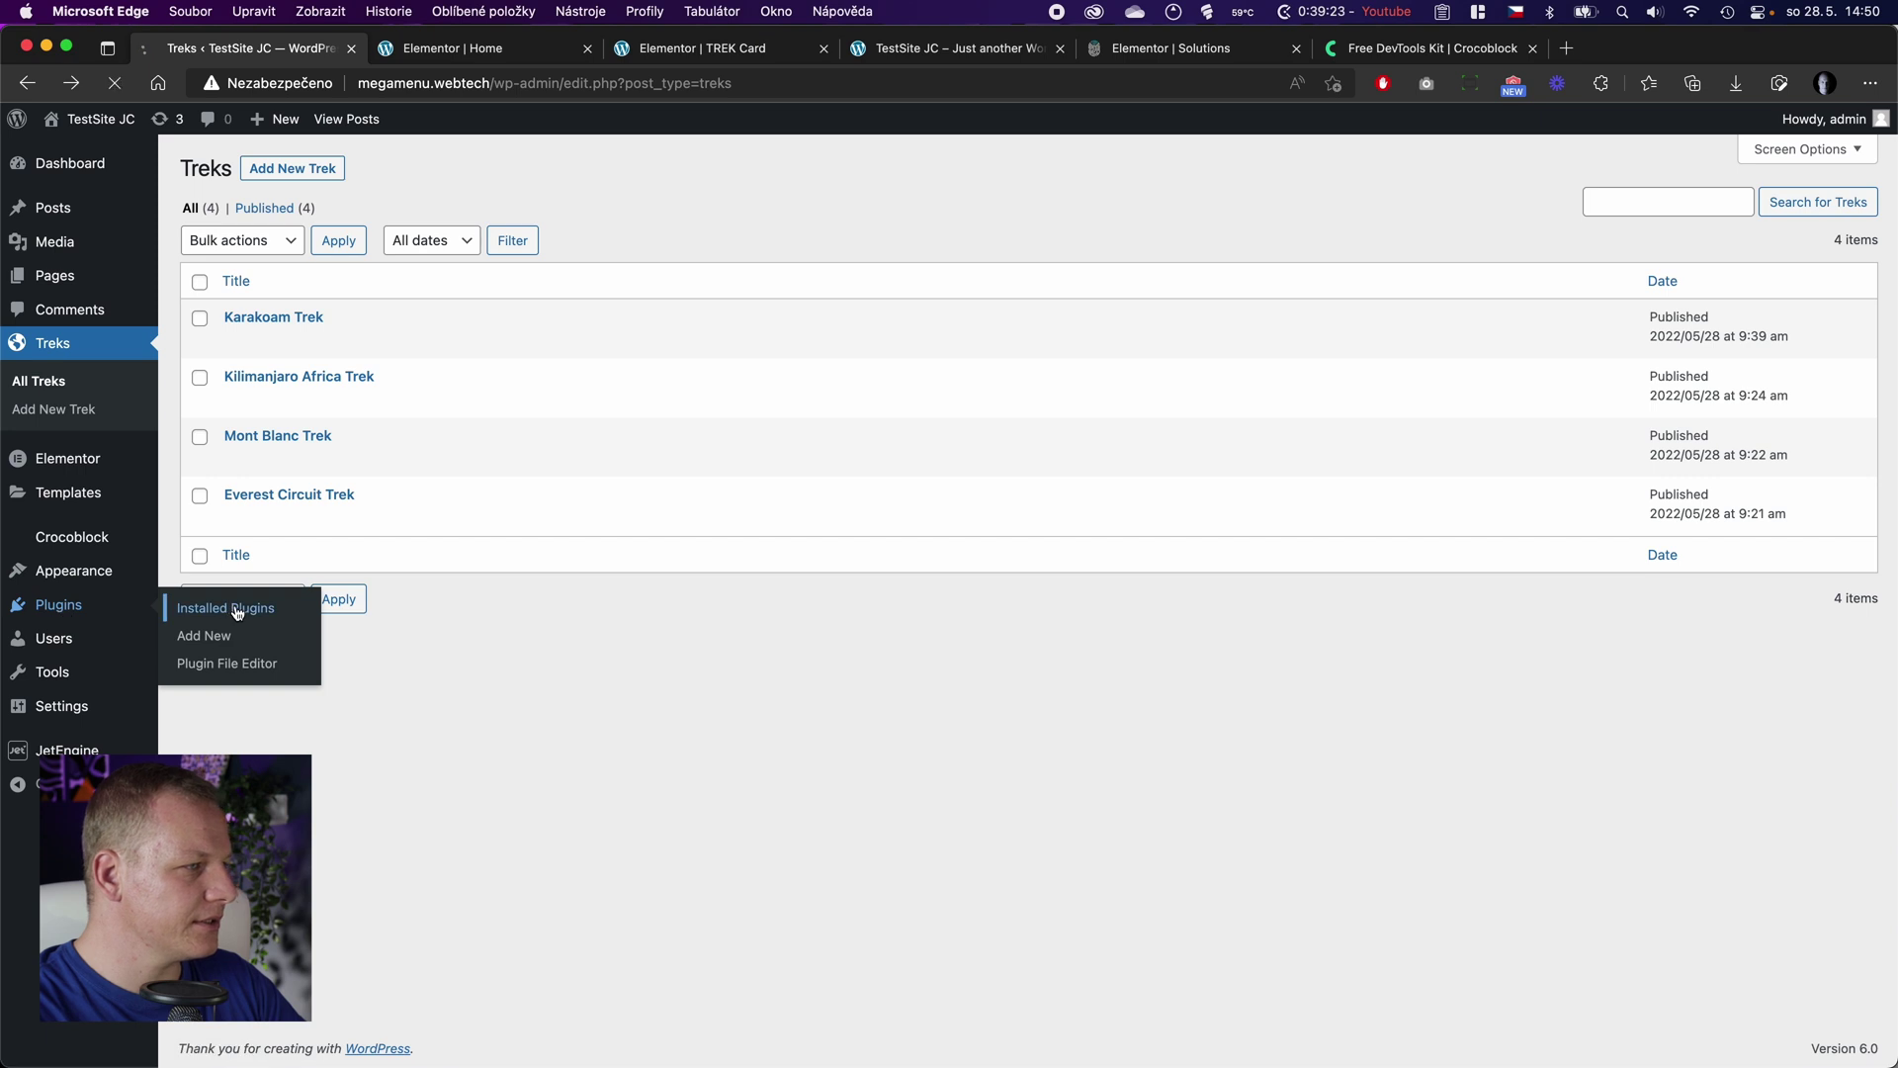
left_click(224, 637)
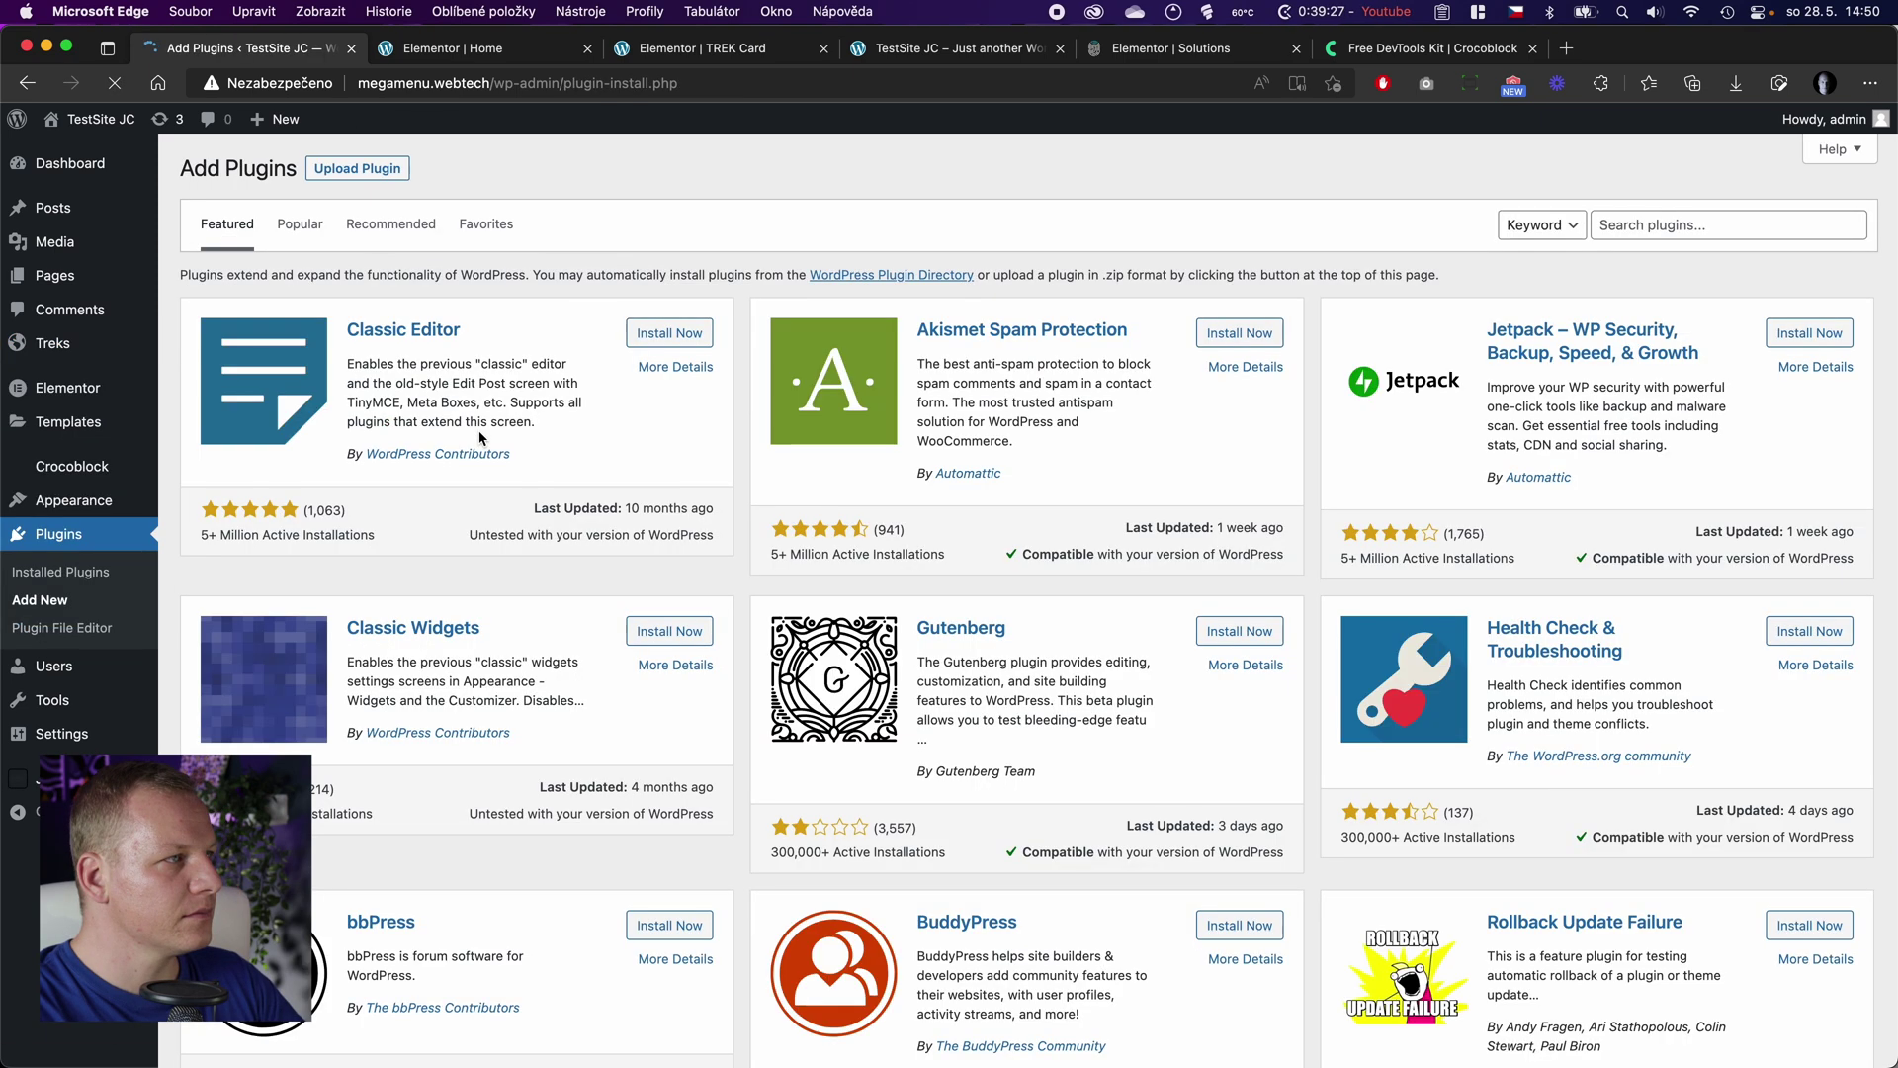
left_click(368, 173)
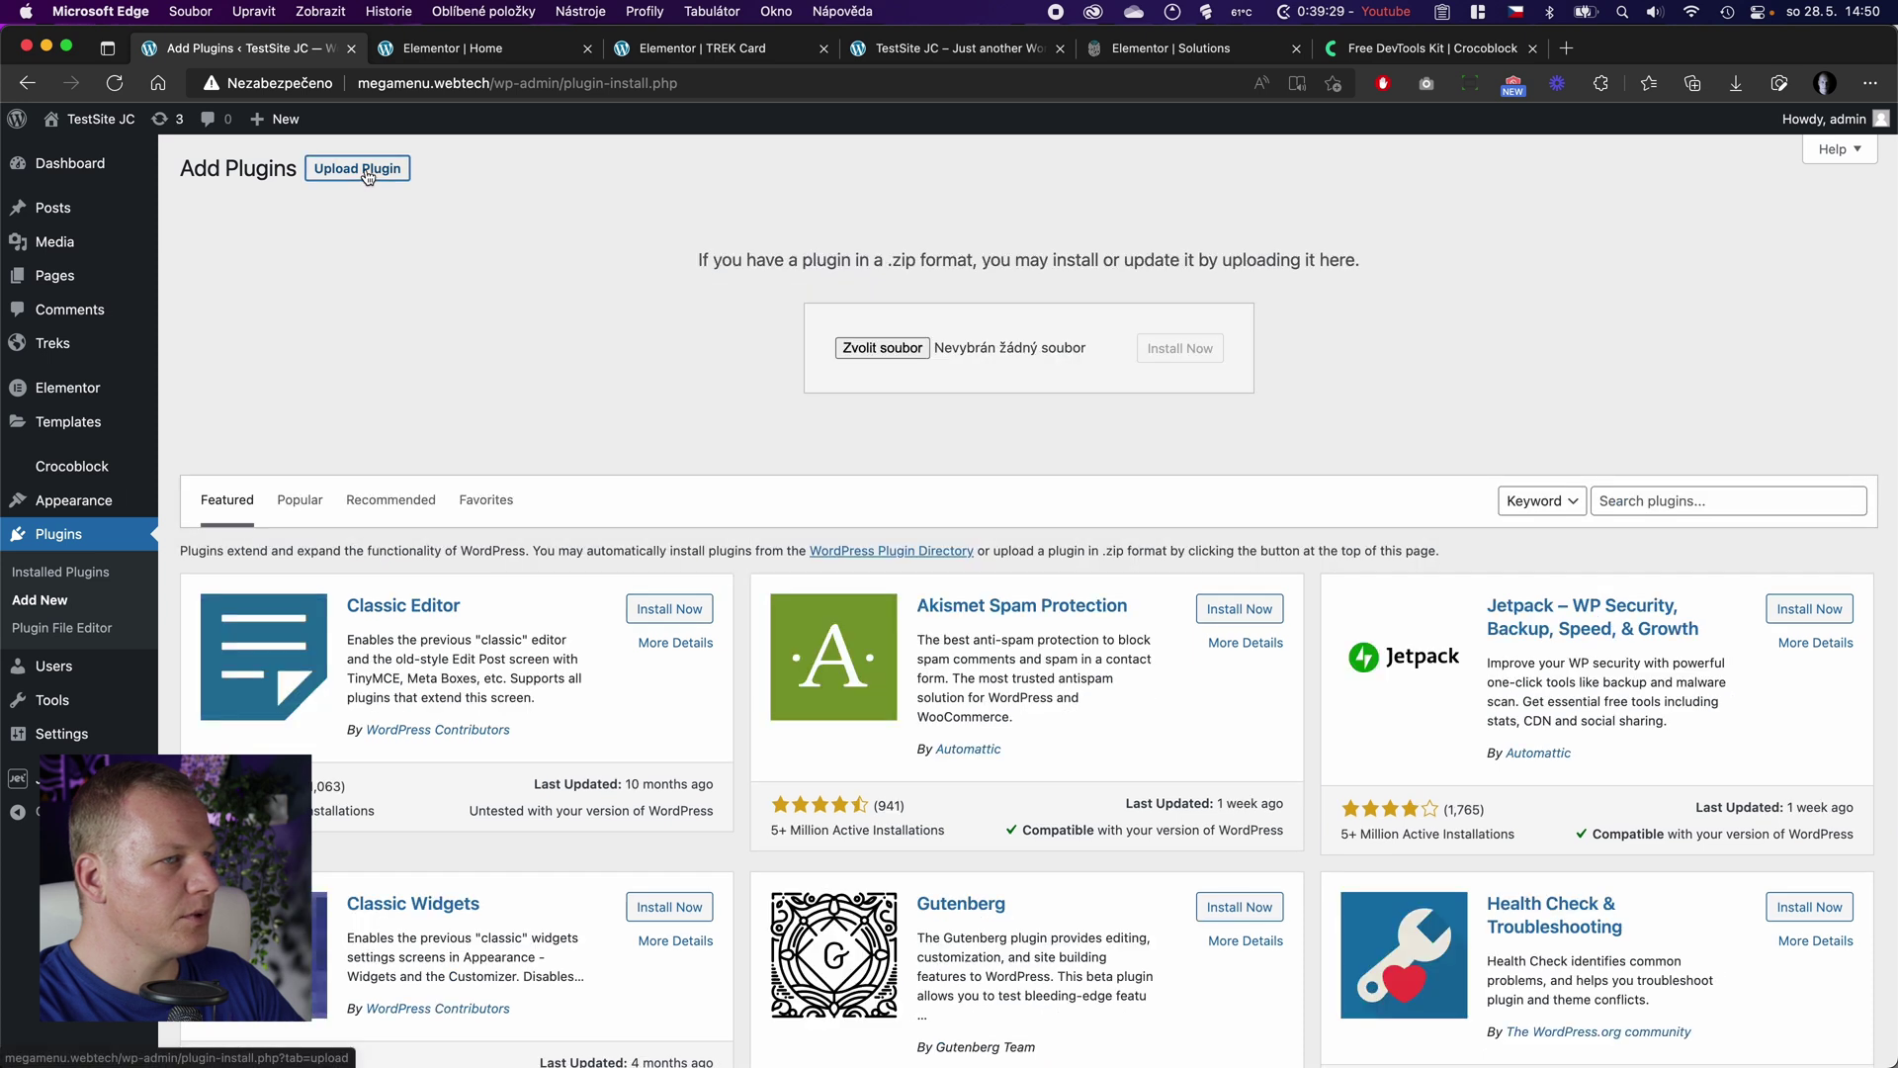
left_click(863, 350)
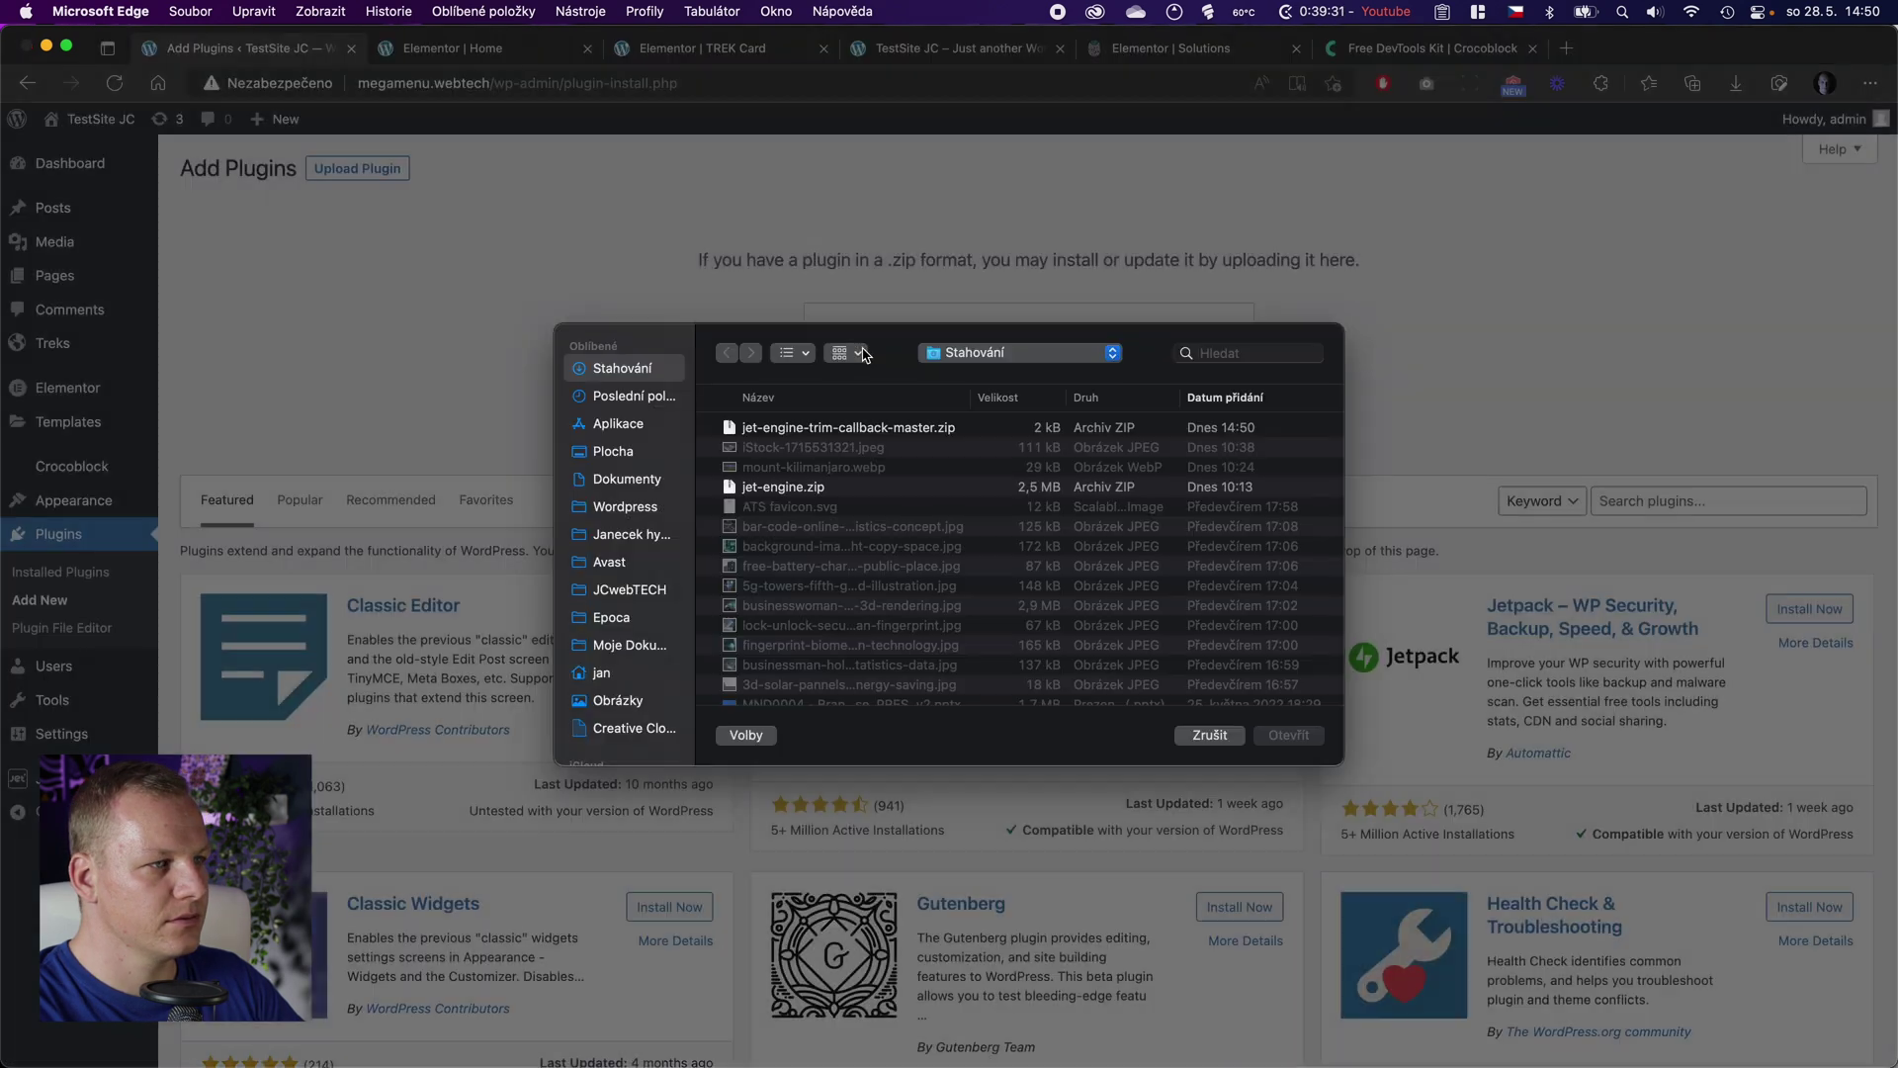
left_click(811, 431)
key("Return")
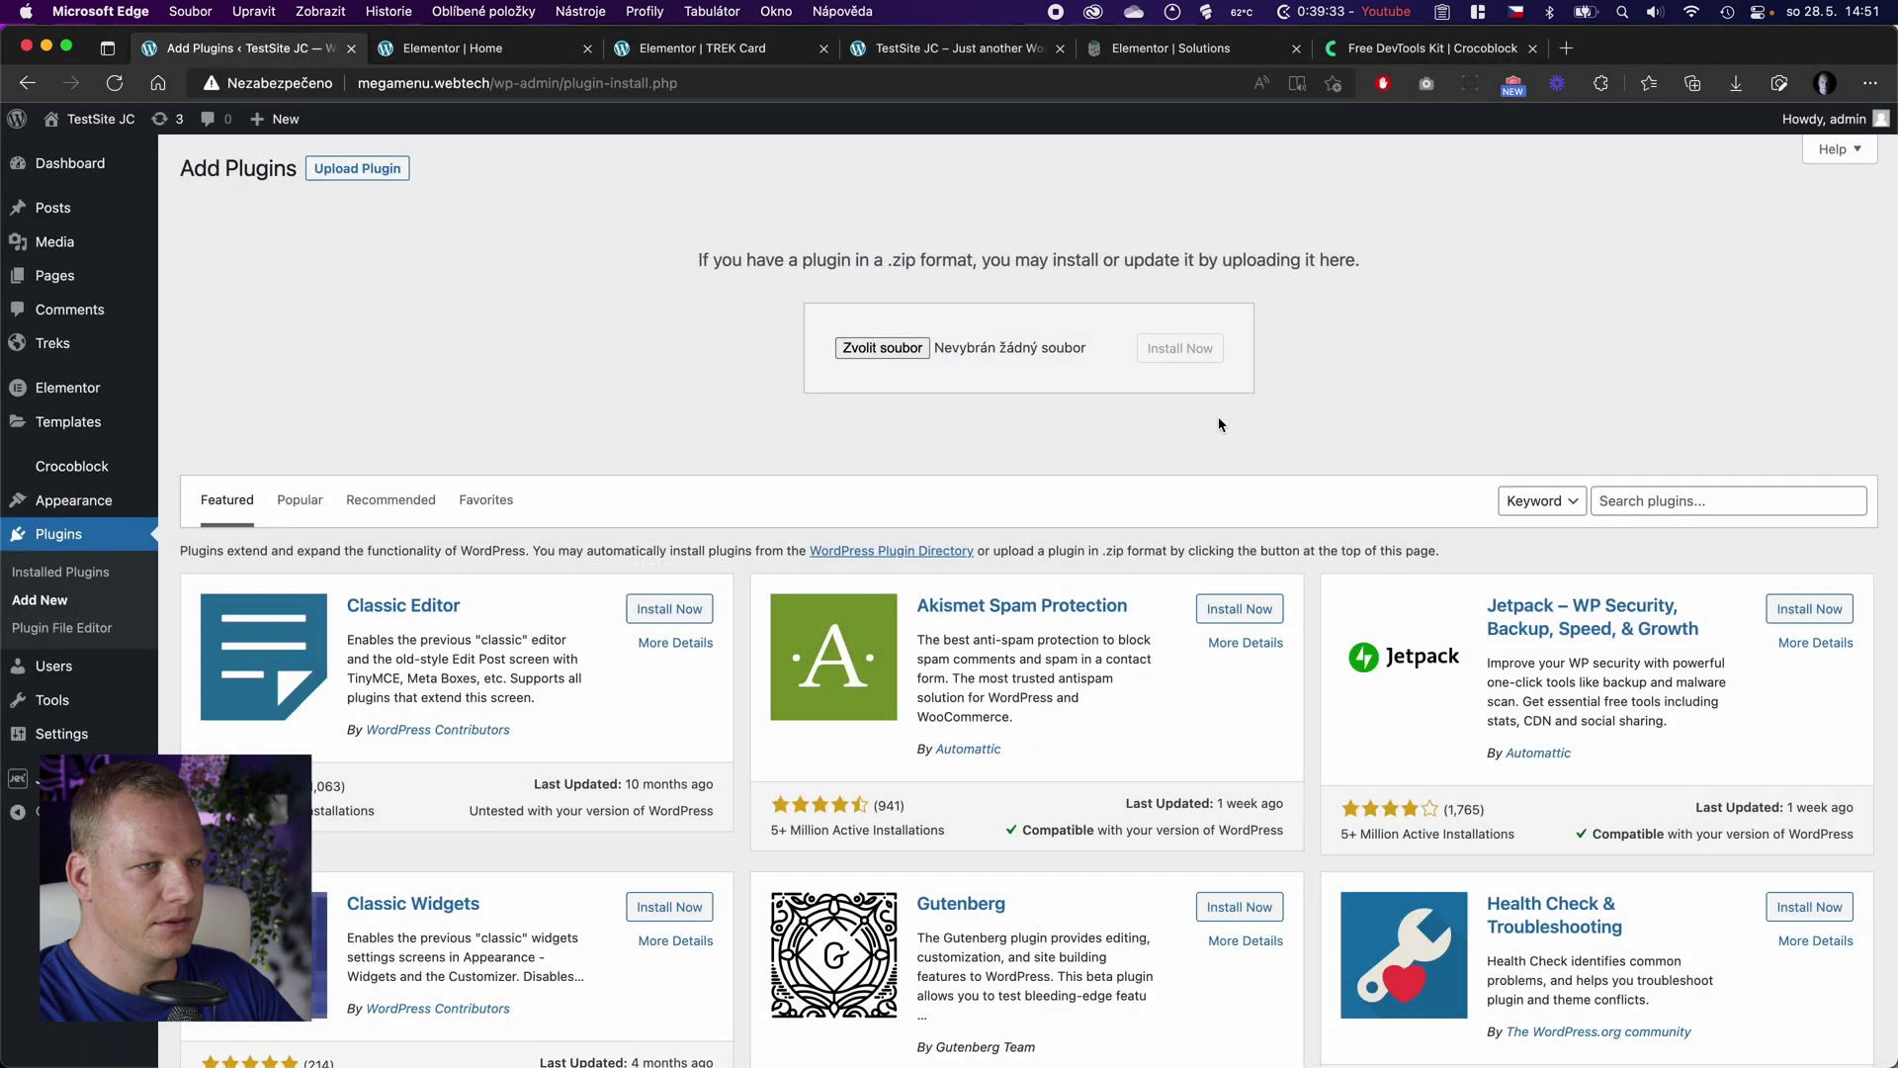
left_click(1181, 350)
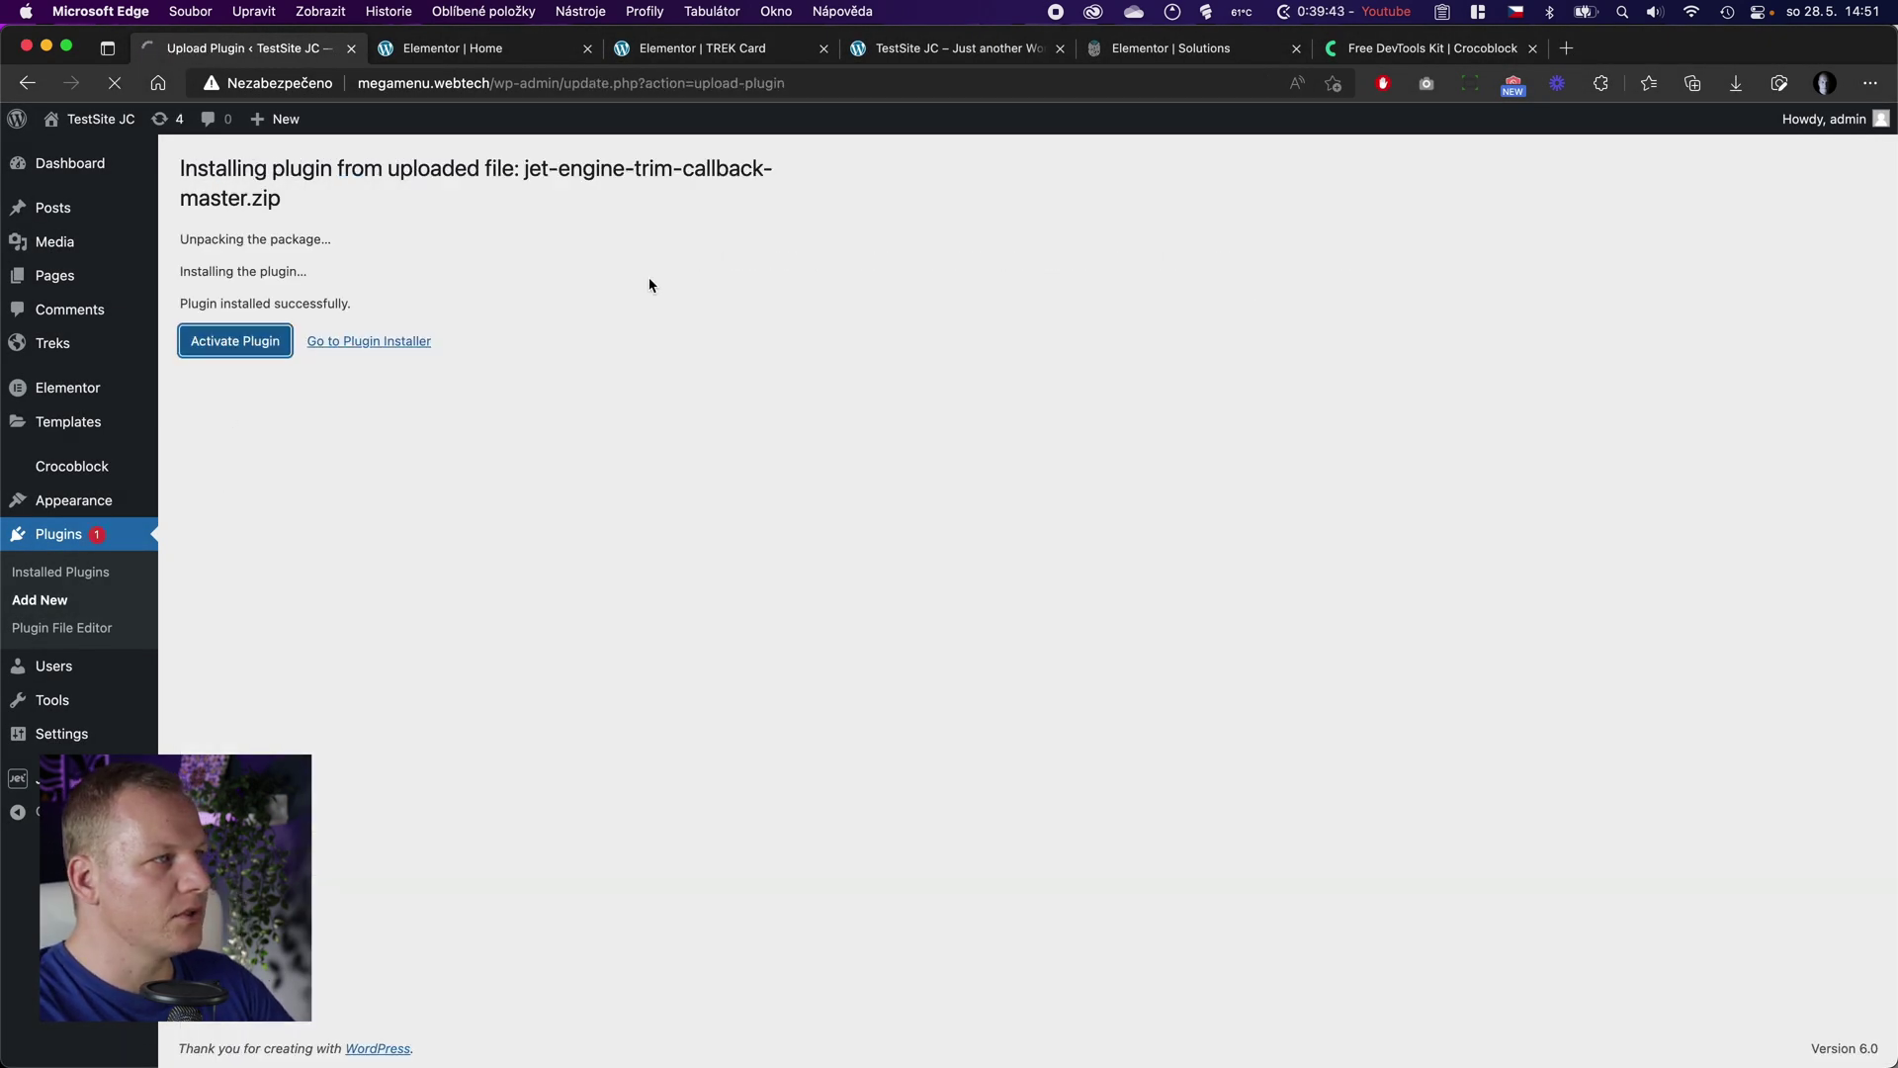
left_click(711, 50)
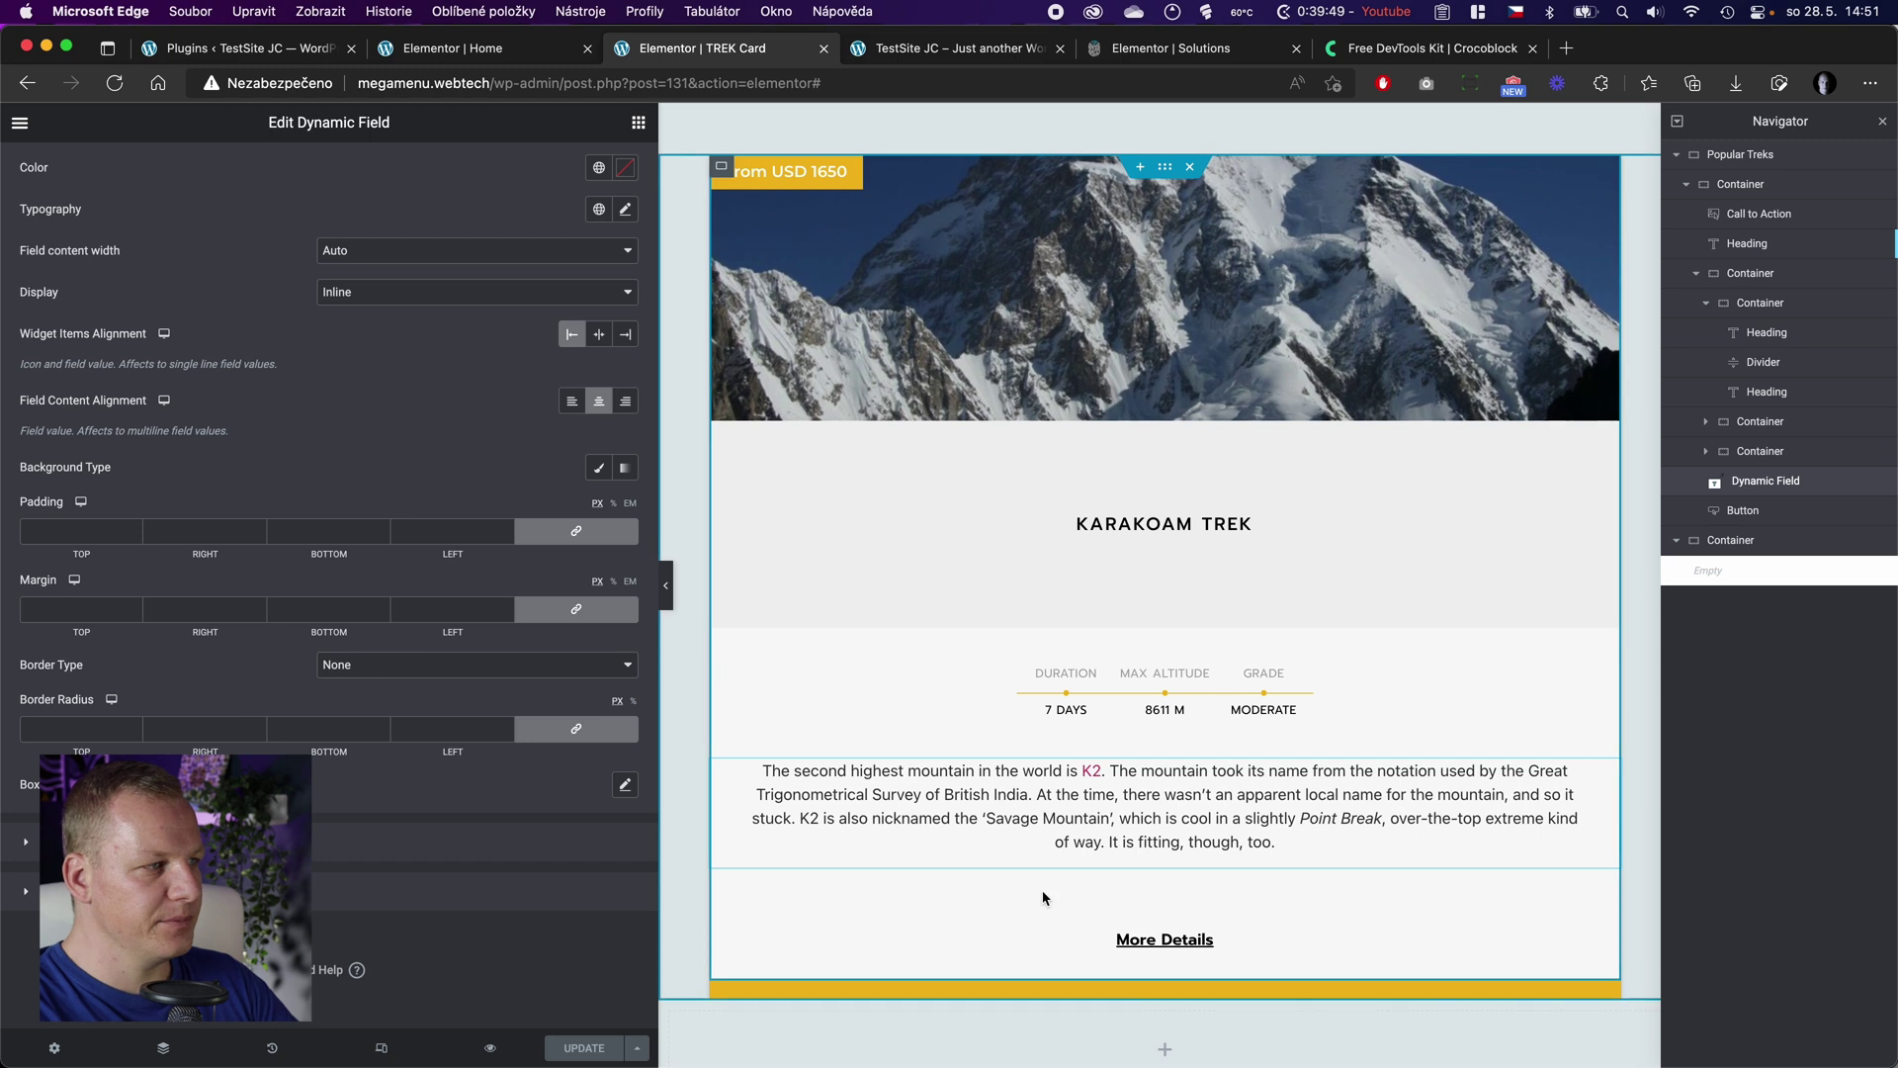
Step: Reload the editor, select the trek description Dynamic Field and enable Filter field output
left_click(114, 91)
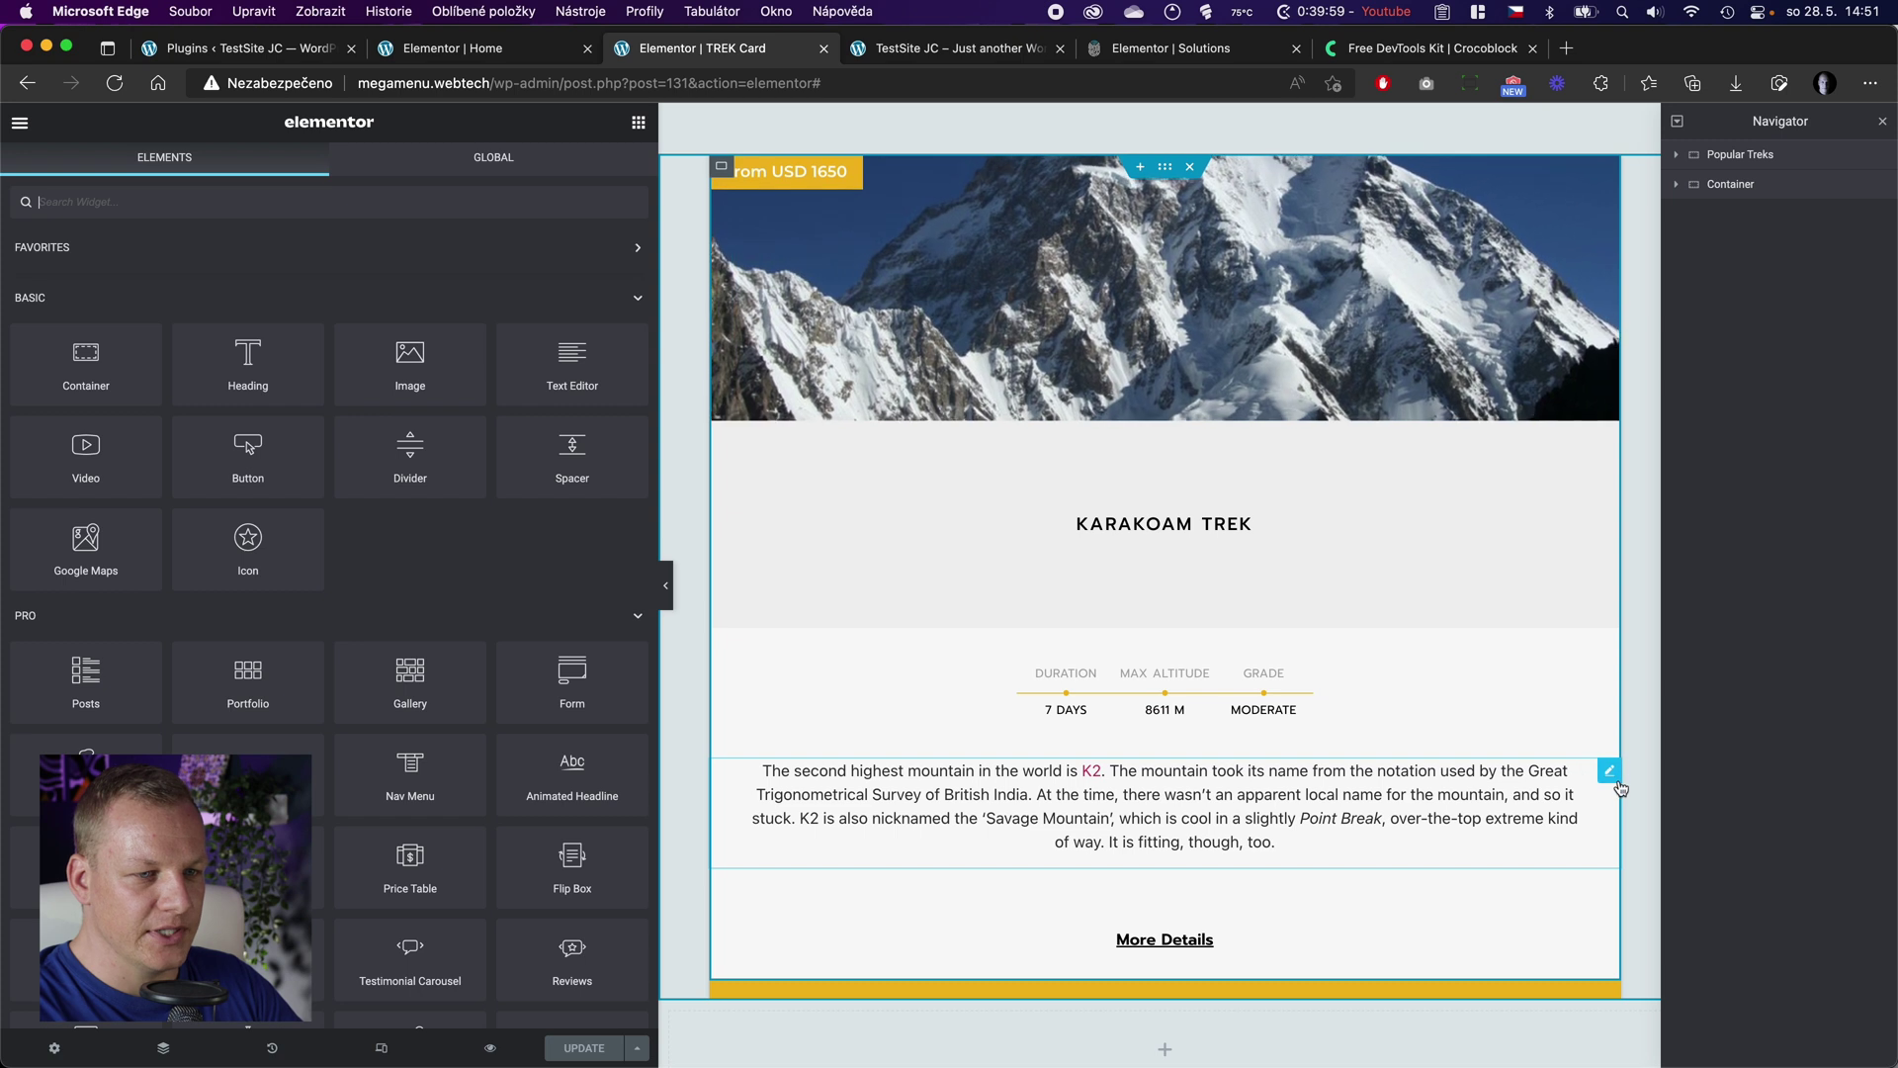
left_click(1186, 786)
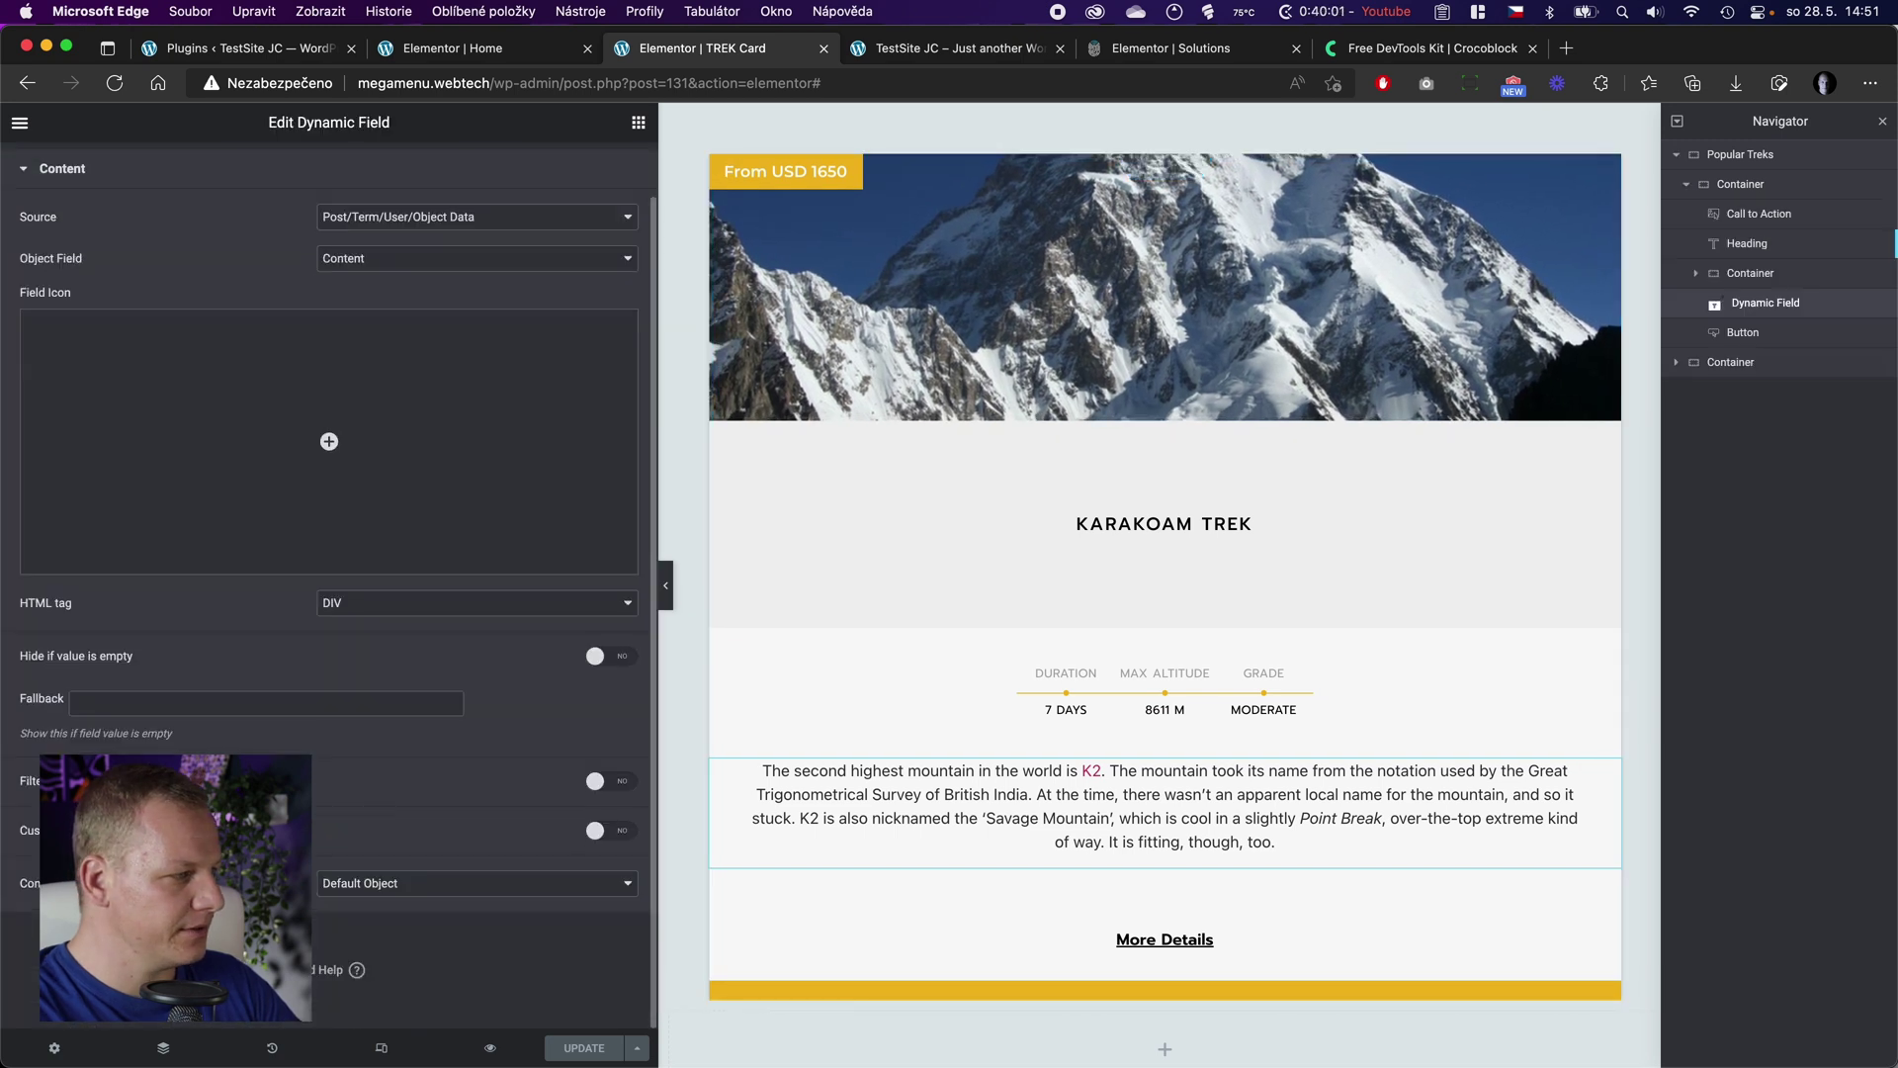
left_click(611, 781)
scroll(468, 805, "down", 1)
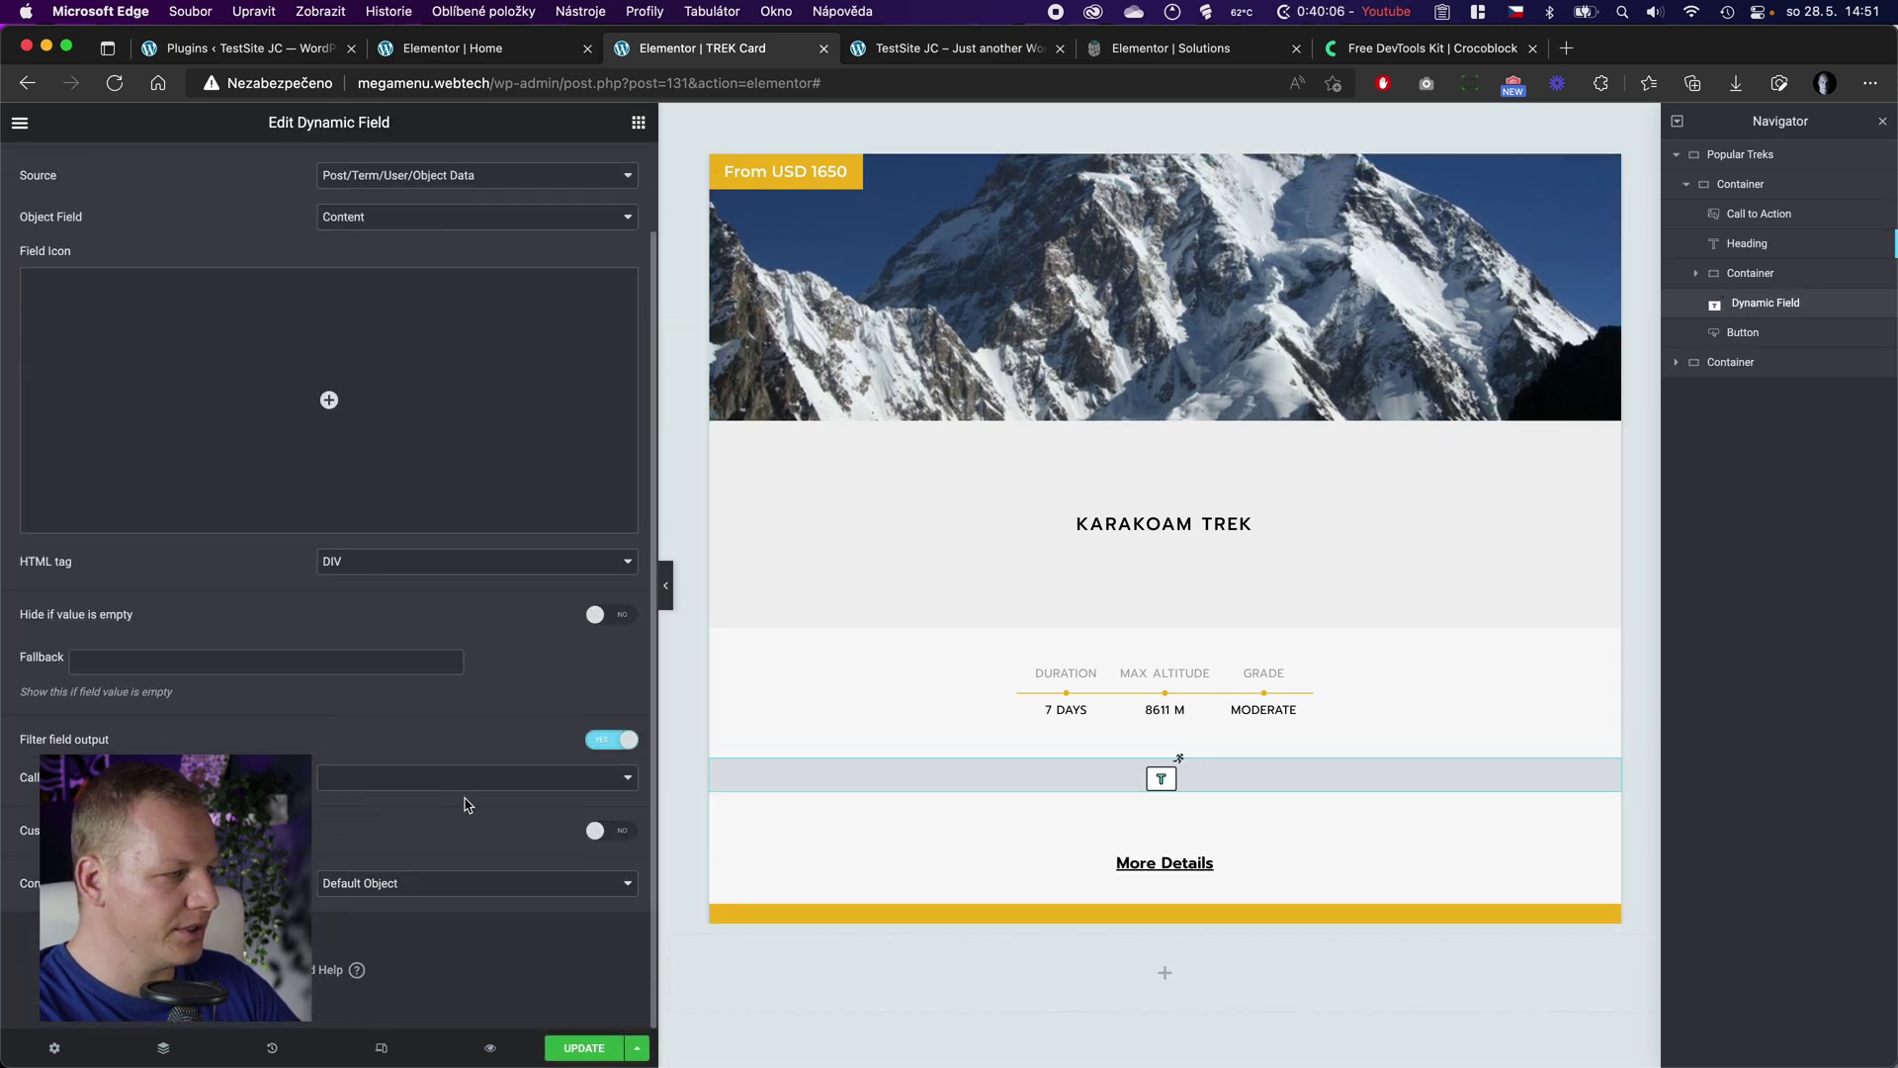
Step: Set the callback to Trim string by chars with String length 70 and save the template
left_click(527, 781)
scroll(521, 870, "down", 5)
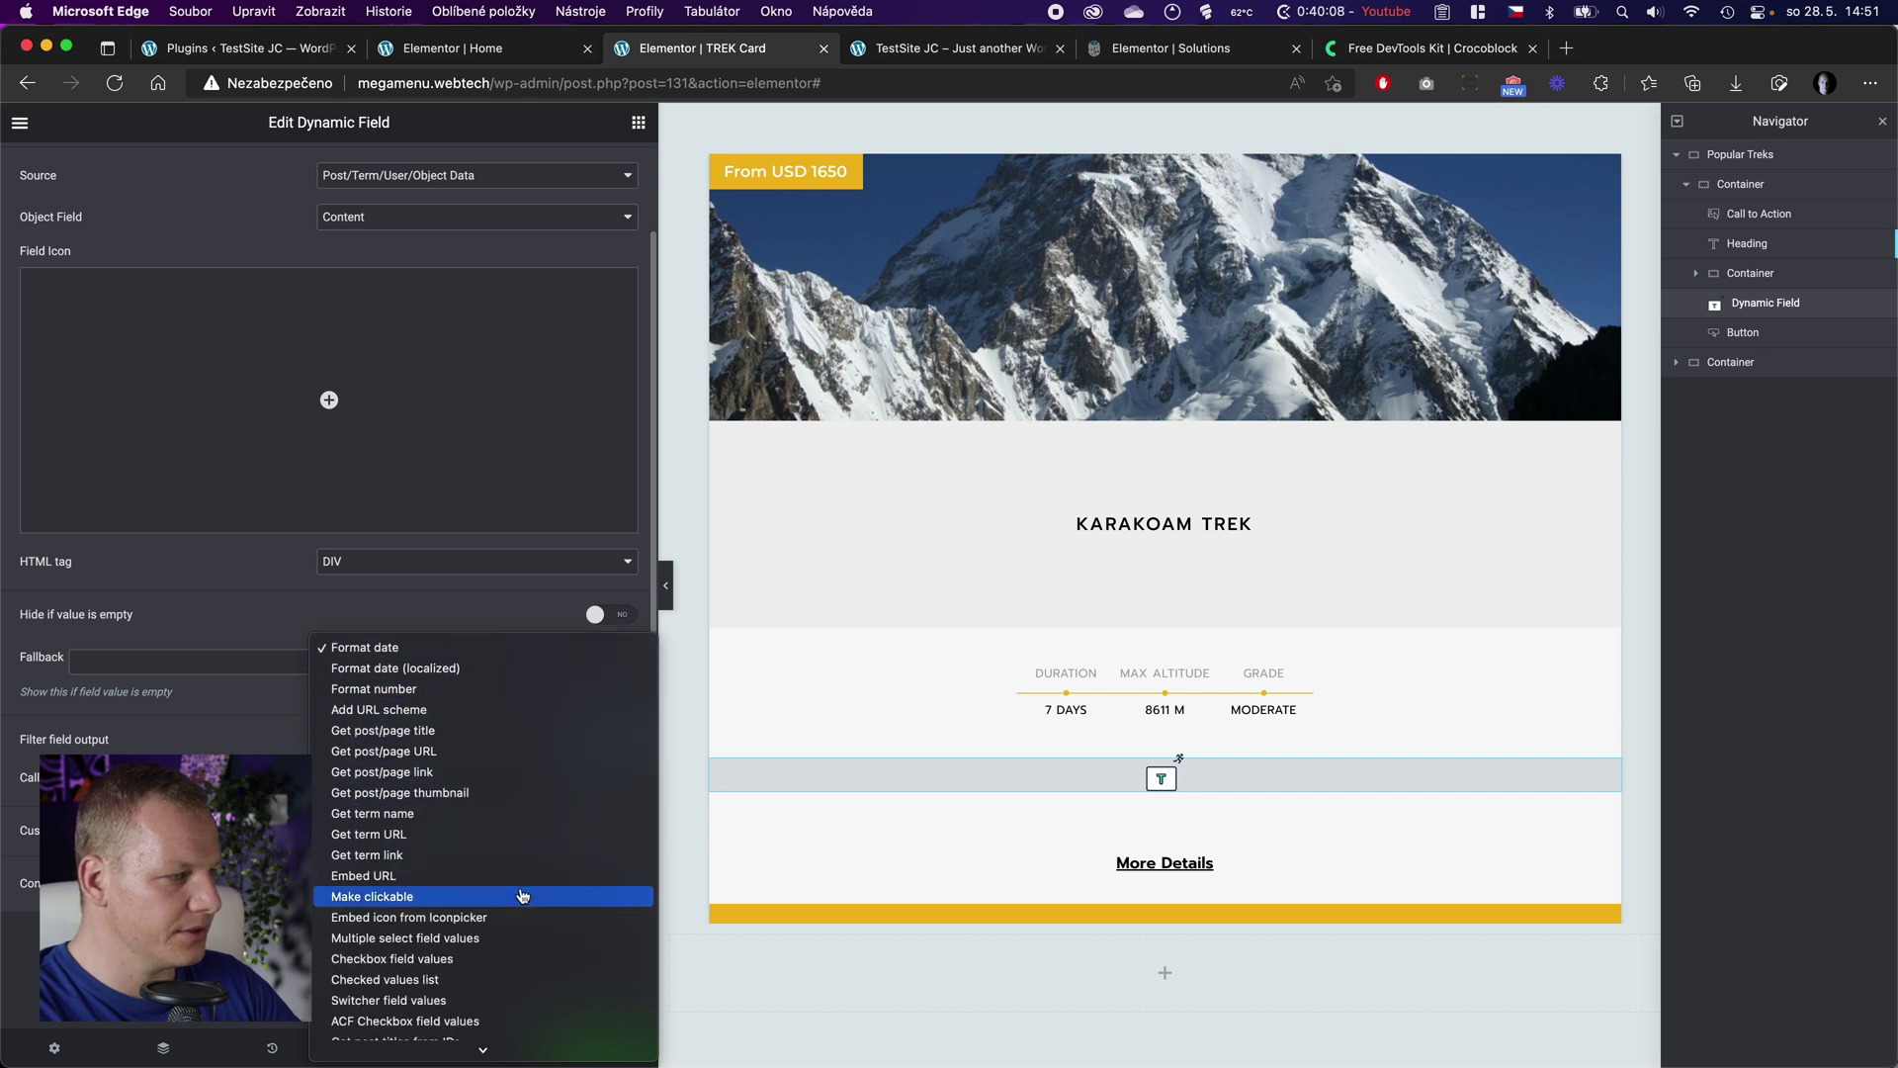
scroll(477, 951, "down", 3)
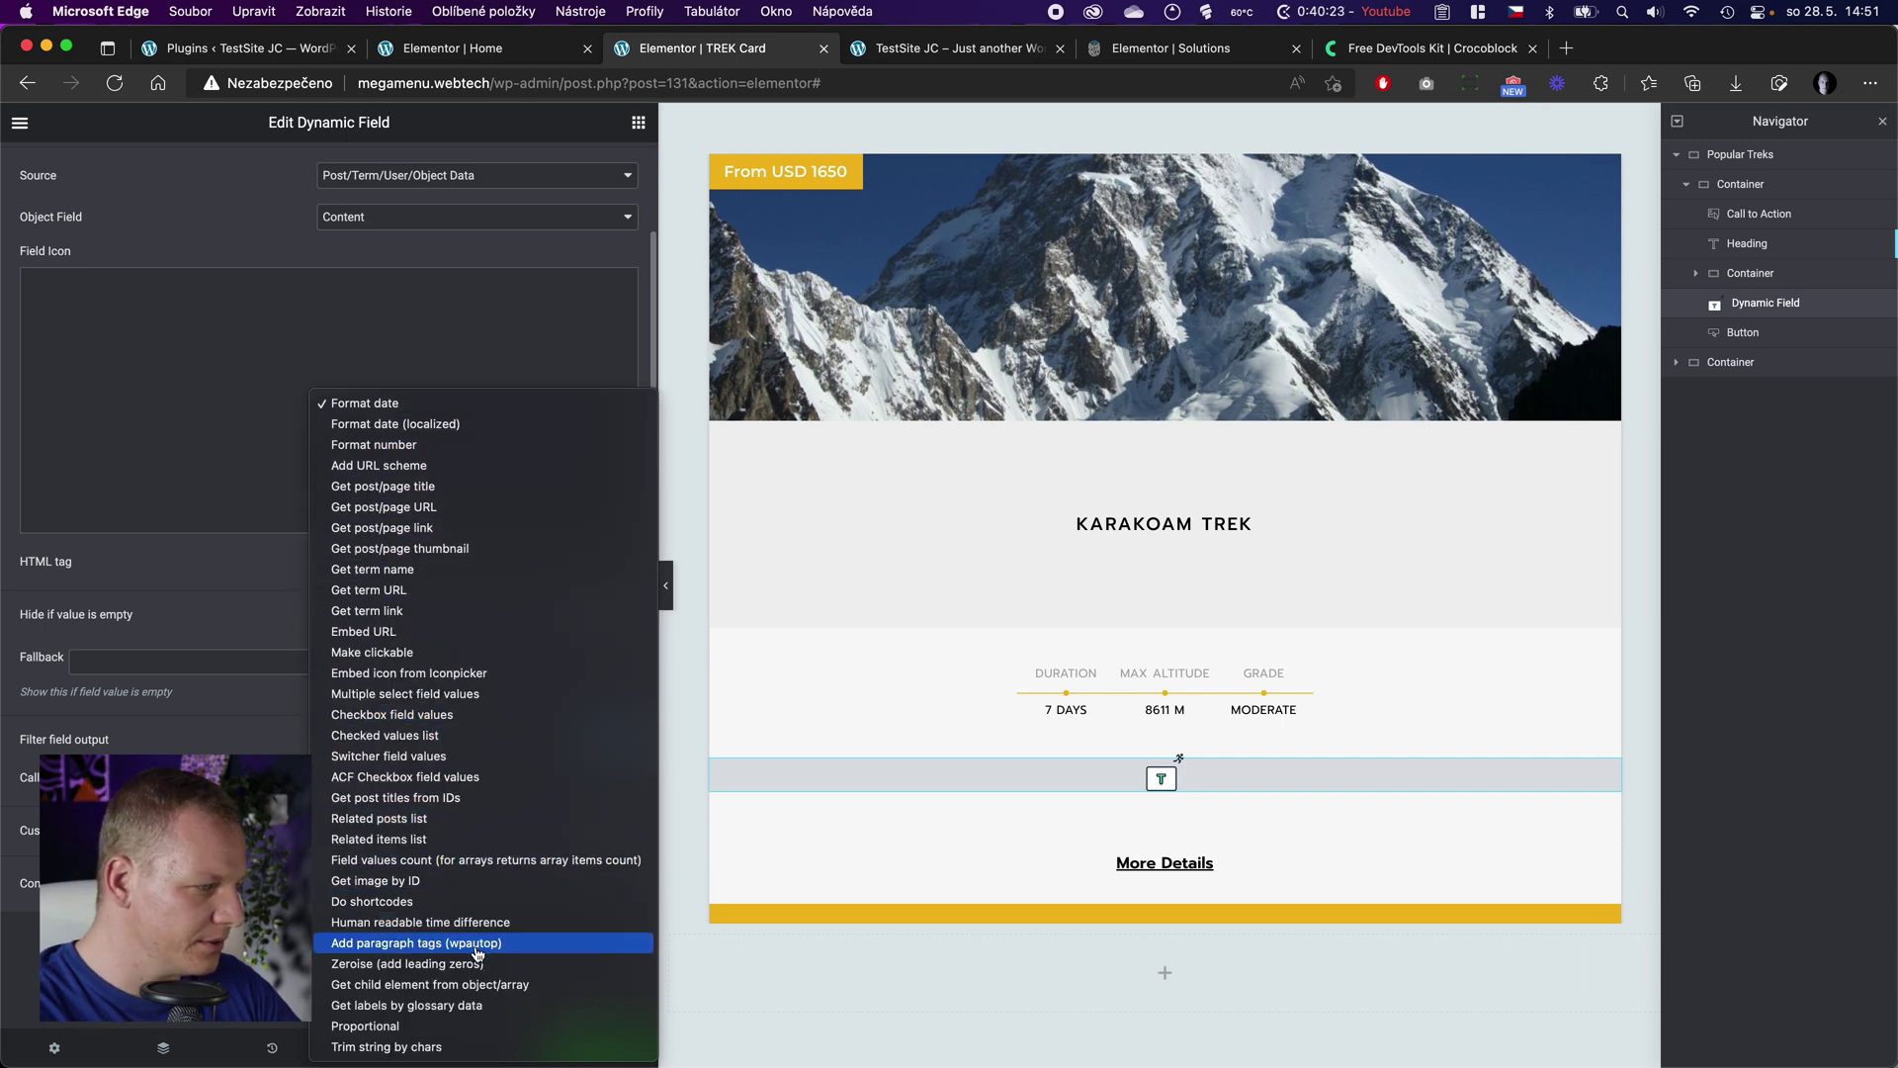
left_click(427, 1049)
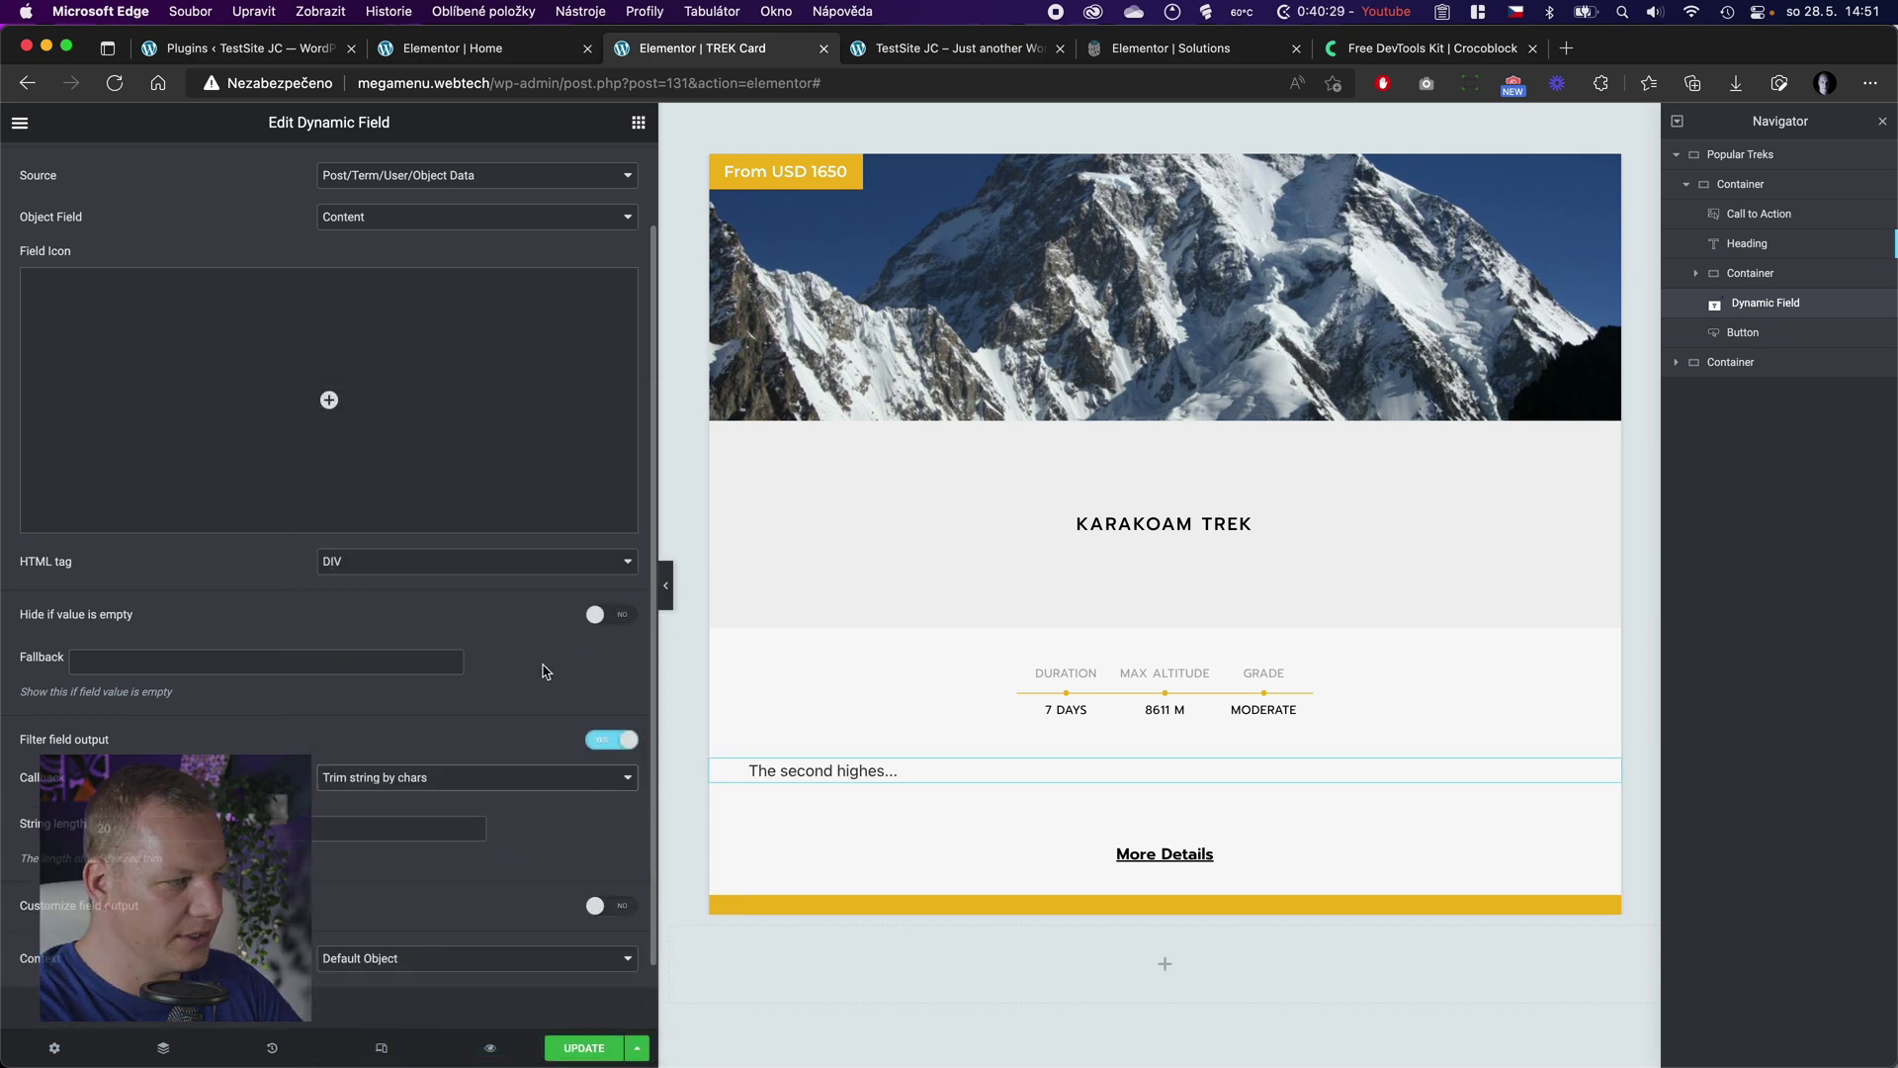
double_click(202, 834)
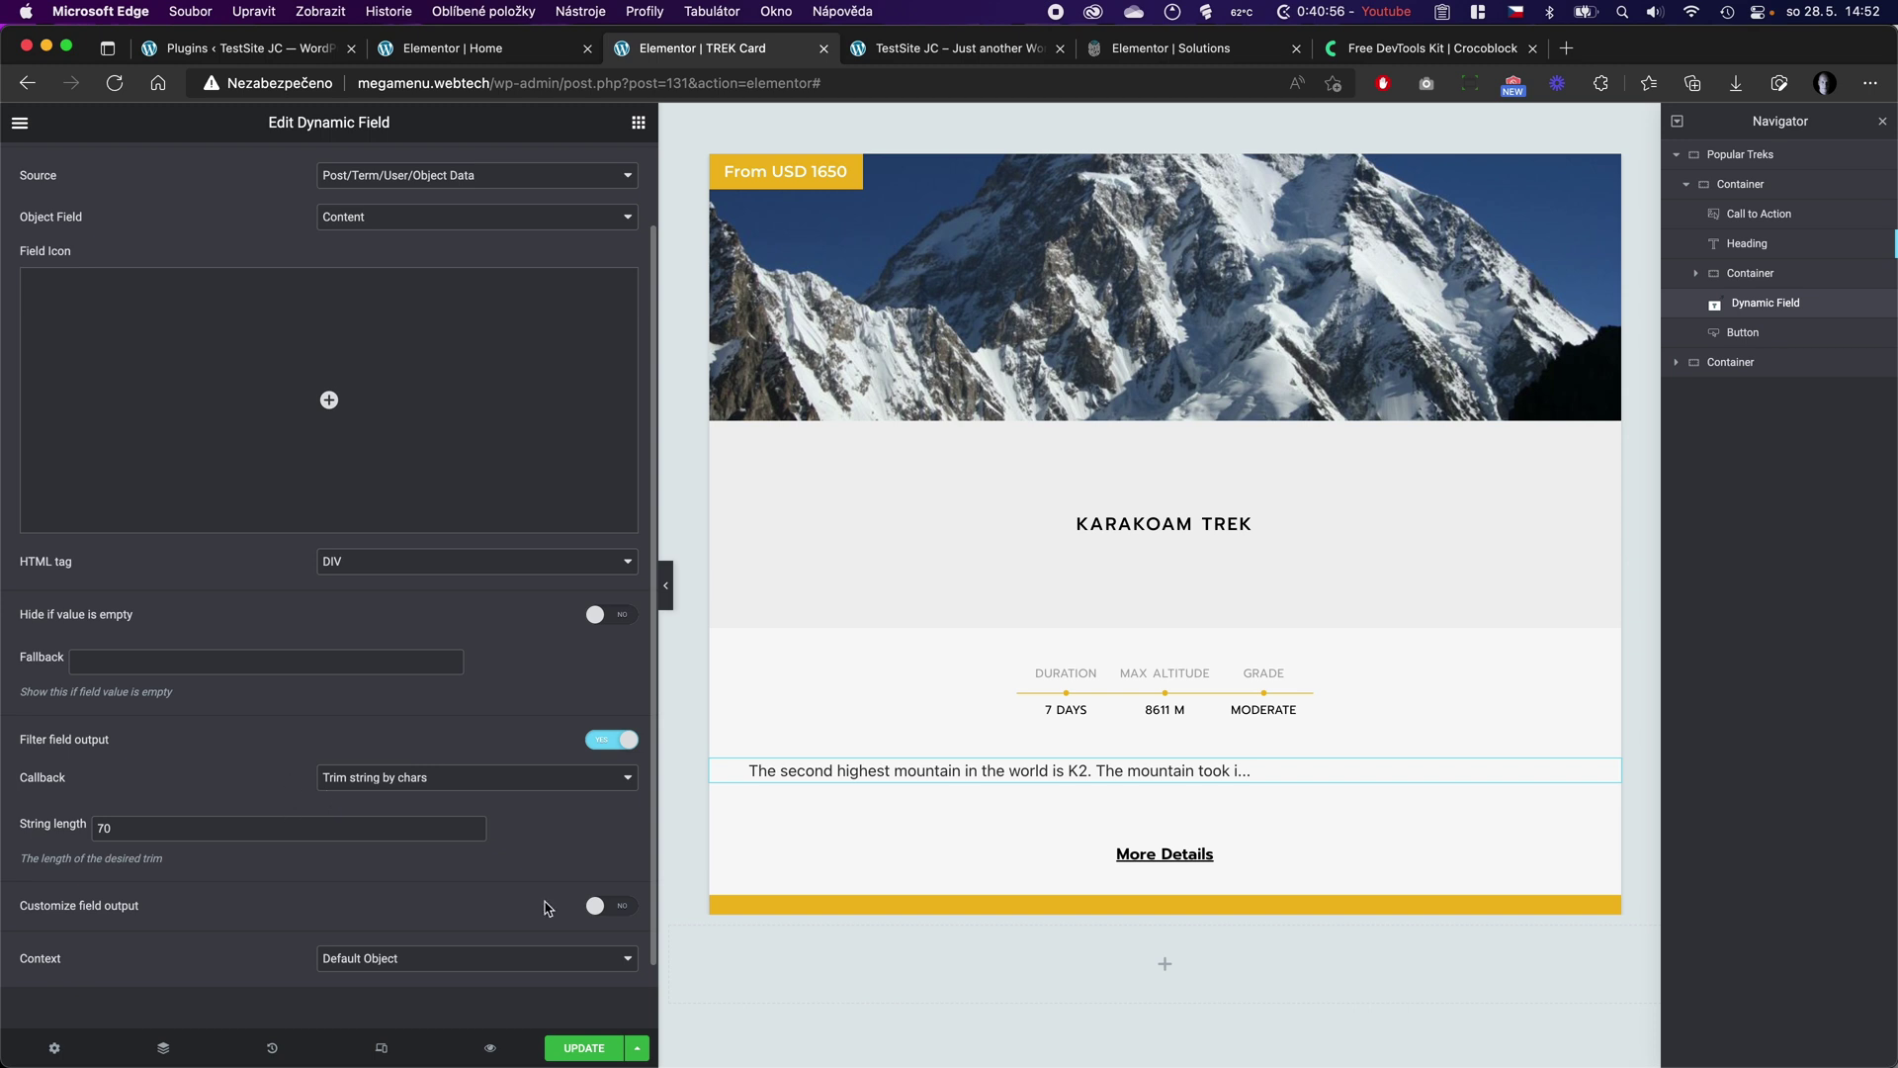
left_click(584, 1048)
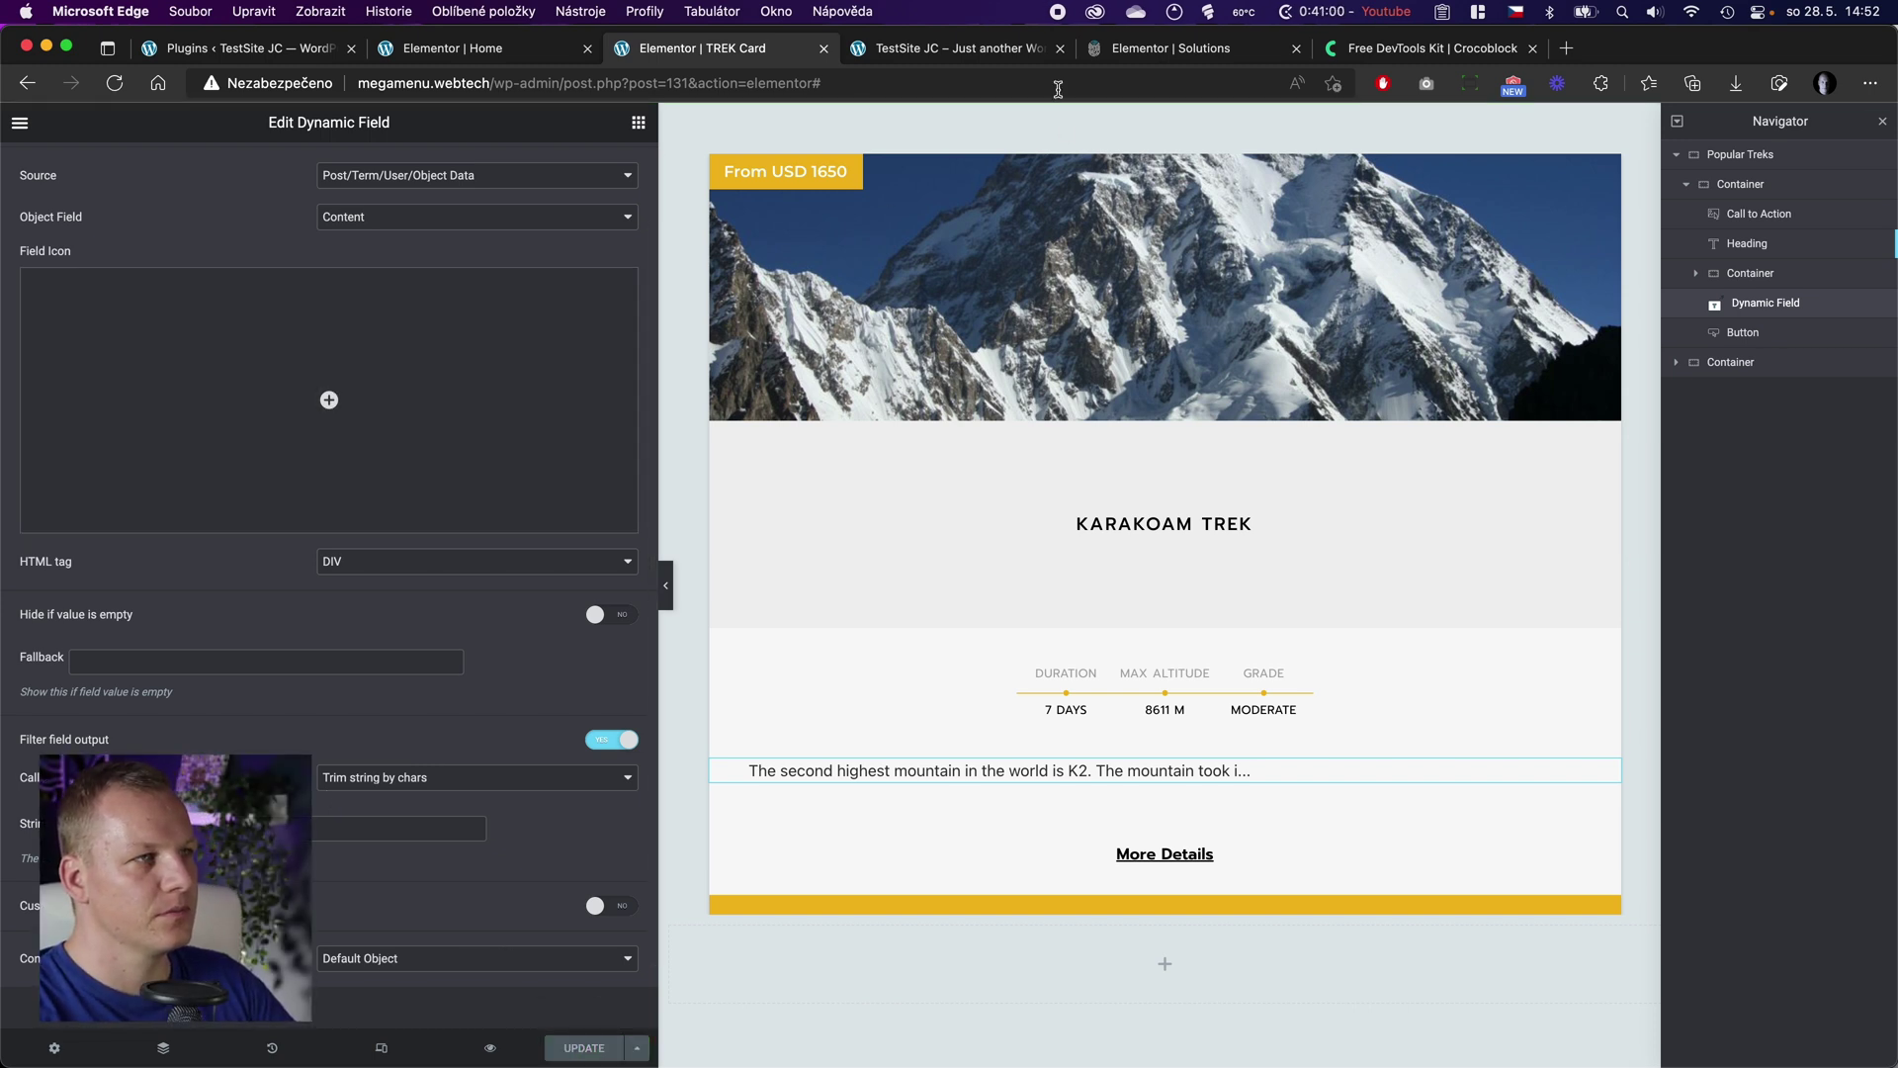
left_click(989, 51)
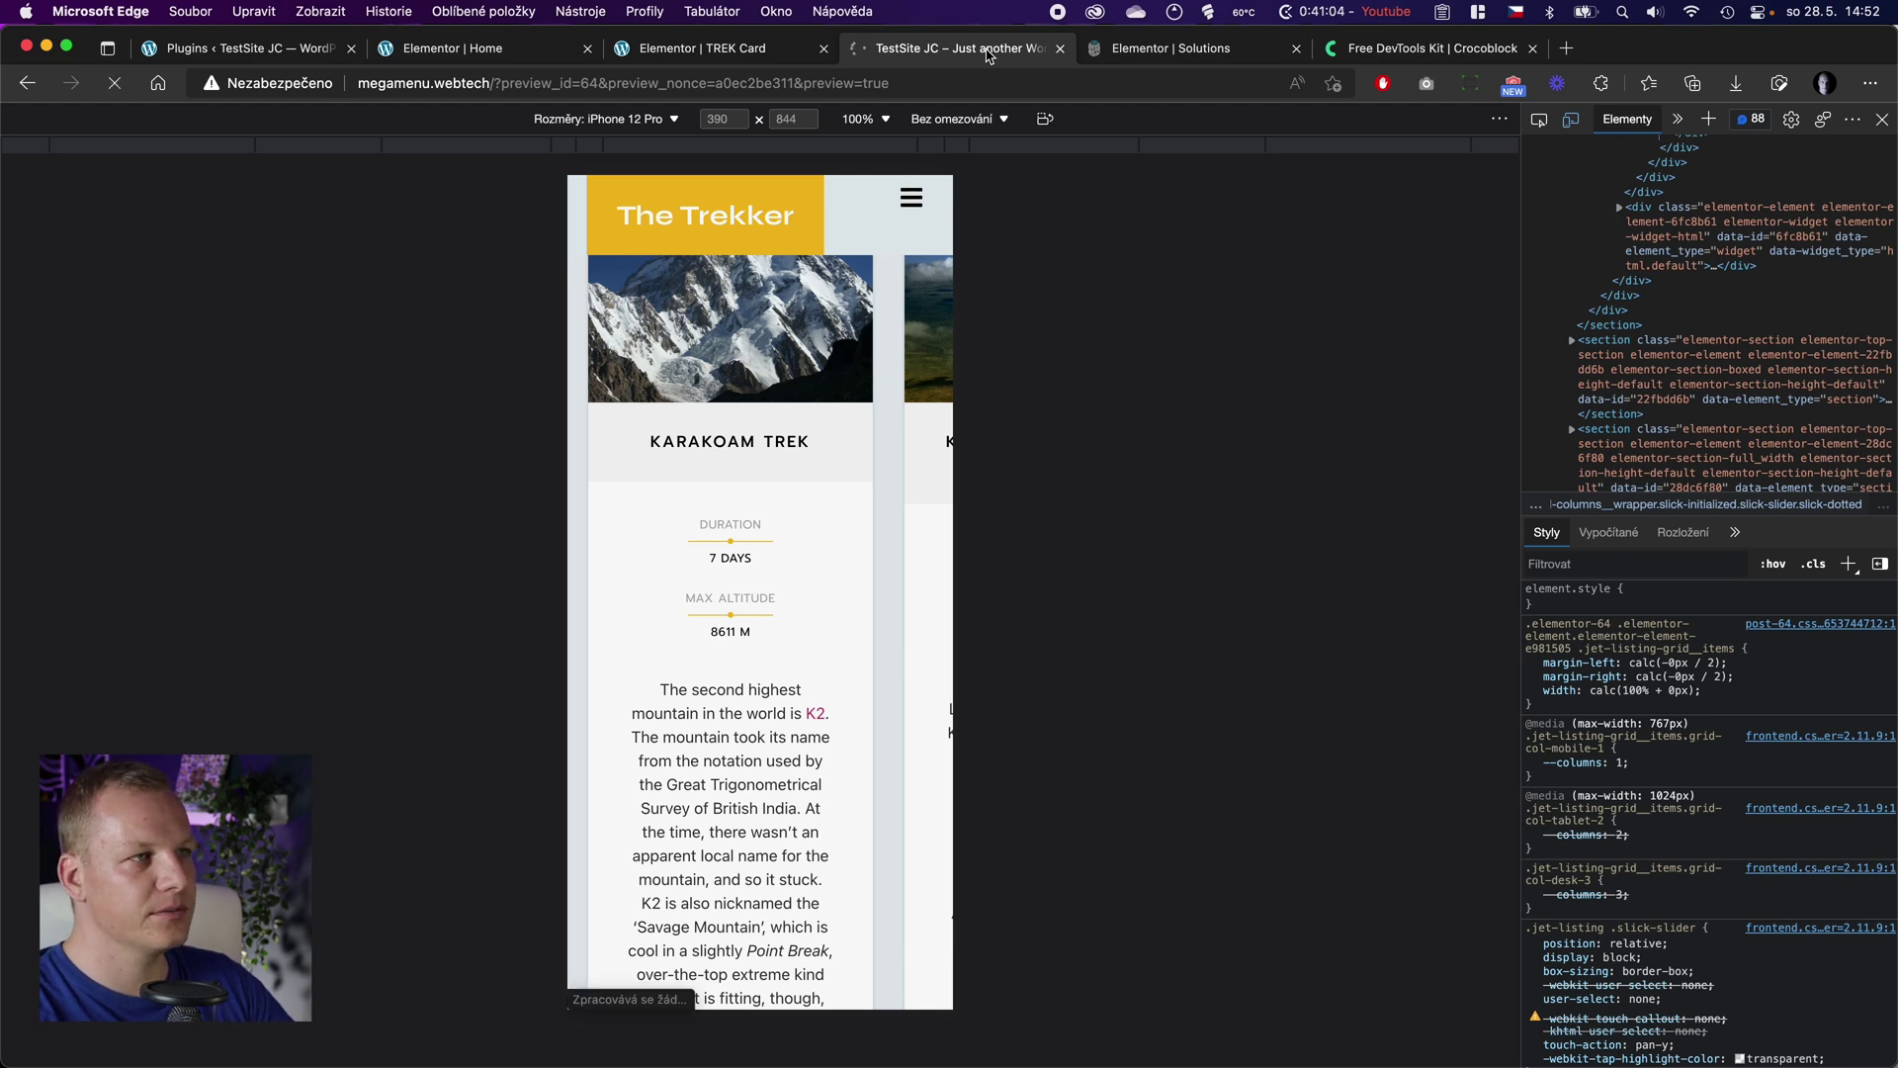
Step: Swipe the slider to confirm trimmed descriptions, then view the trek cards in desktop layout
scroll(784, 514, "down", 2)
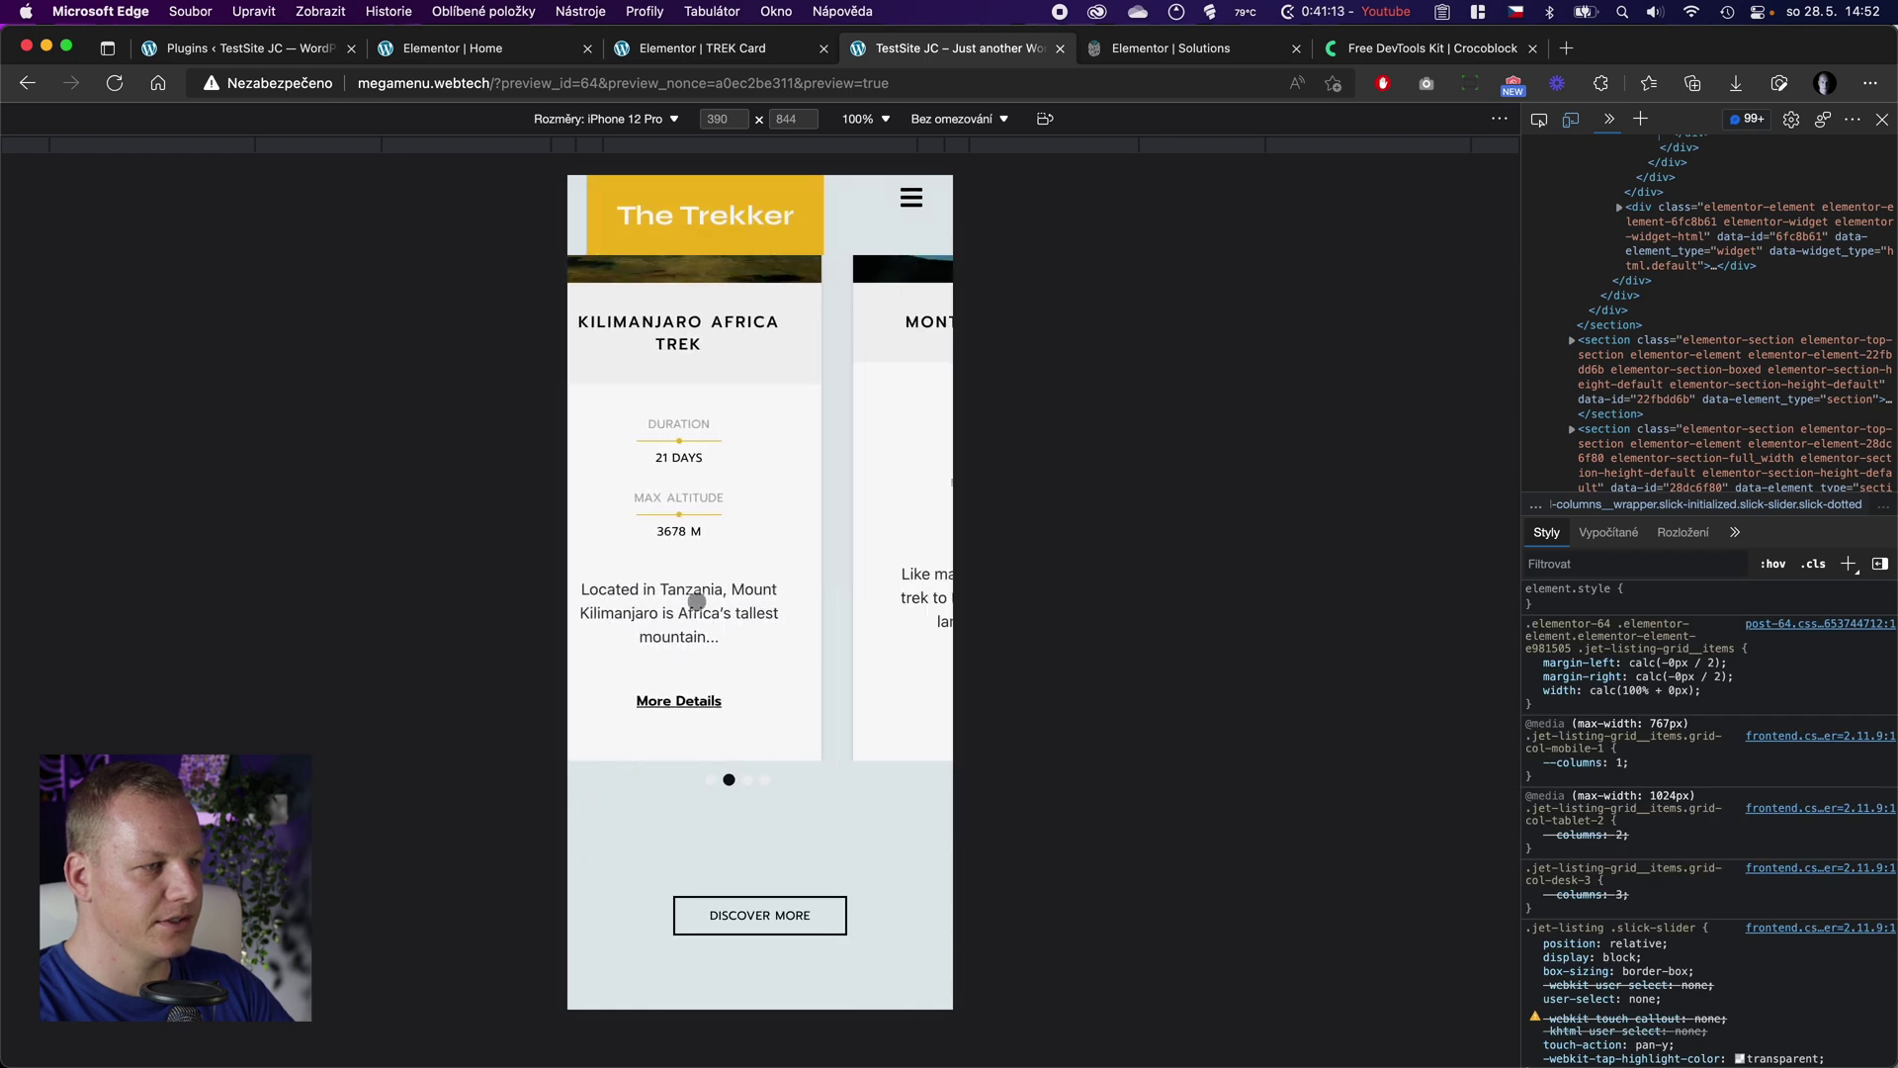
left_click_drag(798, 607, 626, 577)
left_click_drag(771, 576, 999, 573)
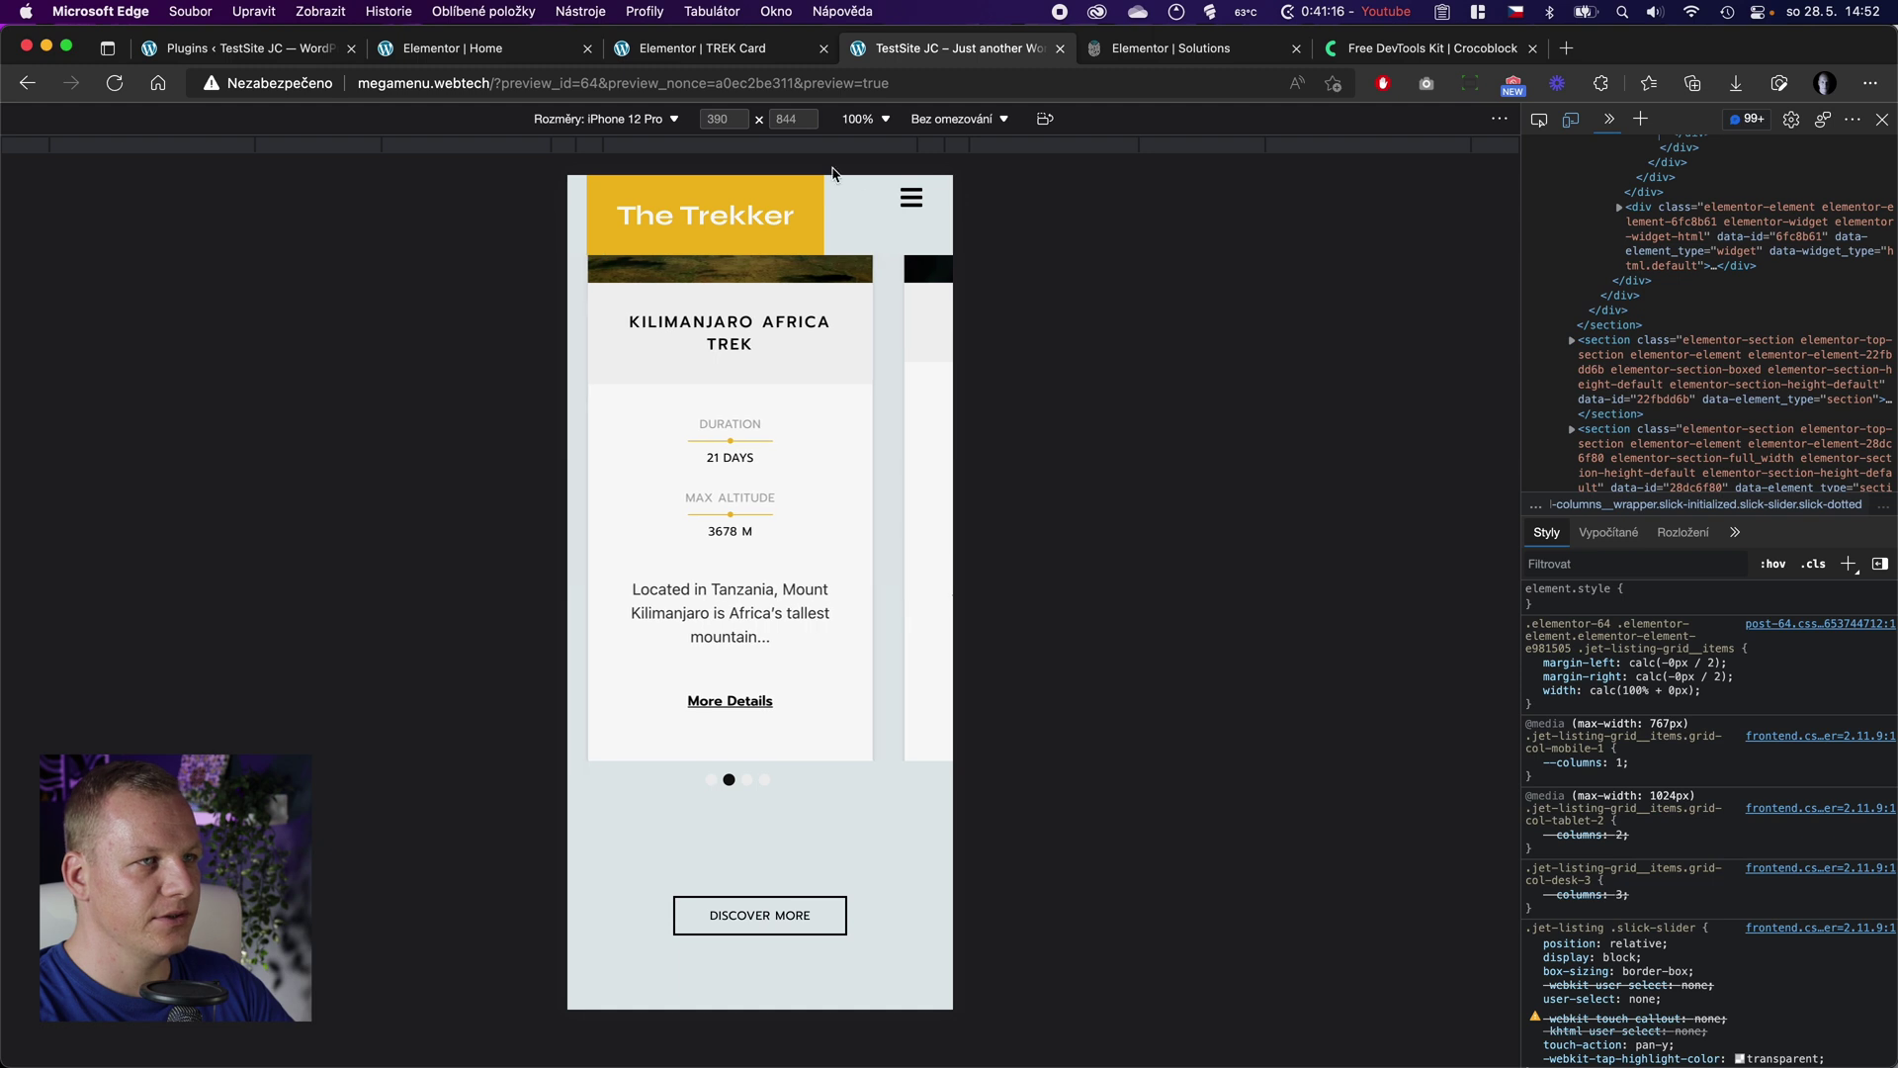
left_click(1573, 120)
scroll(756, 553, "down", 5)
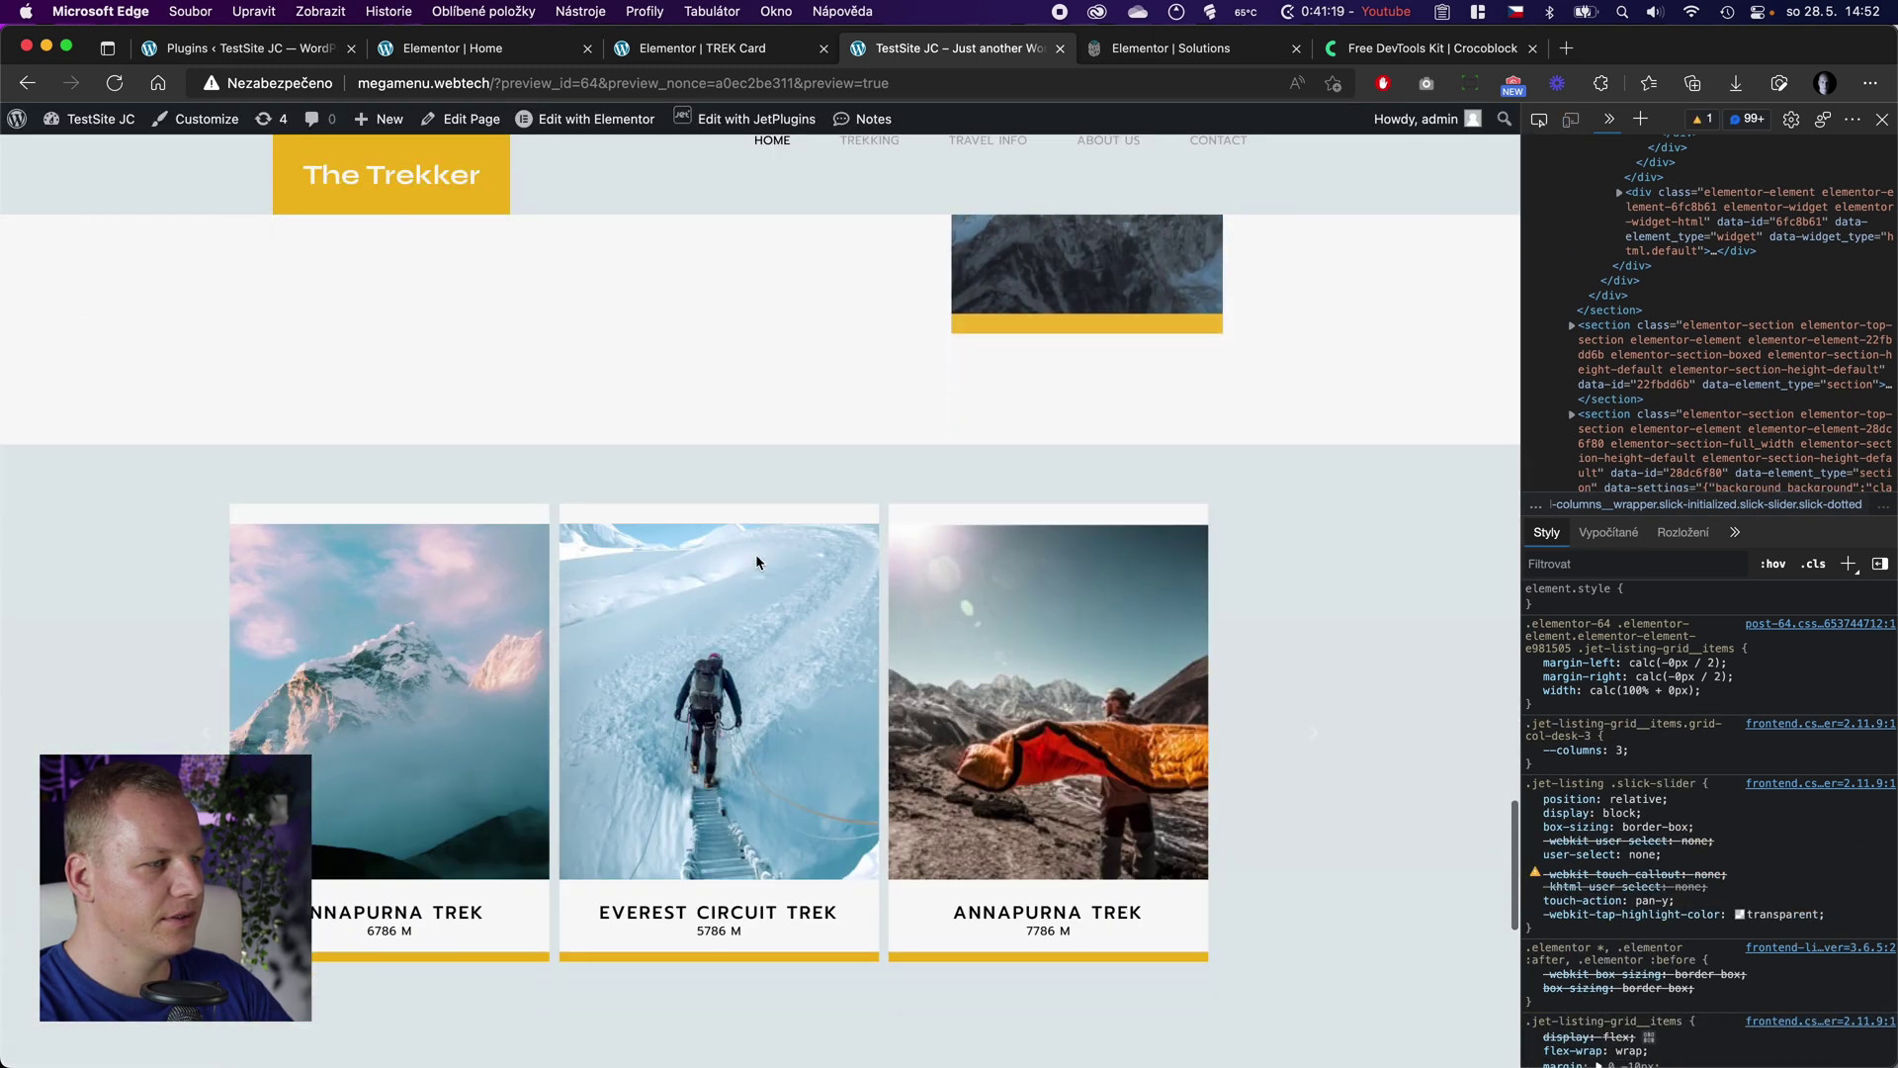
scroll(756, 563, "down", 10)
scroll(781, 573, "up", 5)
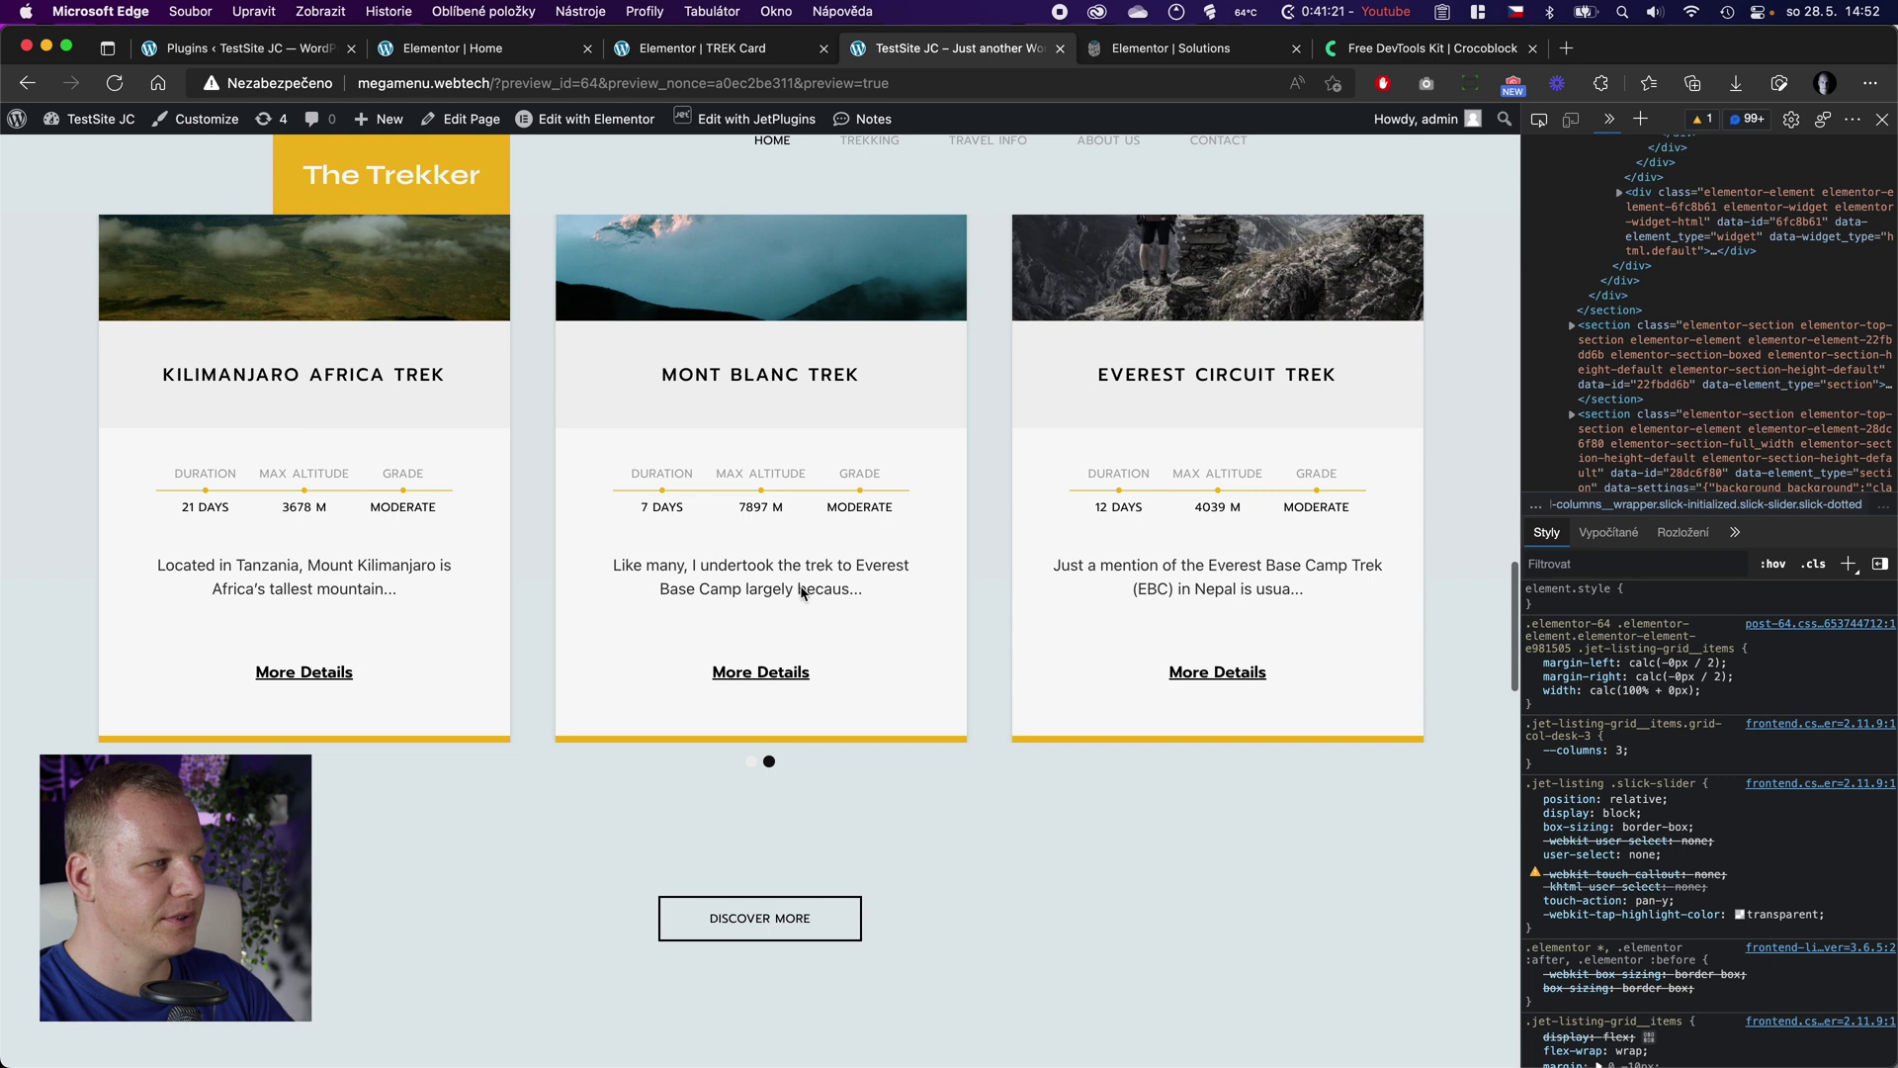